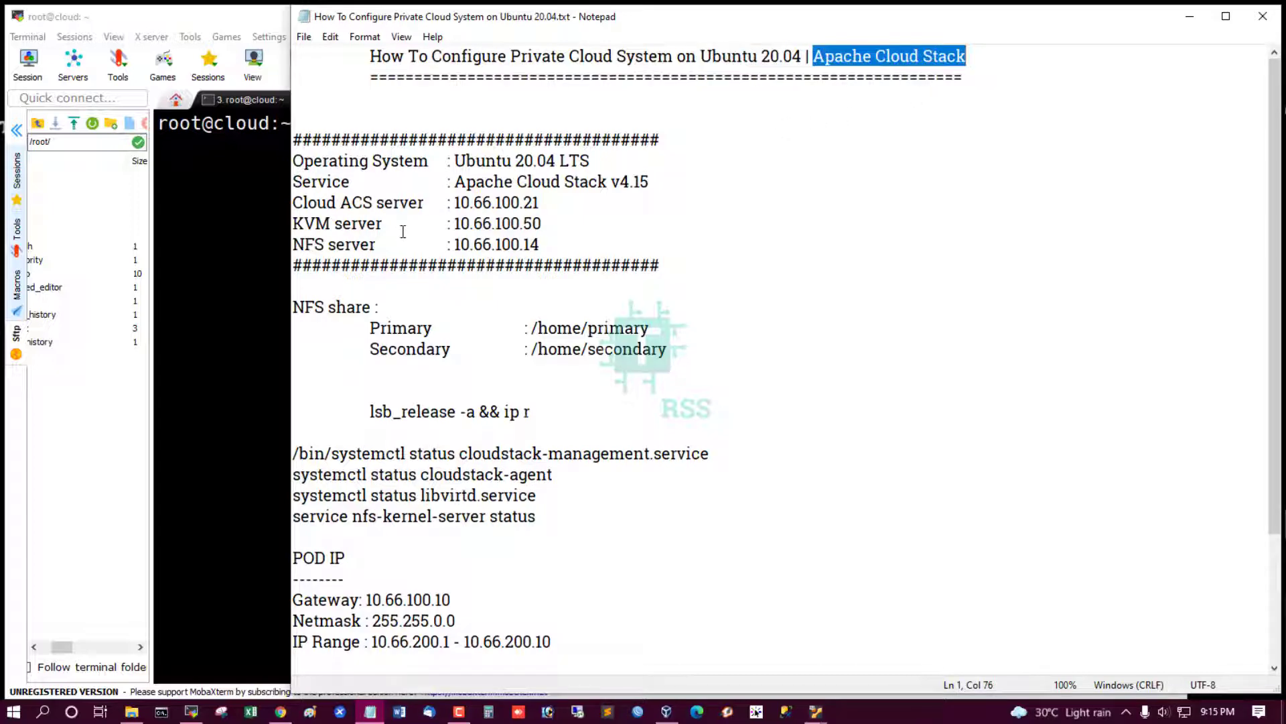
- Review the operating system, CloudStack service, server address and NFS share entries in the setup notes
left_click_drag(304, 161, 611, 154)
left_click(531, 180)
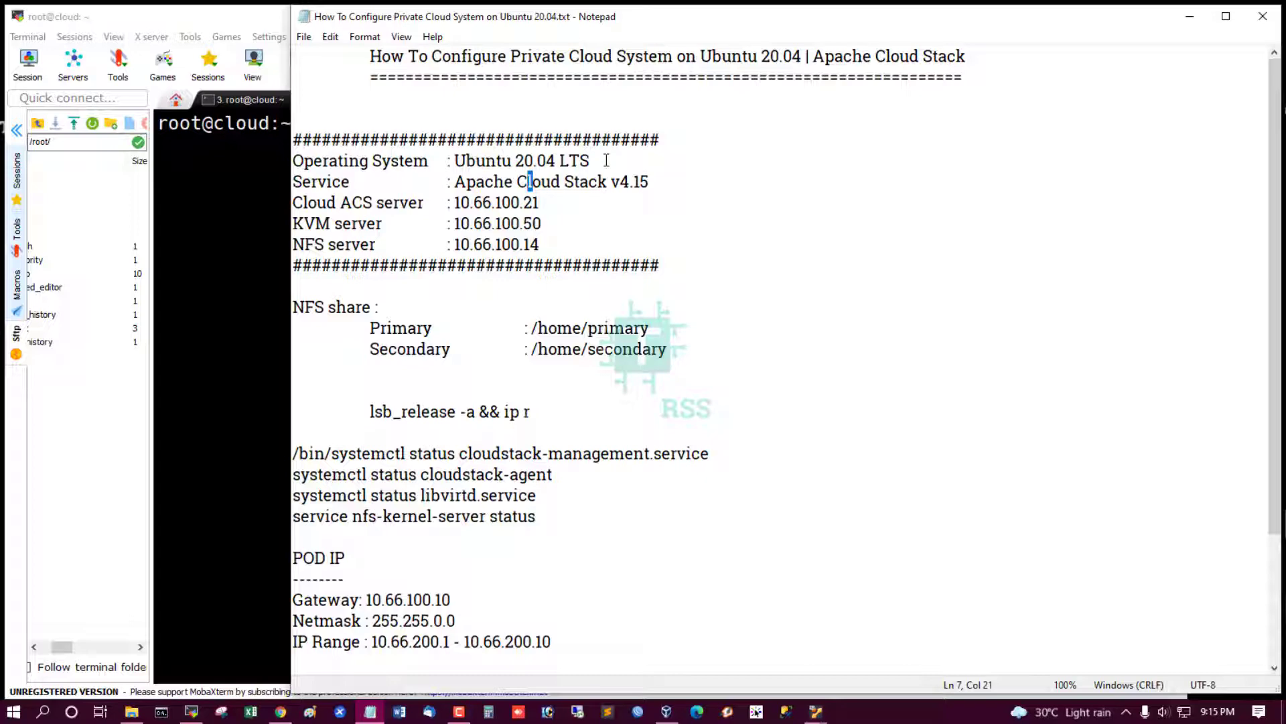
left_click_drag(606, 160, 293, 161)
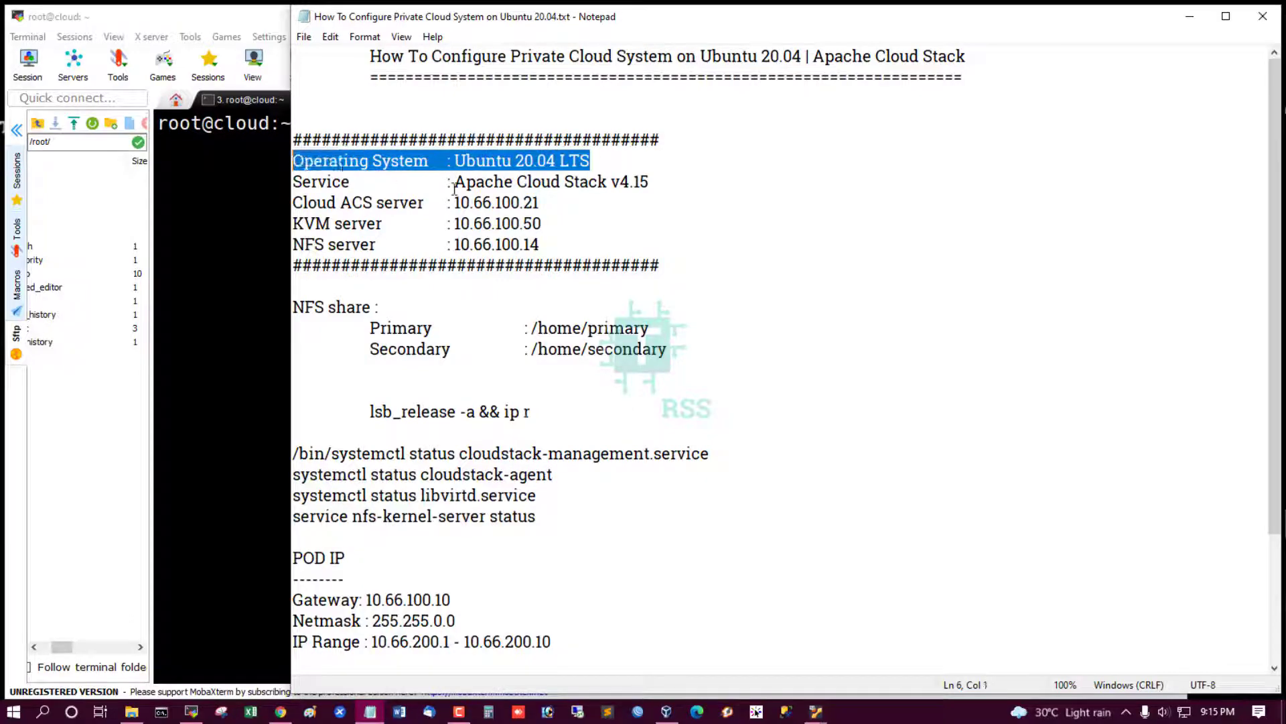
left_click(517, 186)
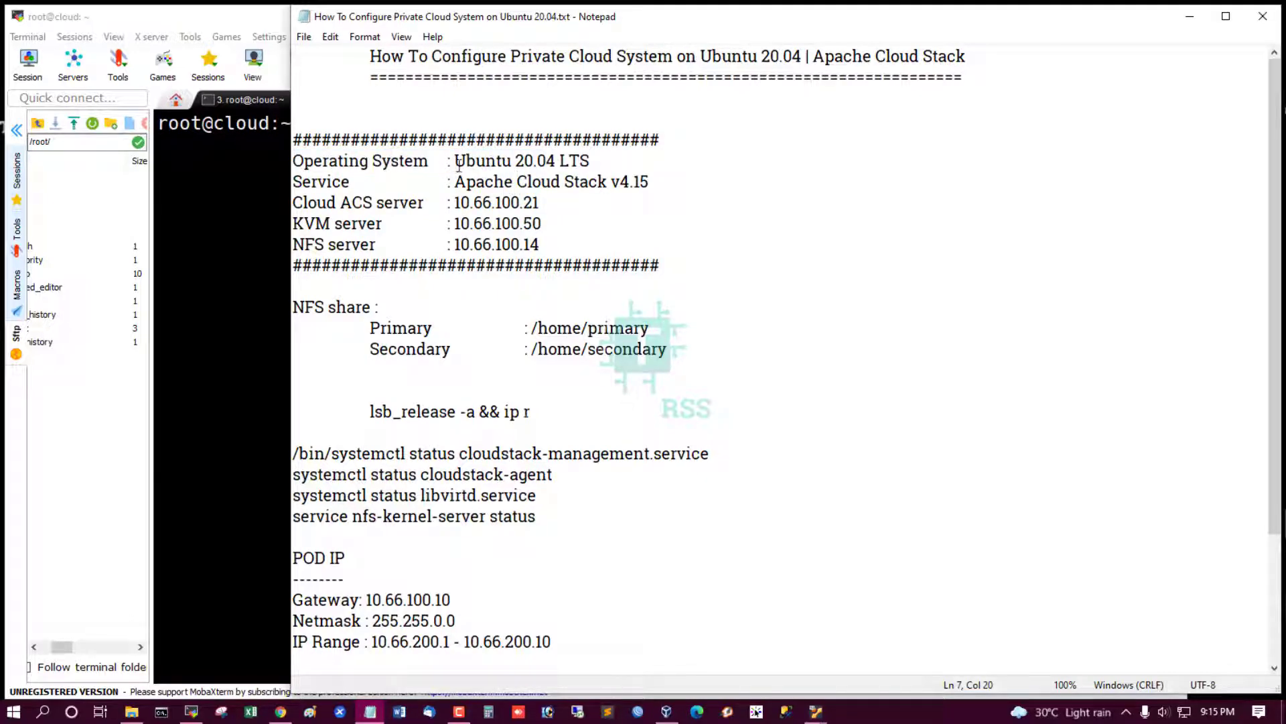
left_click_drag(455, 161, 599, 161)
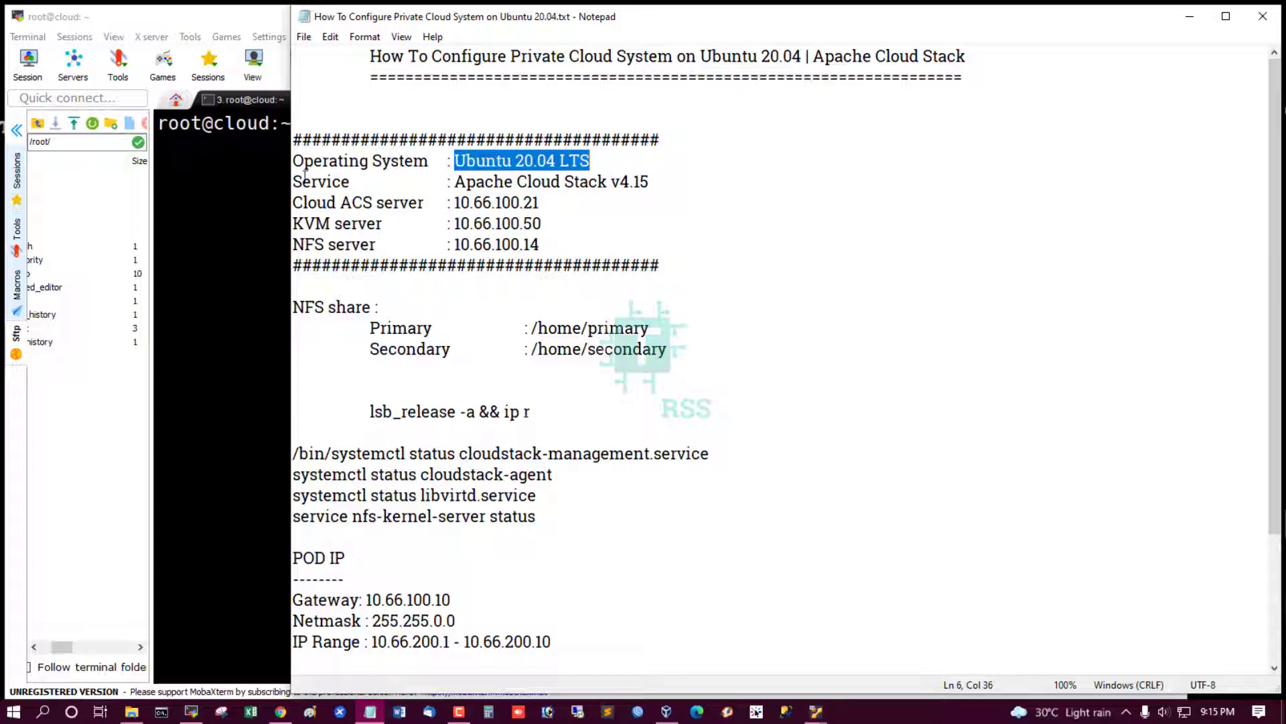
left_click_drag(299, 181, 460, 181)
left_click_drag(504, 181, 455, 181)
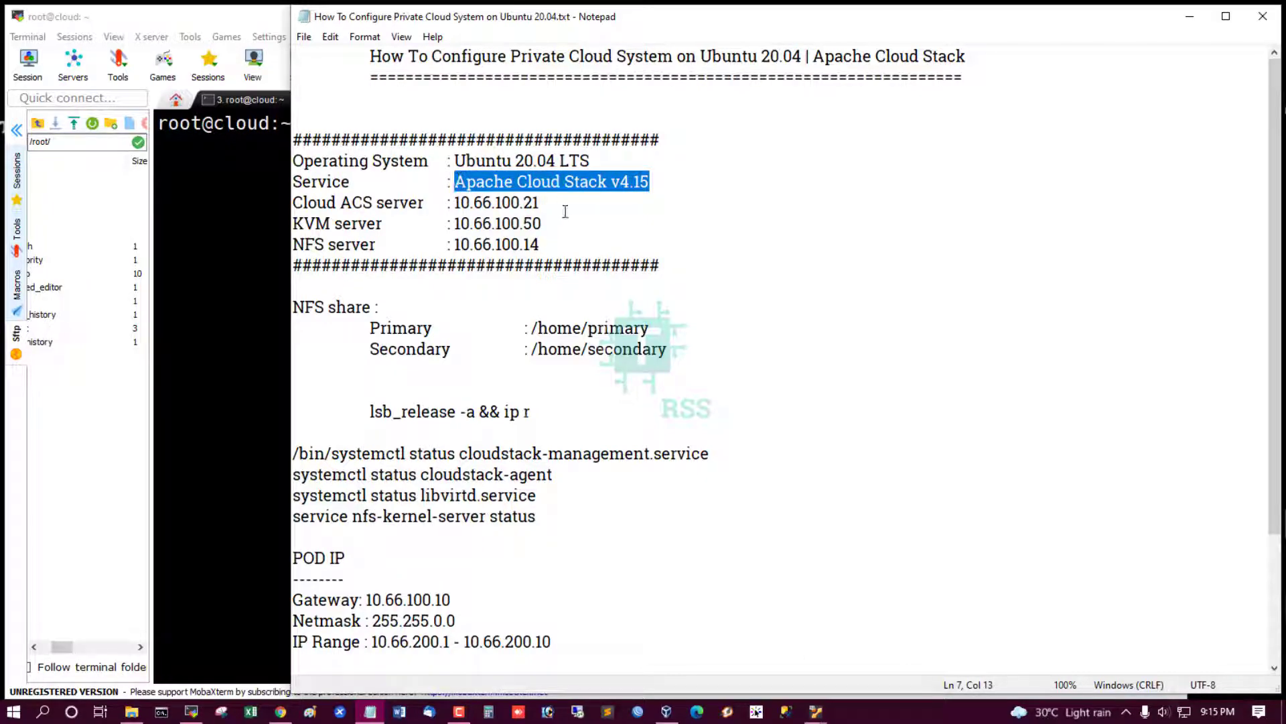
left_click_drag(303, 203, 555, 202)
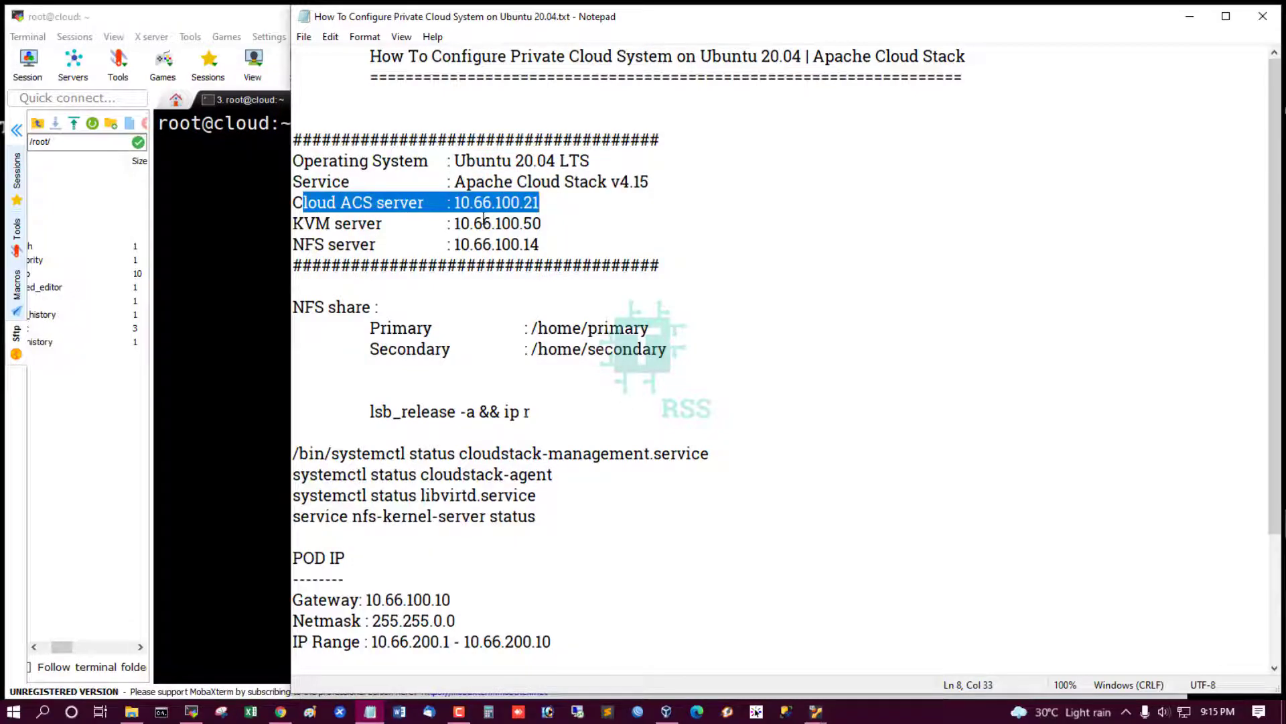
left_click_drag(331, 224, 595, 224)
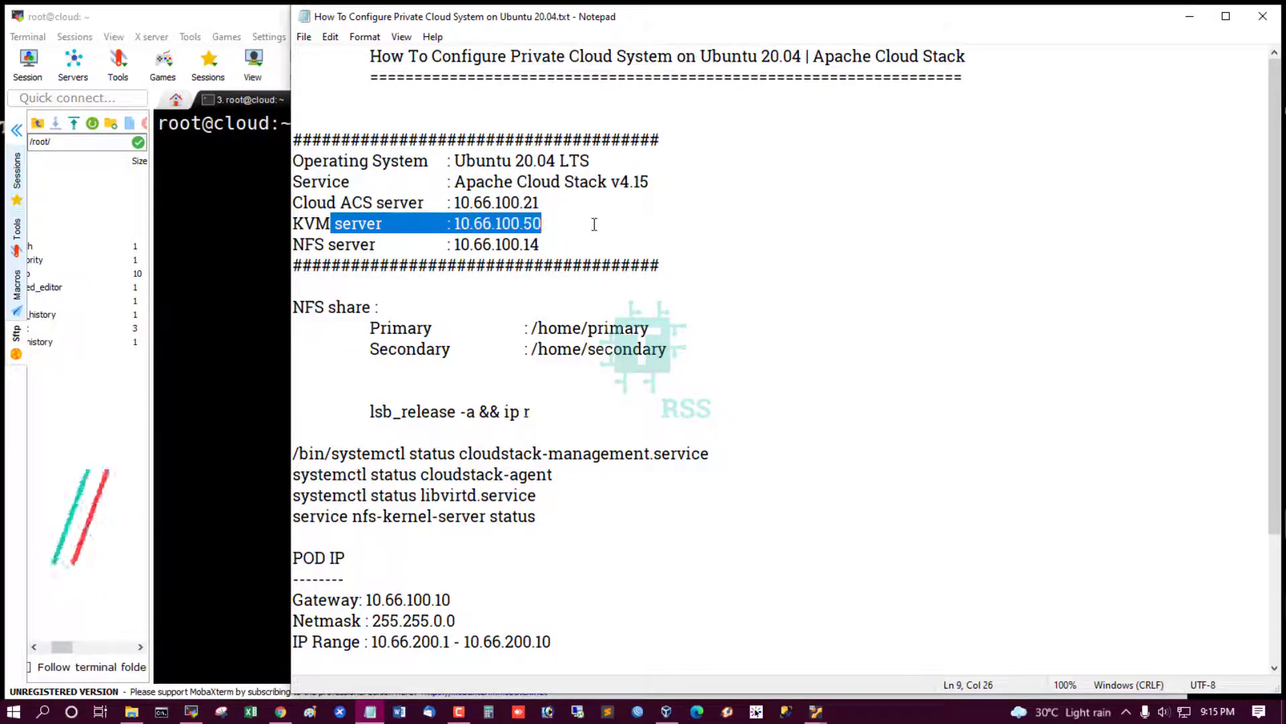
left_click_drag(305, 244, 583, 244)
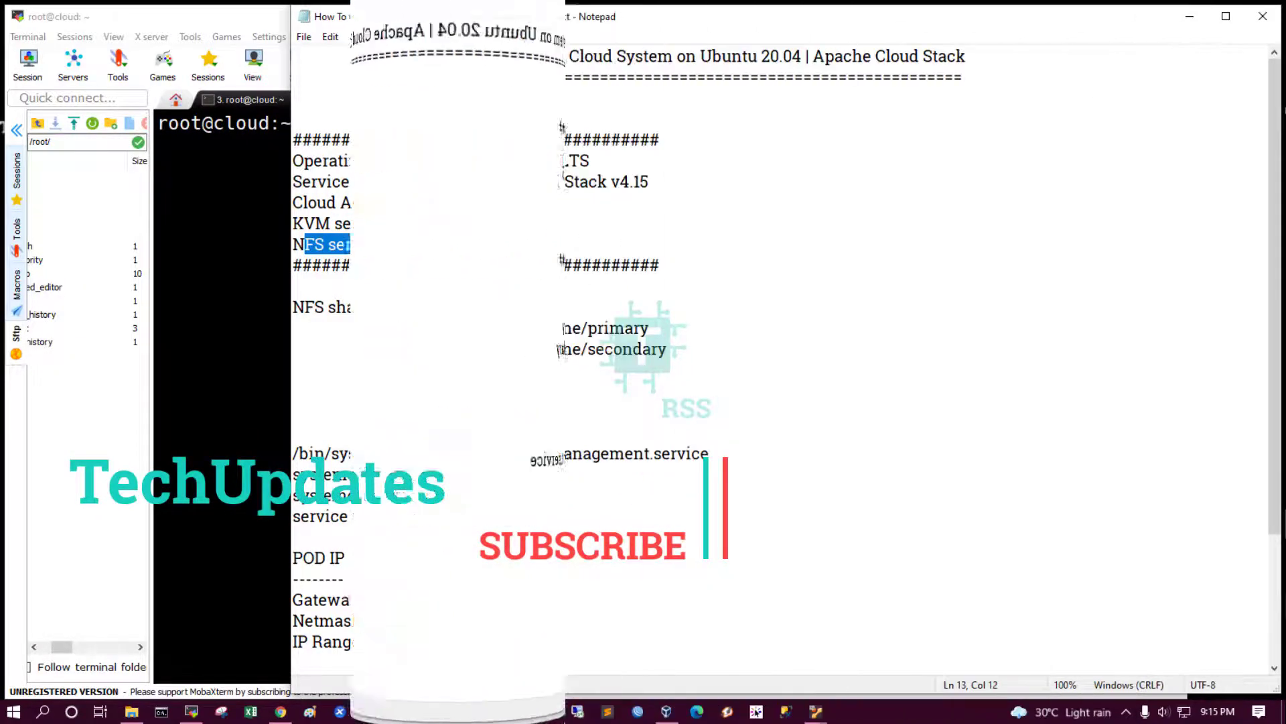
left_click_drag(294, 307, 648, 328)
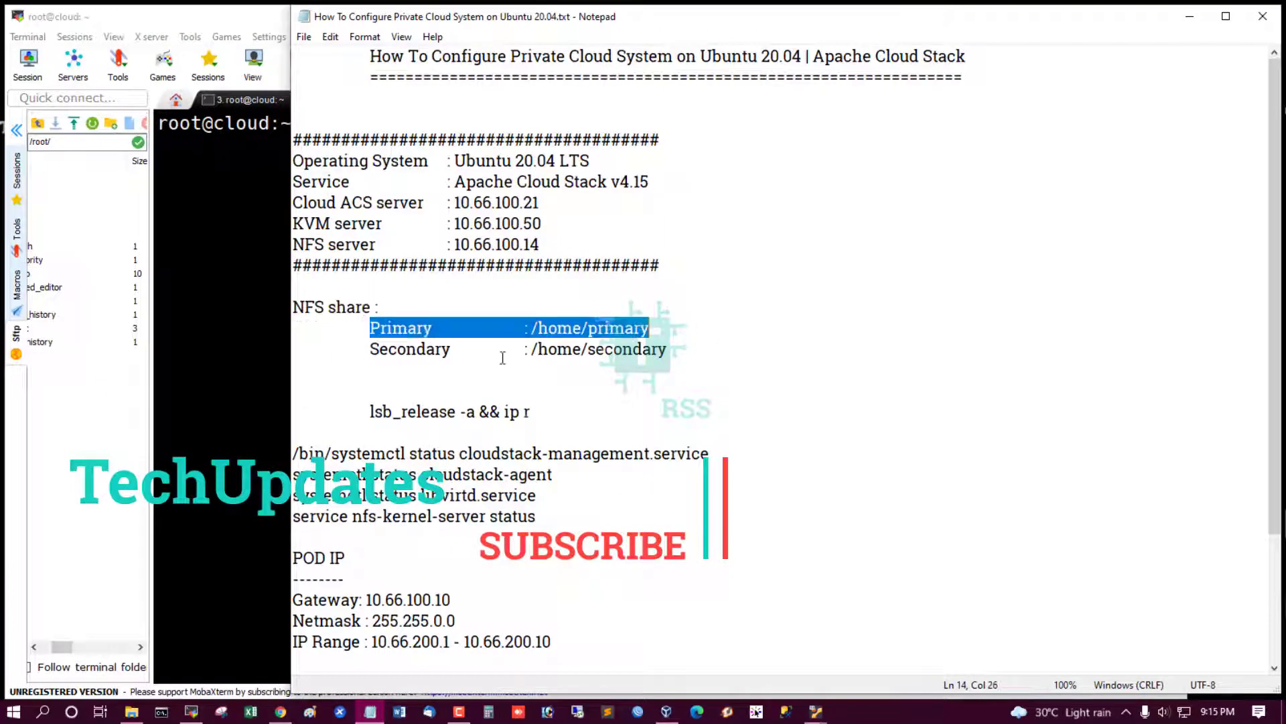
left_click_drag(370, 349, 667, 349)
- Remove one blank line between the NFS share entries and the lsb_release command in the notes
left_click(402, 395)
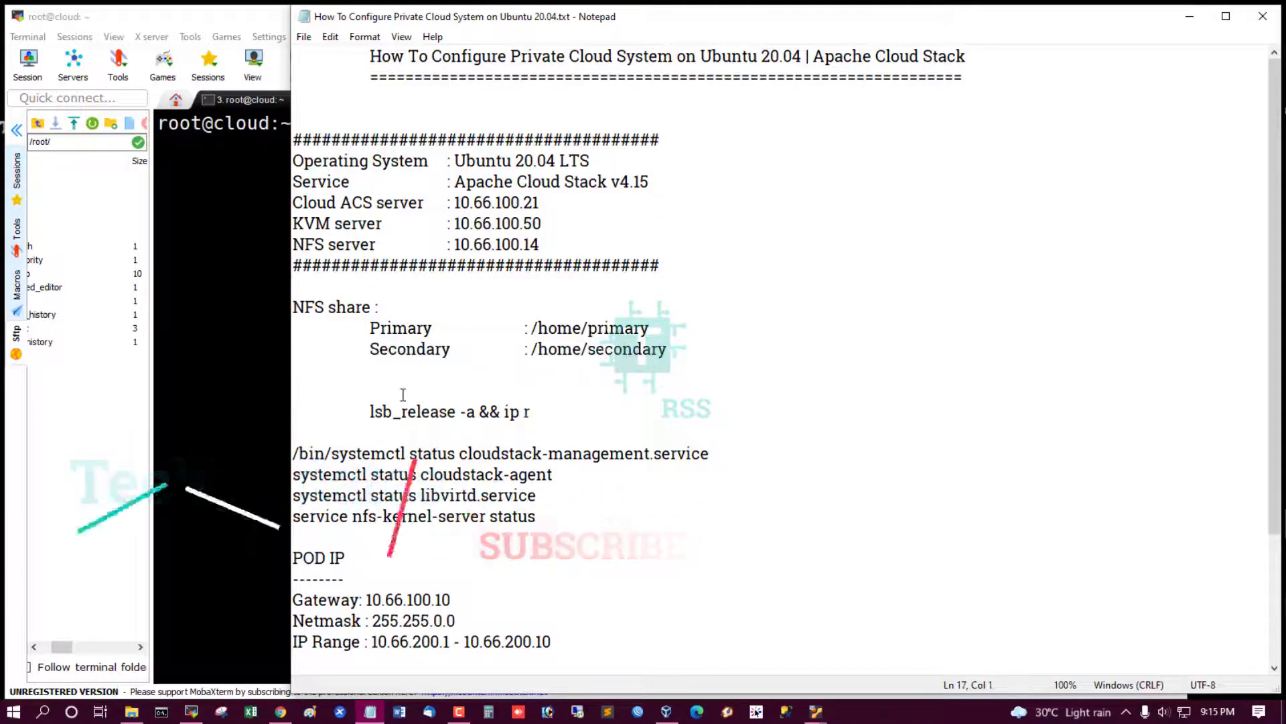
key("BackSpace")
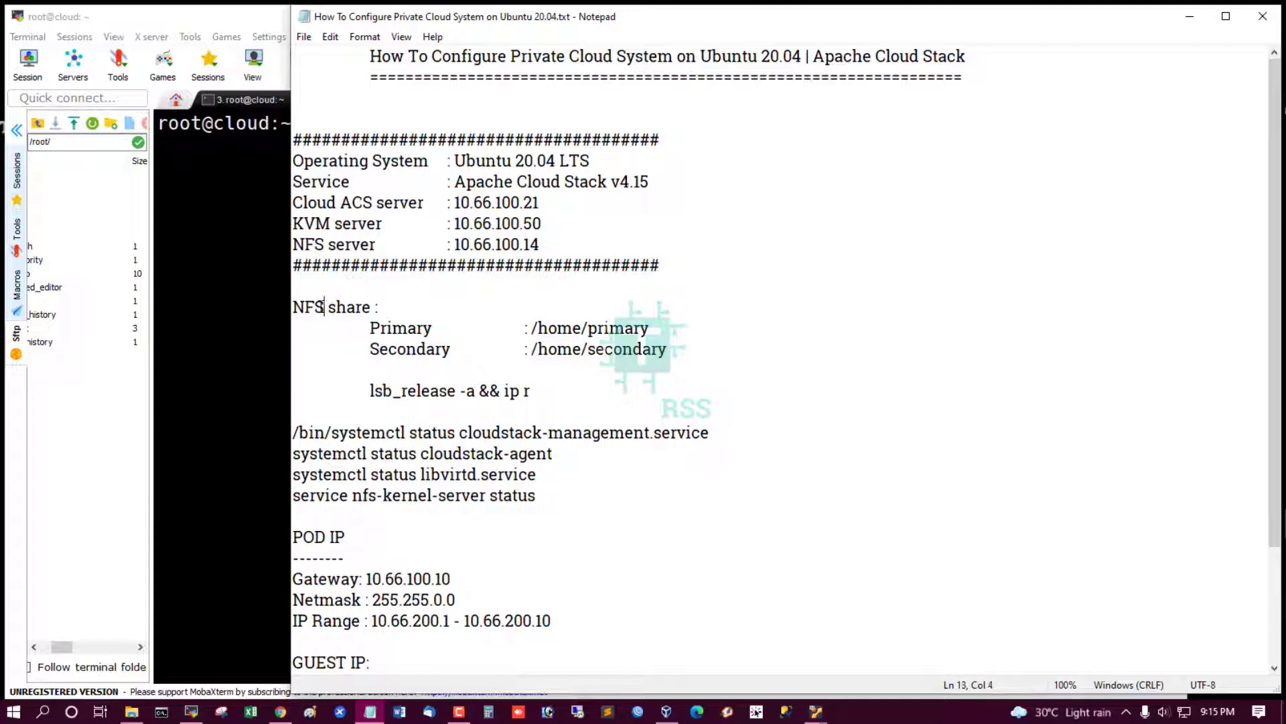
left_click_drag(324, 306, 679, 328)
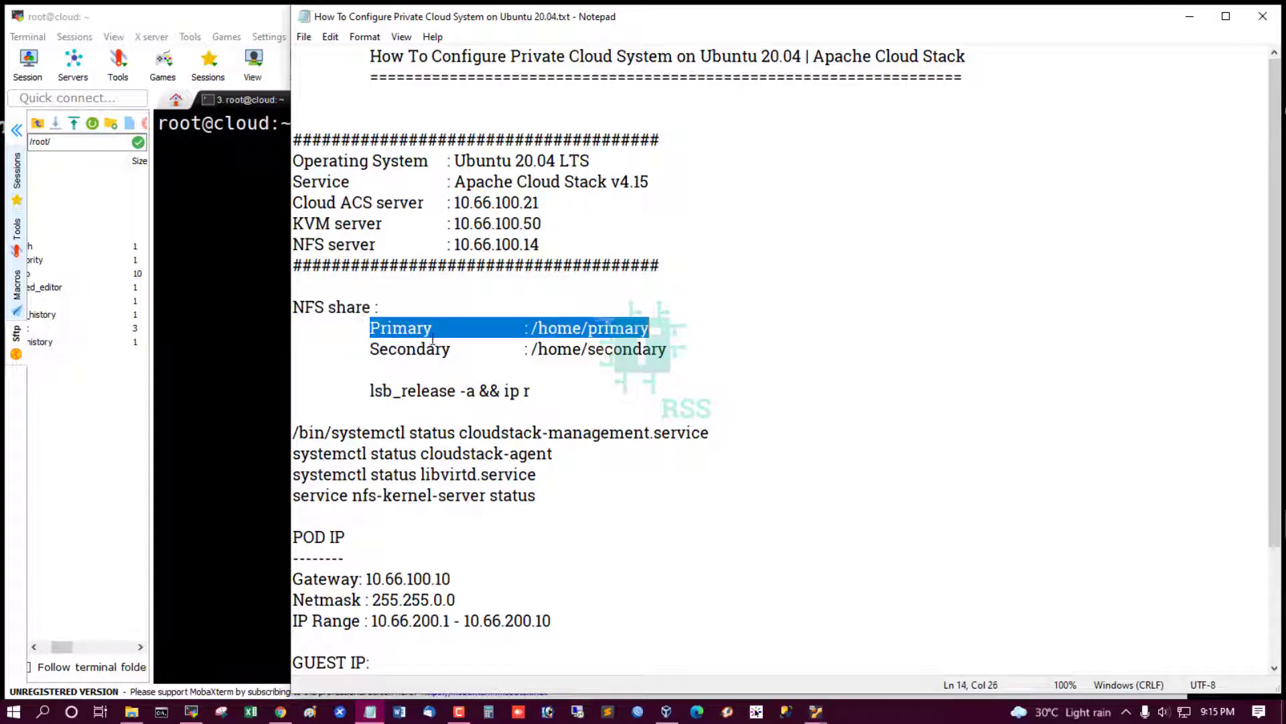
- Copy "lsb_release -a && ip r" from the notes and run it in the cloud server's terminal session to check its Ubuntu version
left_click_drag(370, 390, 572, 390)
key("ctrl+c")
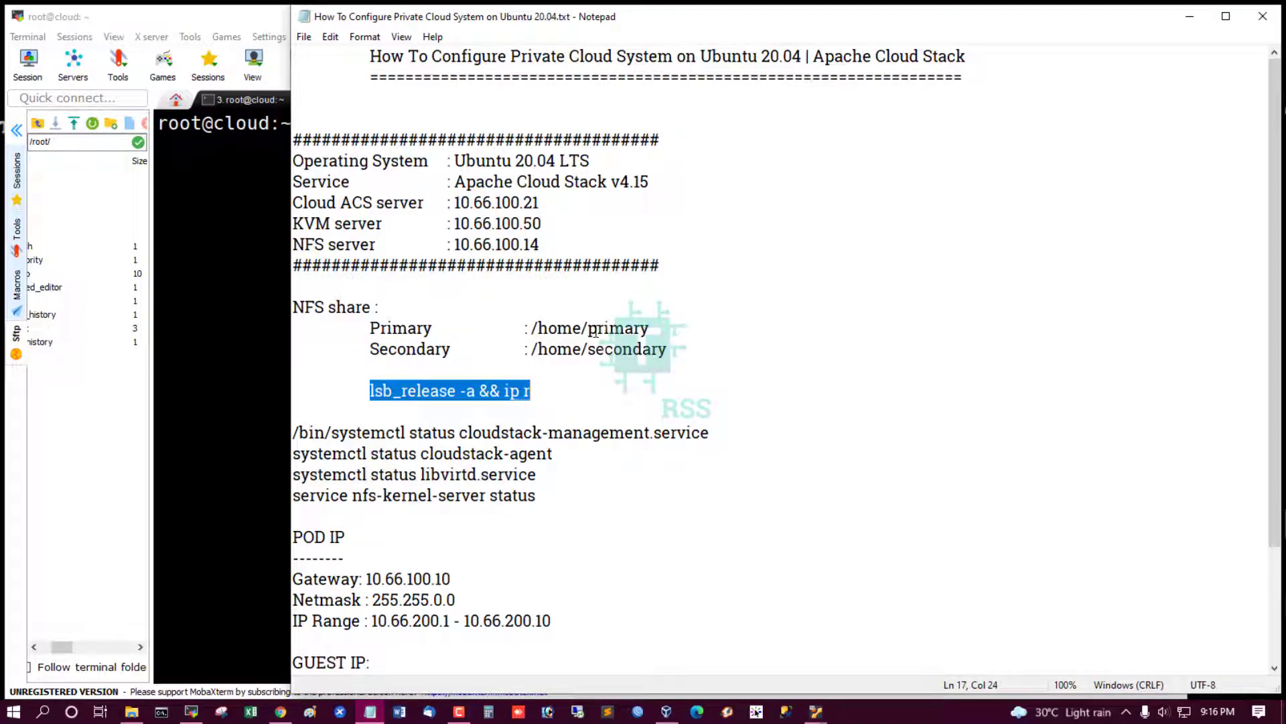
scroll(476, 349, "down", 1)
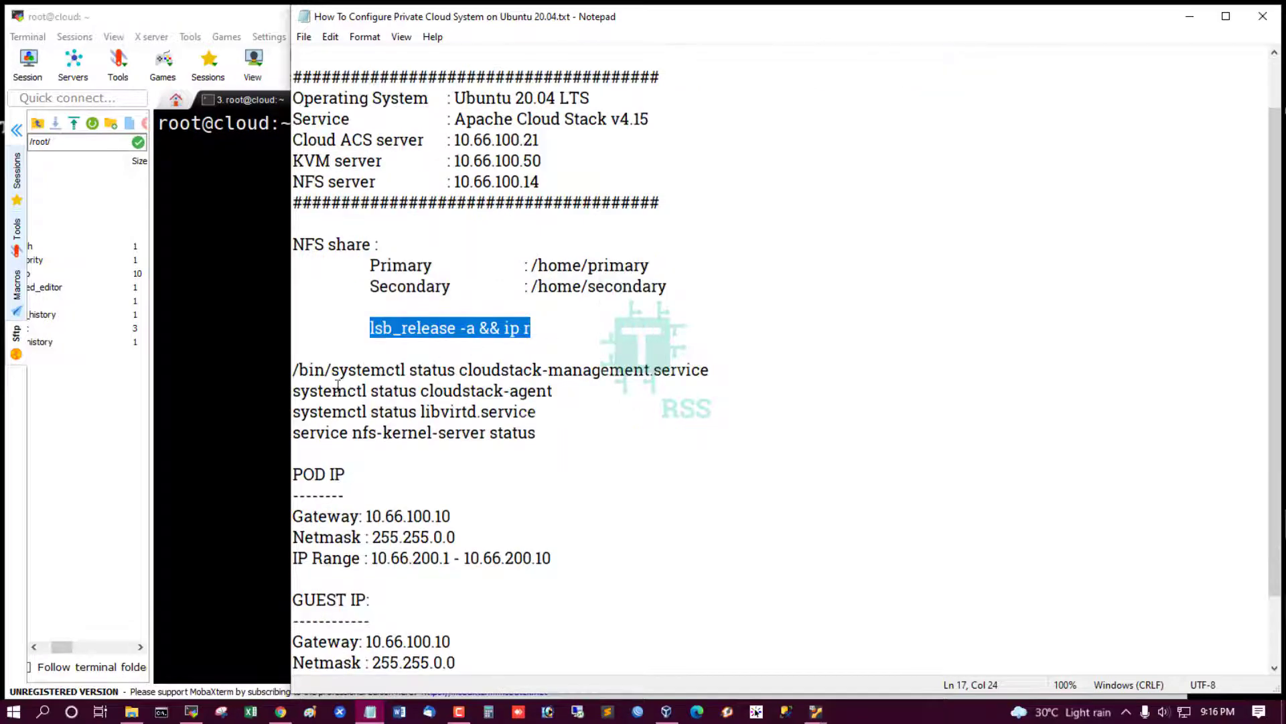
left_click_drag(295, 369, 550, 434)
left_click(461, 307)
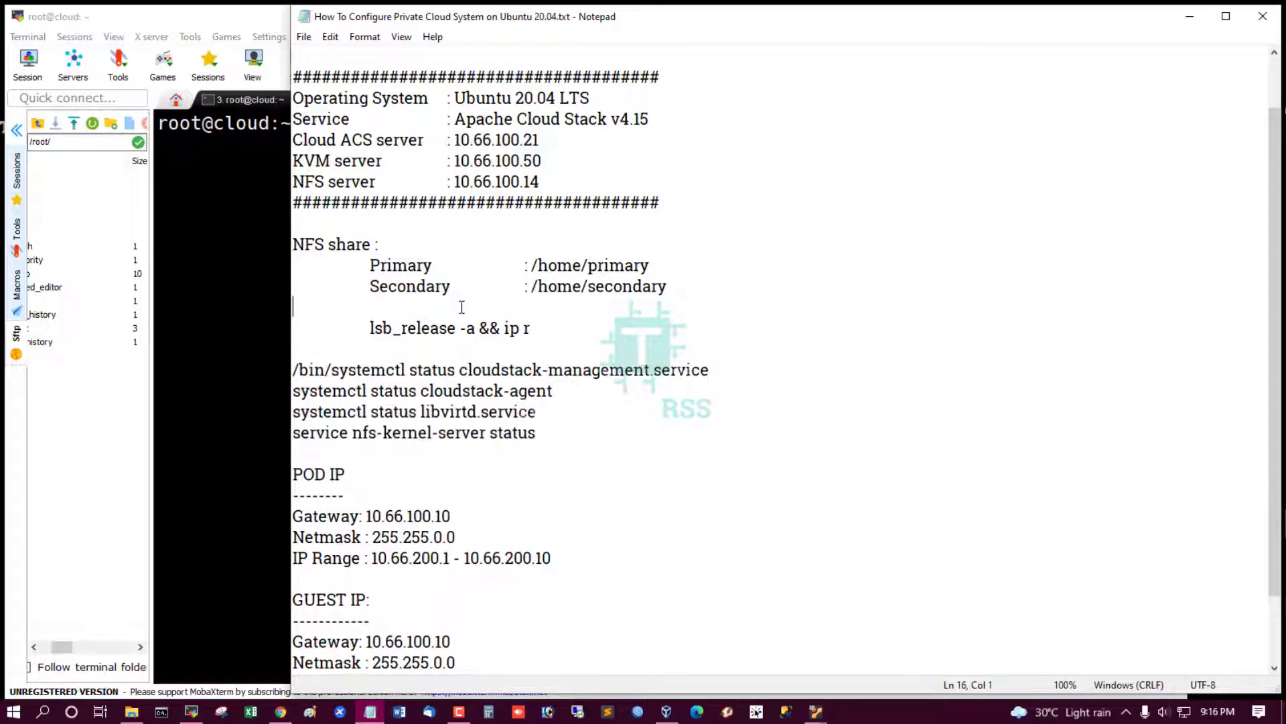
left_click(241, 228)
right_click(485, 308)
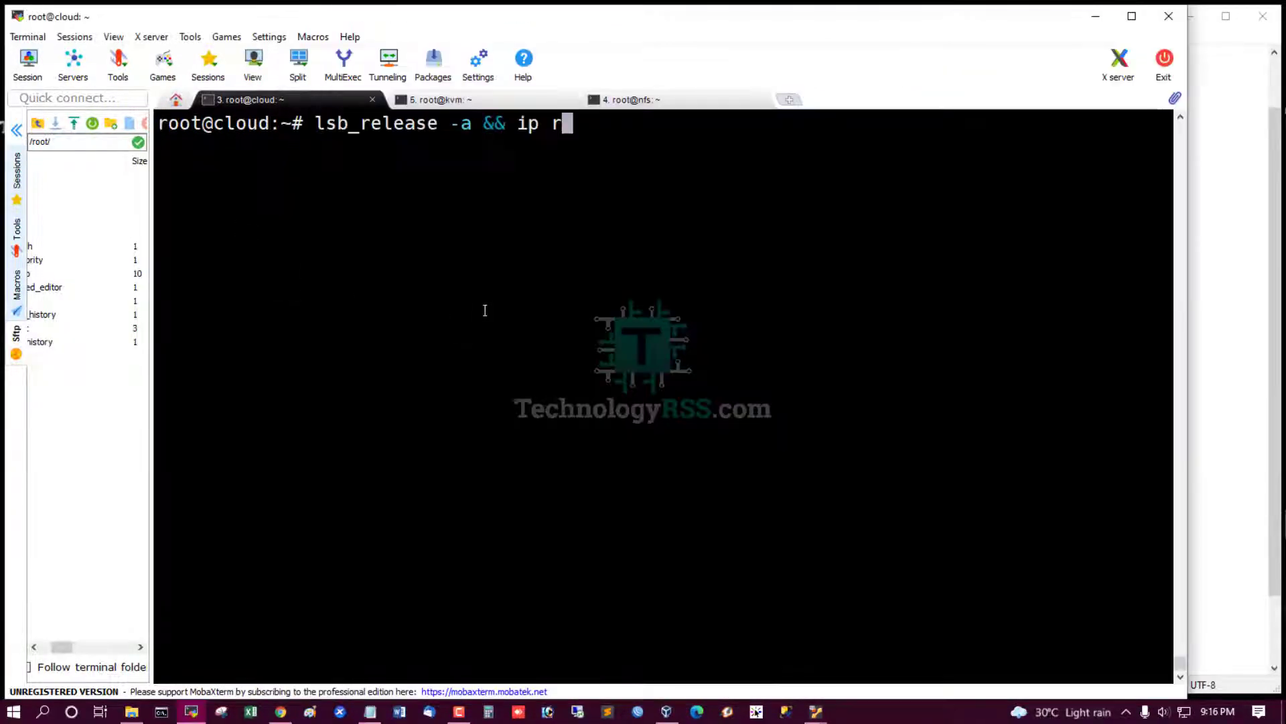
key("Return")
left_click_drag(348, 186, 494, 186)
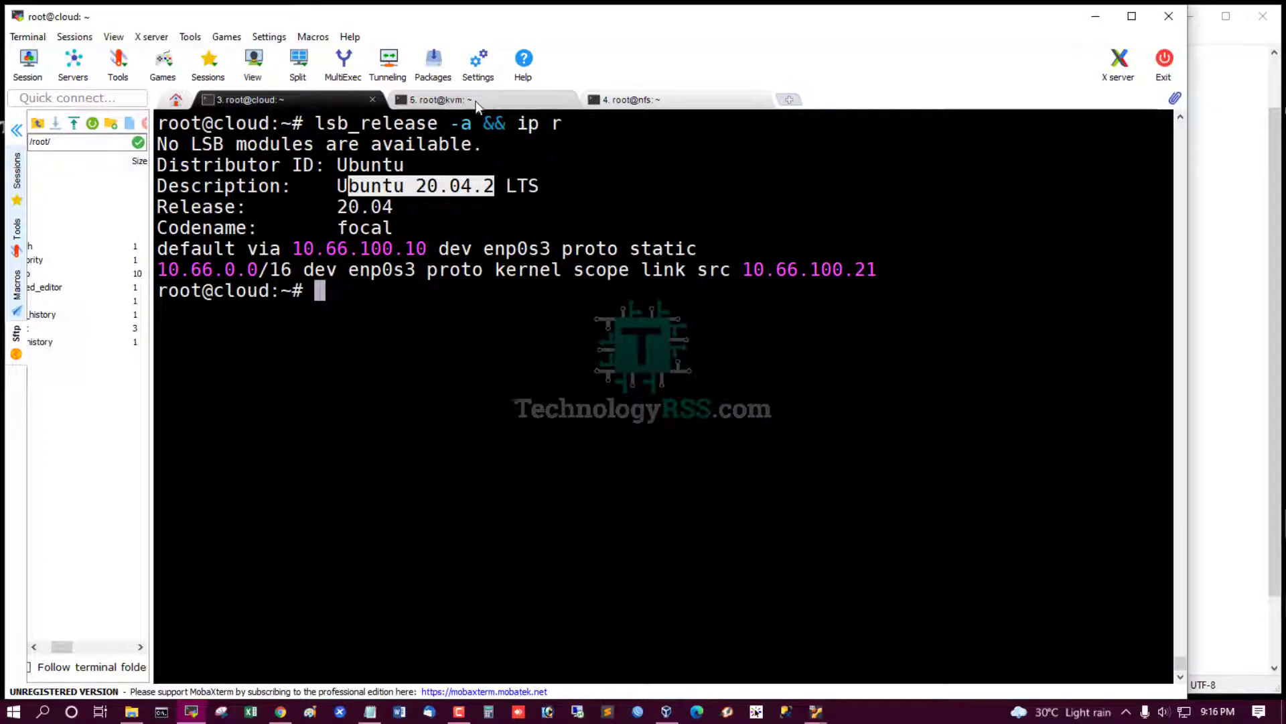
left_click(302, 325)
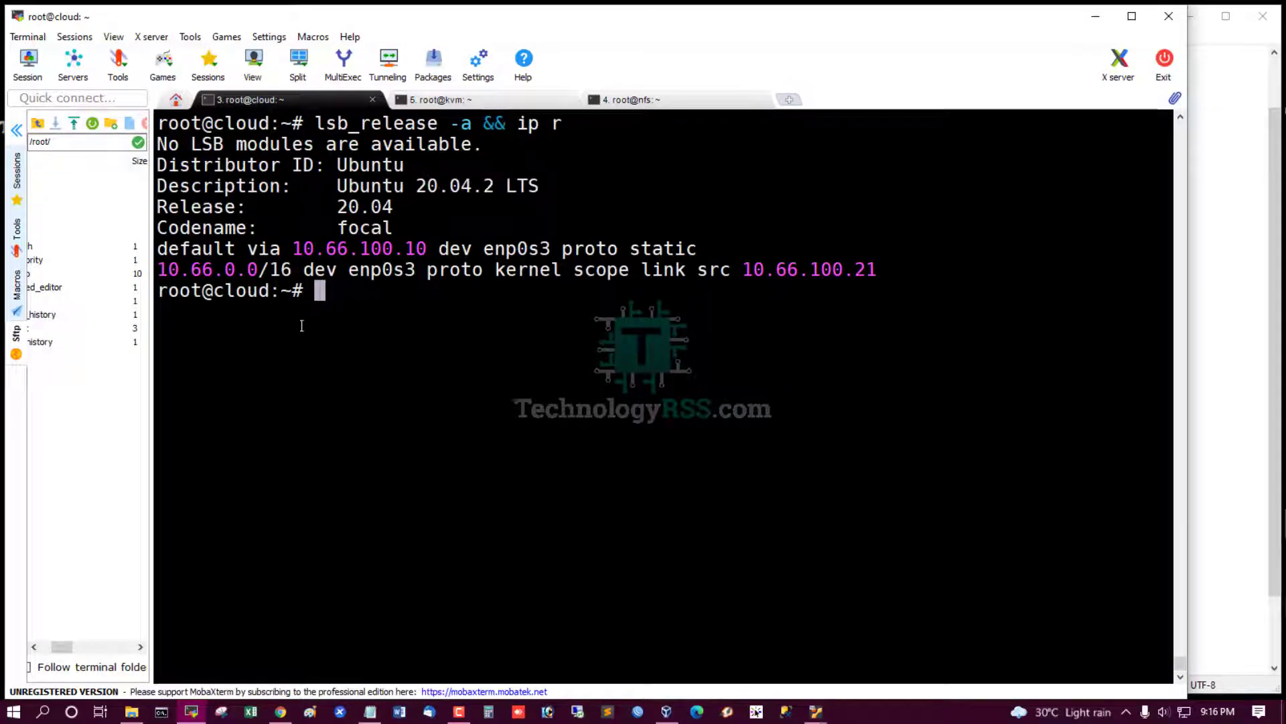
- Run "lsb_release -a && ip r" in the KVM server's terminal session
left_click(439, 99)
key("Up")
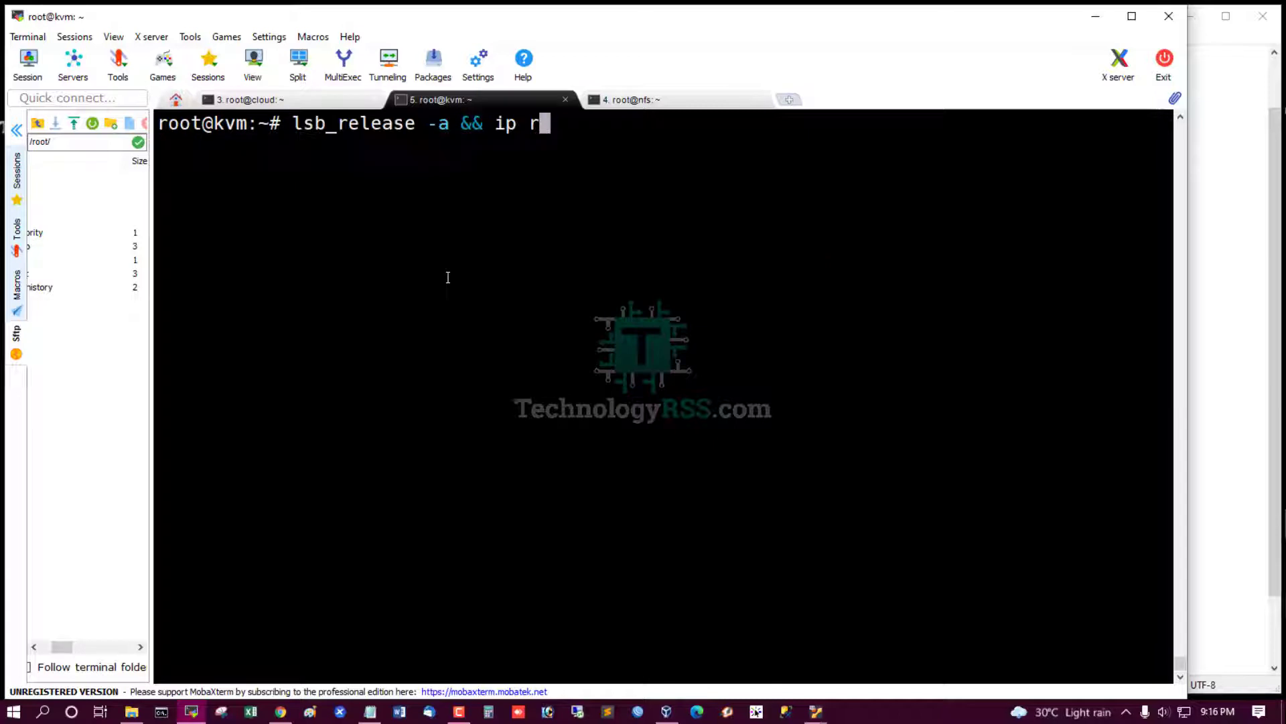
key("Return")
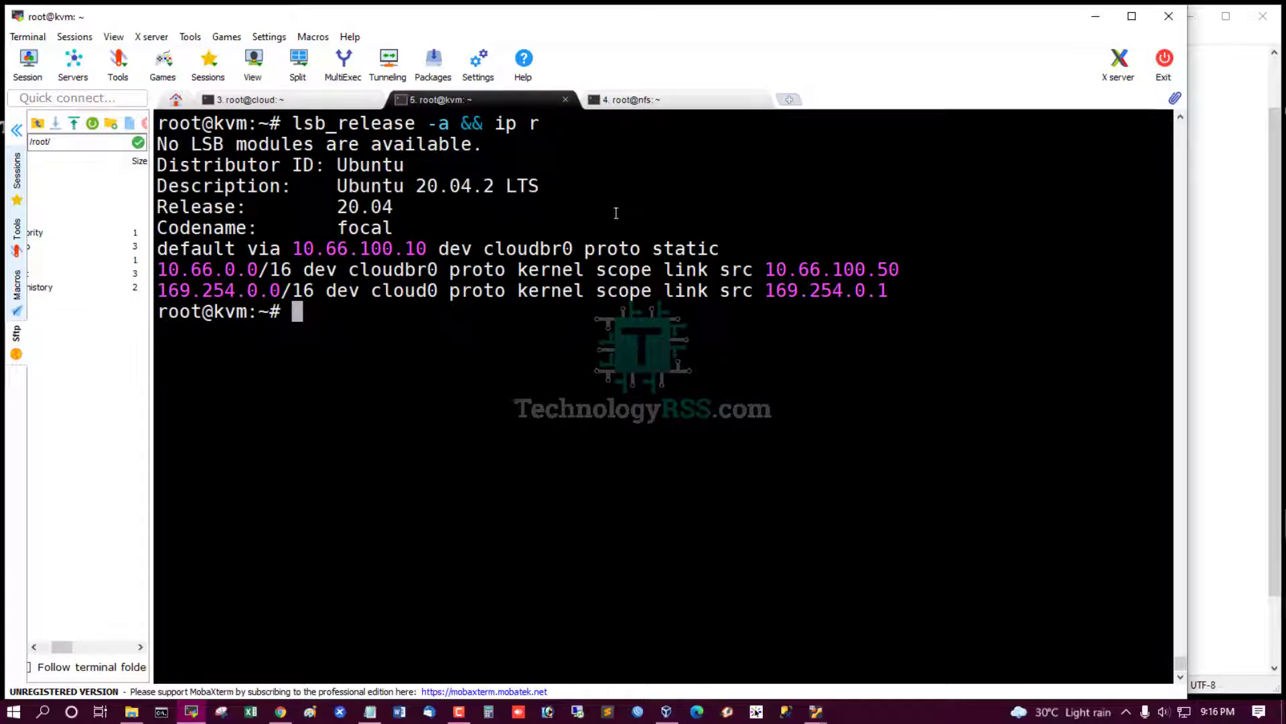
- Run "lsb_release -a && ip r" in the NFS server's session and check its Ubuntu version and IP address
left_click(613, 100)
key("Up")
key("Return")
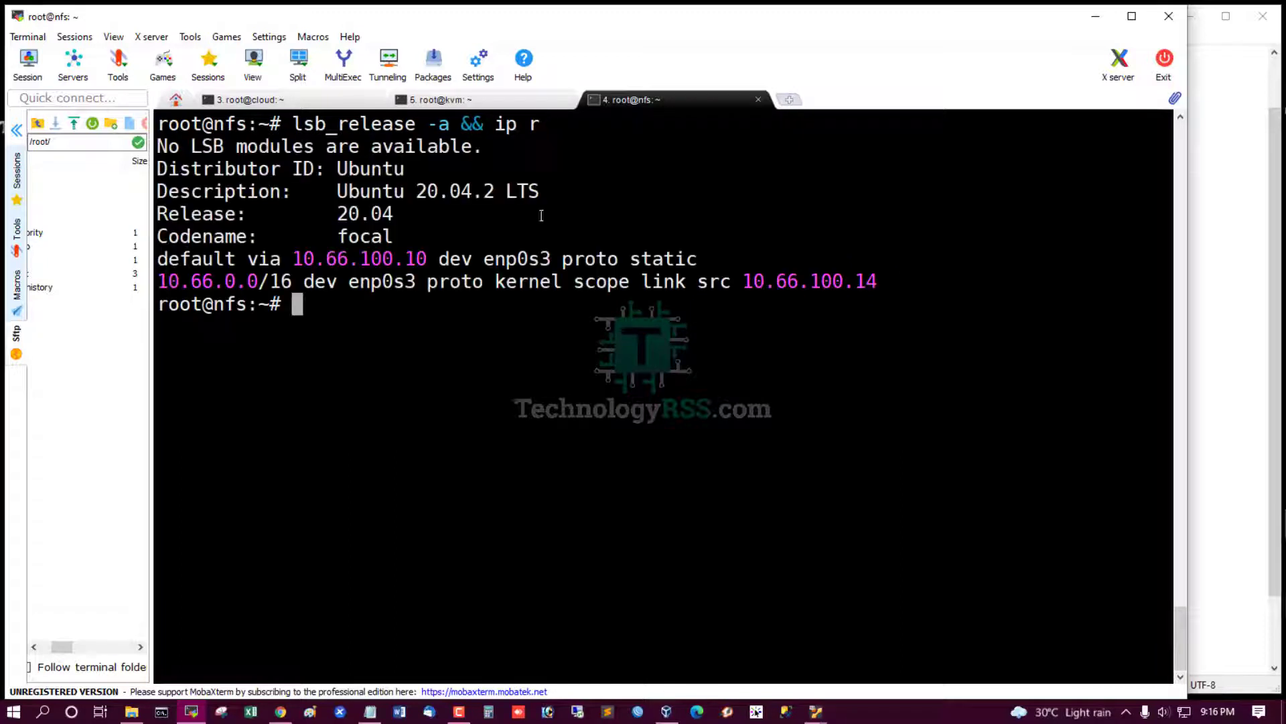
left_click_drag(344, 190, 503, 193)
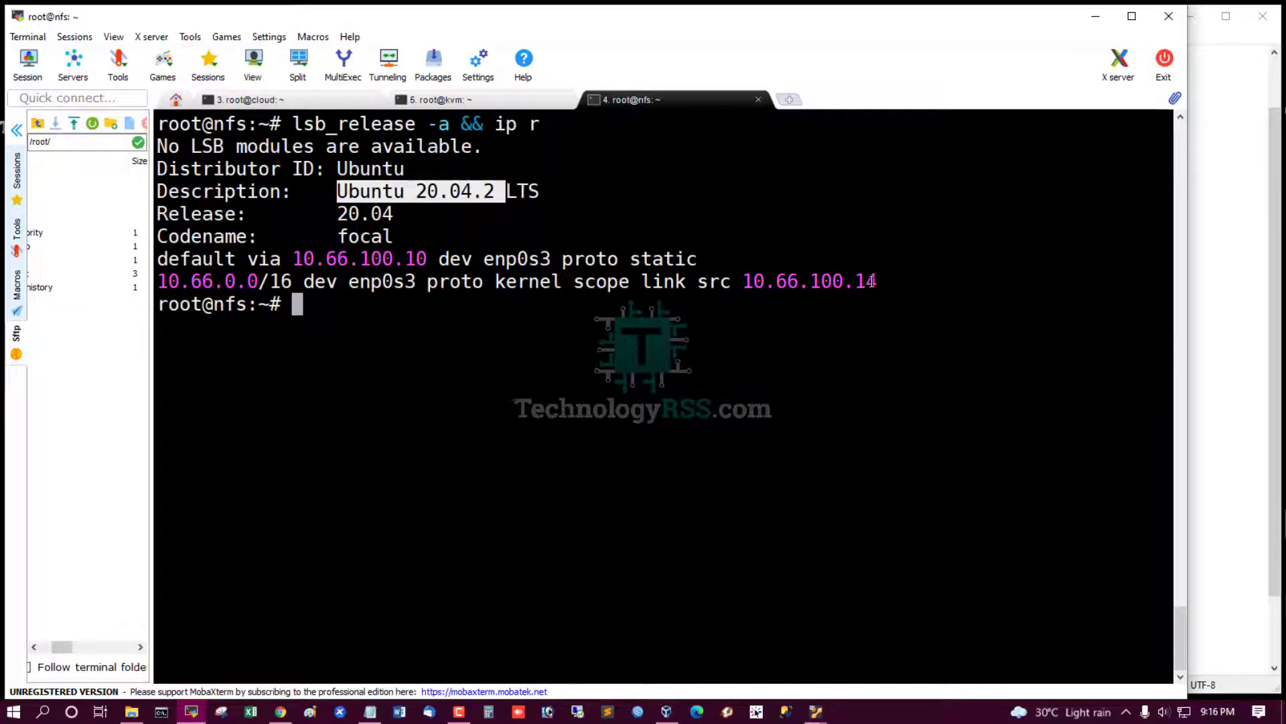
left_click_drag(873, 281, 793, 271)
- Examine the KVM server's cloudbr0 and cloud0 routes and network interfaces, and clear its terminal
left_click(462, 100)
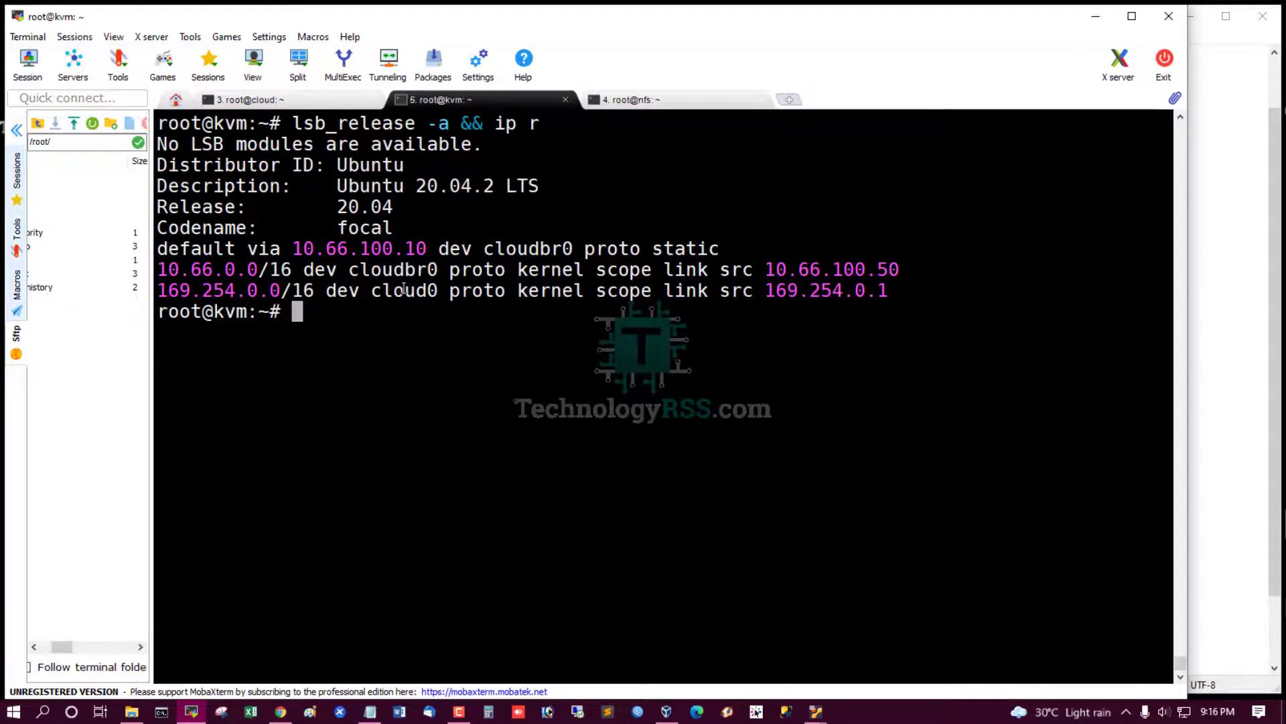
left_click_drag(327, 291, 888, 291)
left_click(515, 295)
left_click_drag(202, 269, 595, 270)
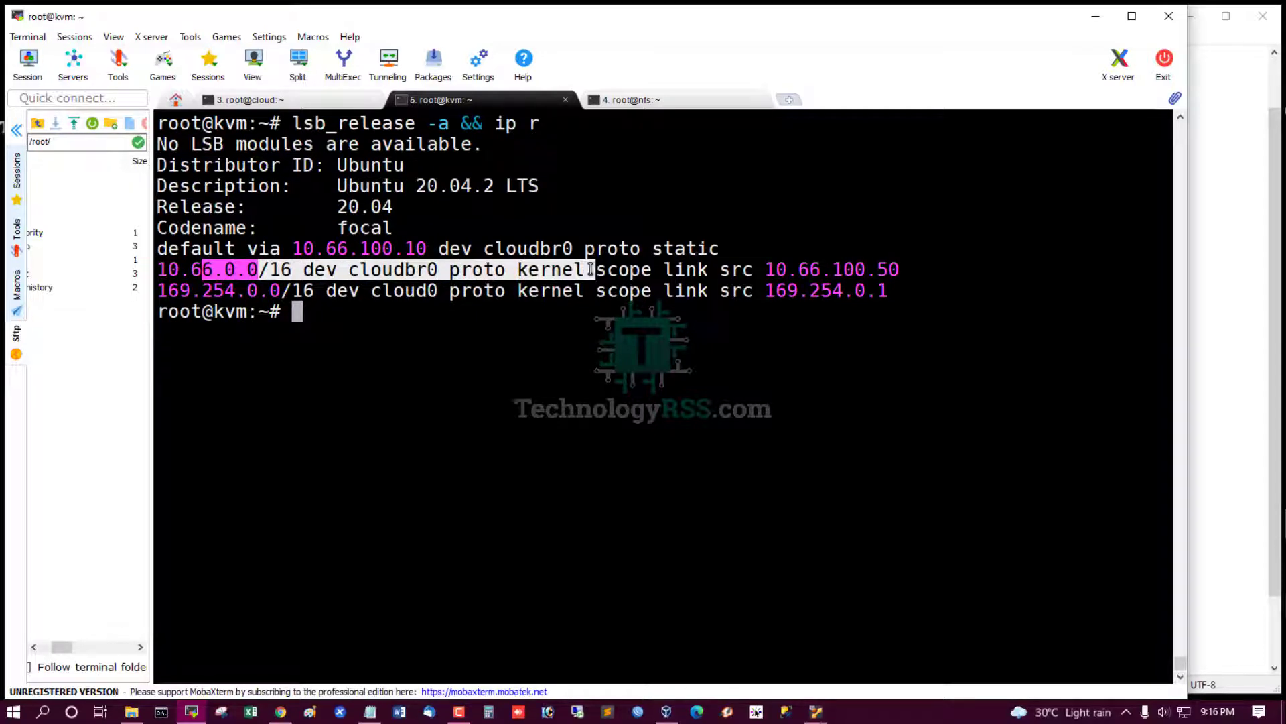
left_click(447, 249)
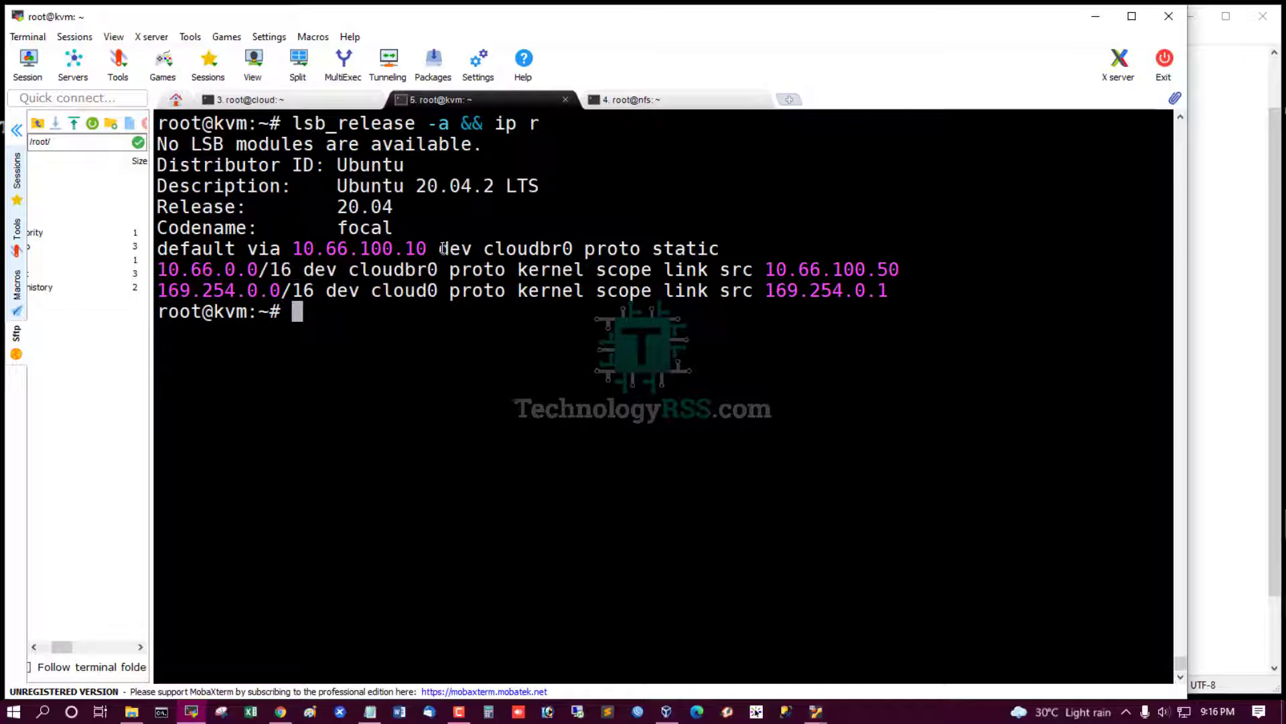
left_click_drag(443, 249, 722, 249)
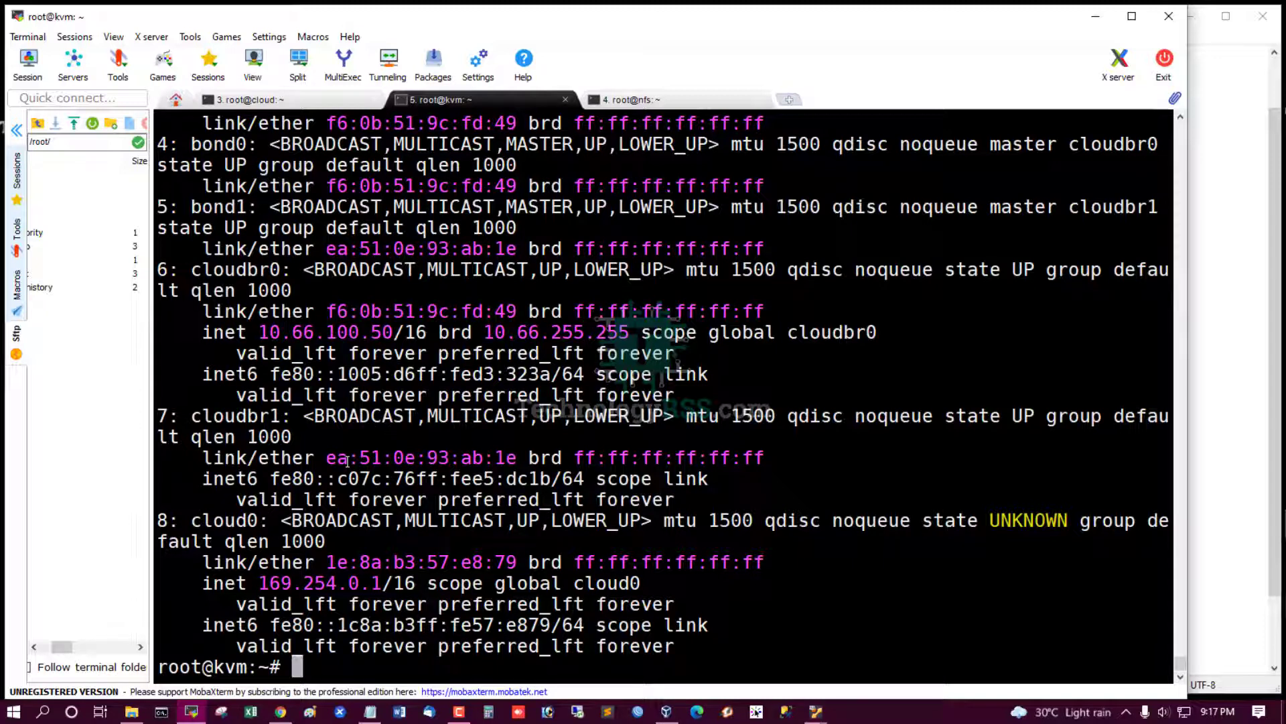
key("ctrl+l")
key("Return")
- Return to the Notepad notes and review the Cloud ACS, KVM and NFS server entries
left_click(1204, 374)
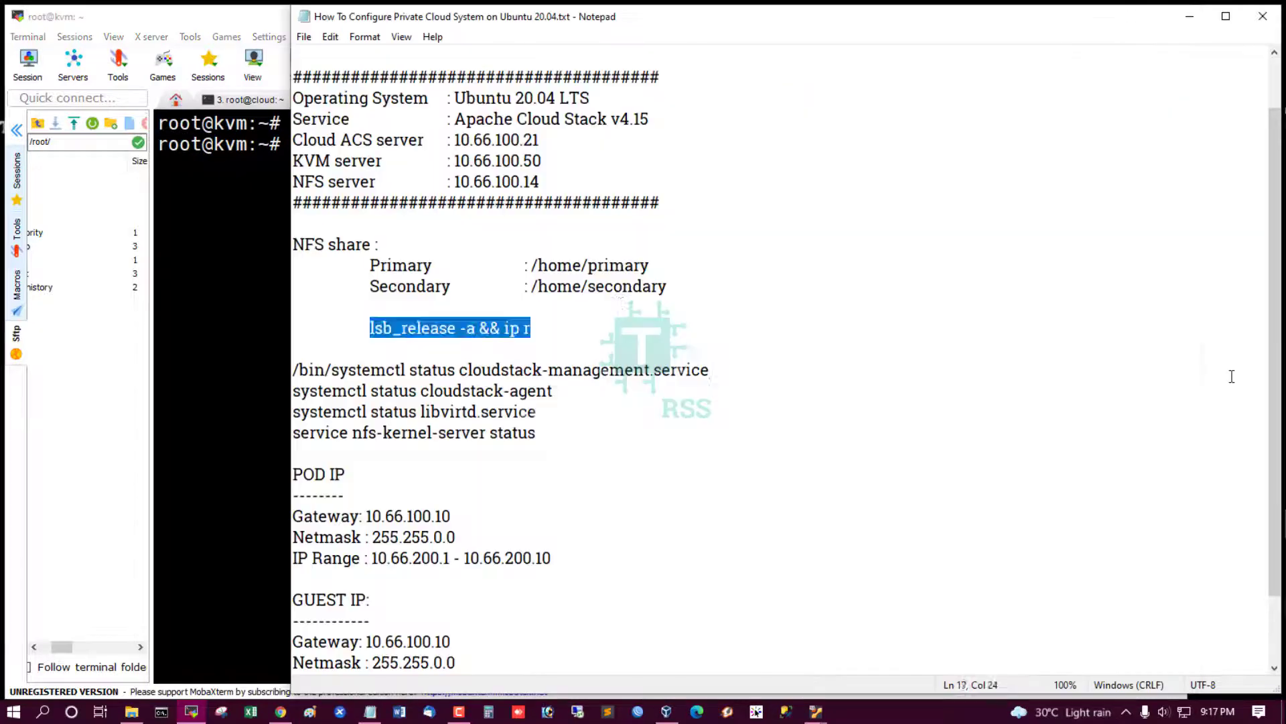
scroll(515, 294, "up", 1)
left_click_drag(569, 202, 293, 202)
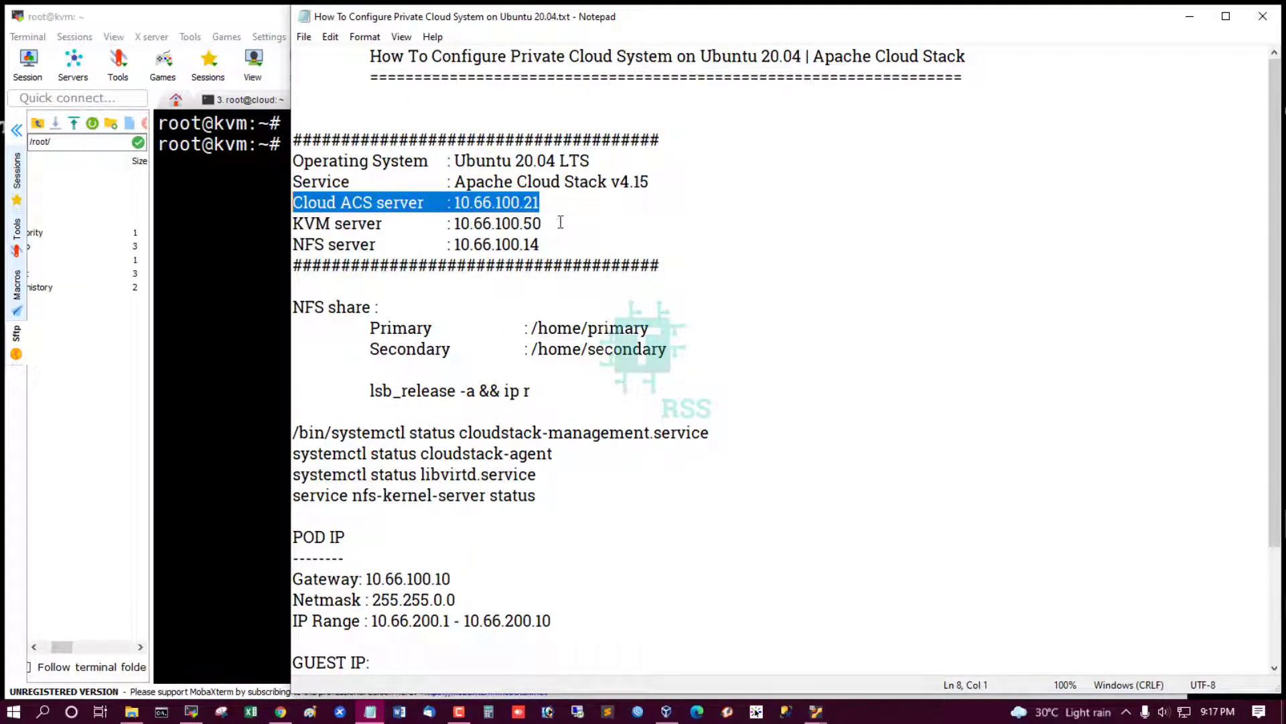
left_click_drag(560, 223, 294, 223)
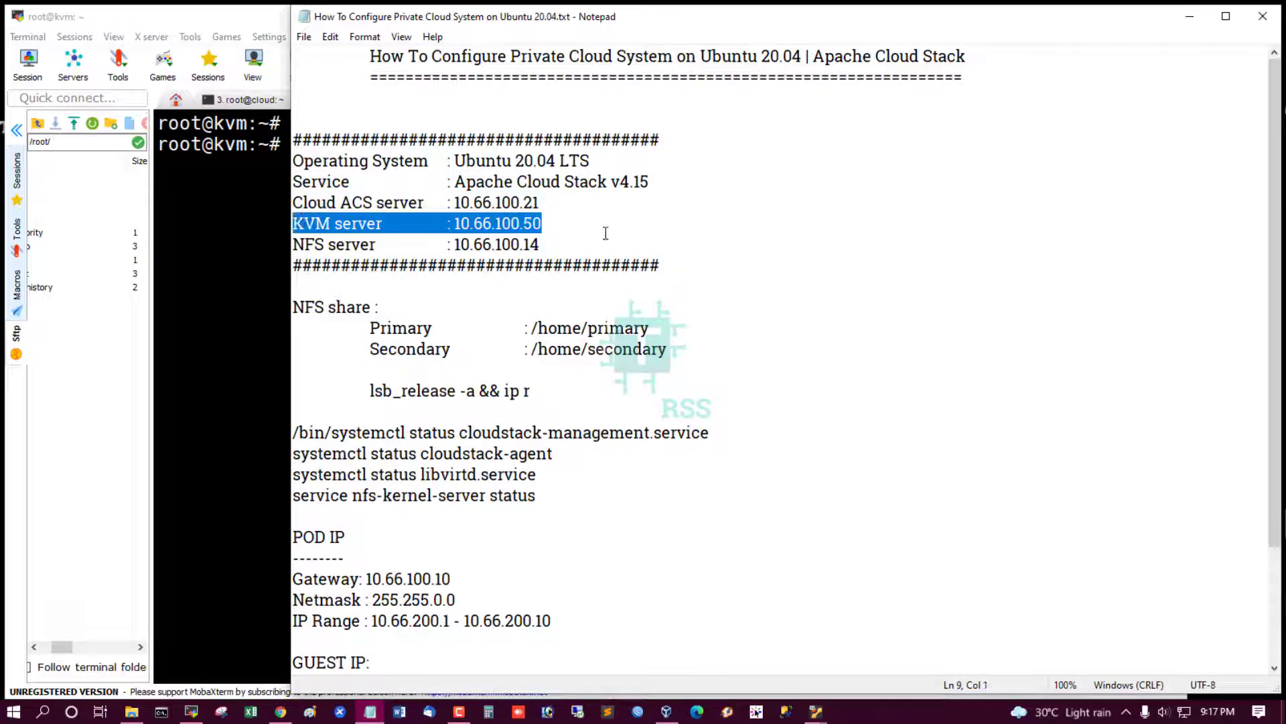
left_click_drag(577, 243, 293, 244)
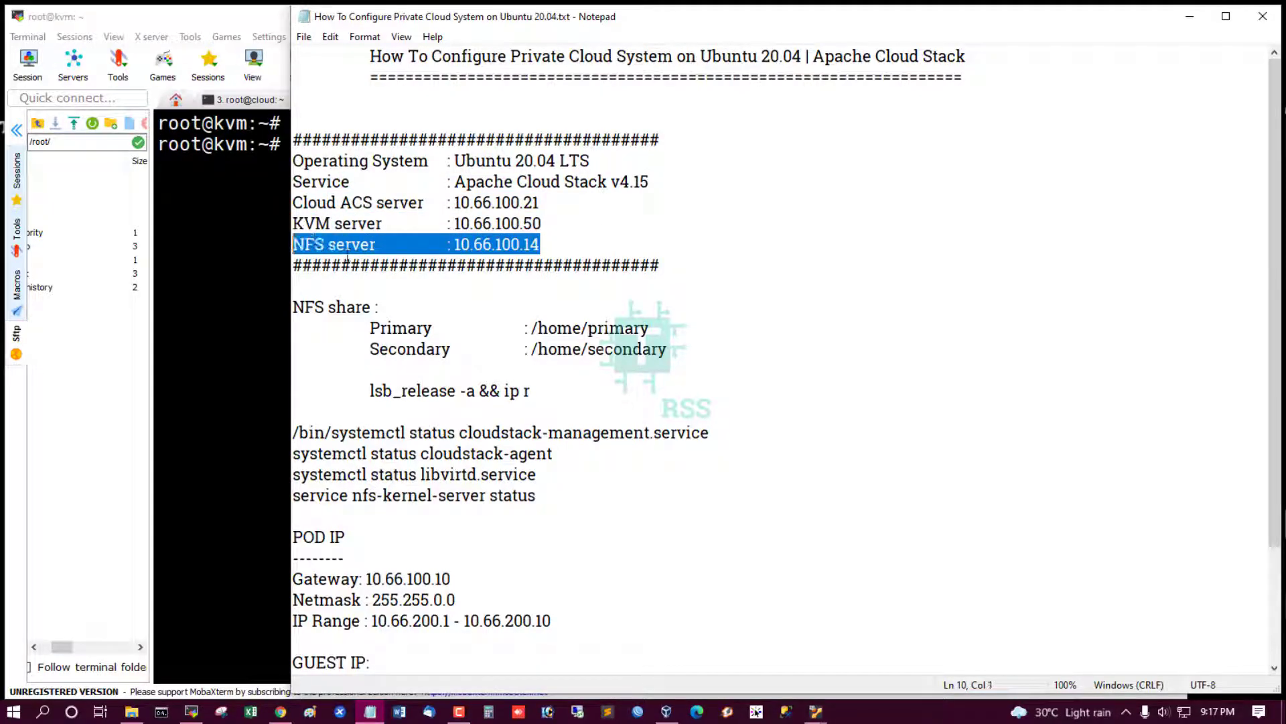
left_click_drag(560, 201, 295, 188)
left_click(474, 223)
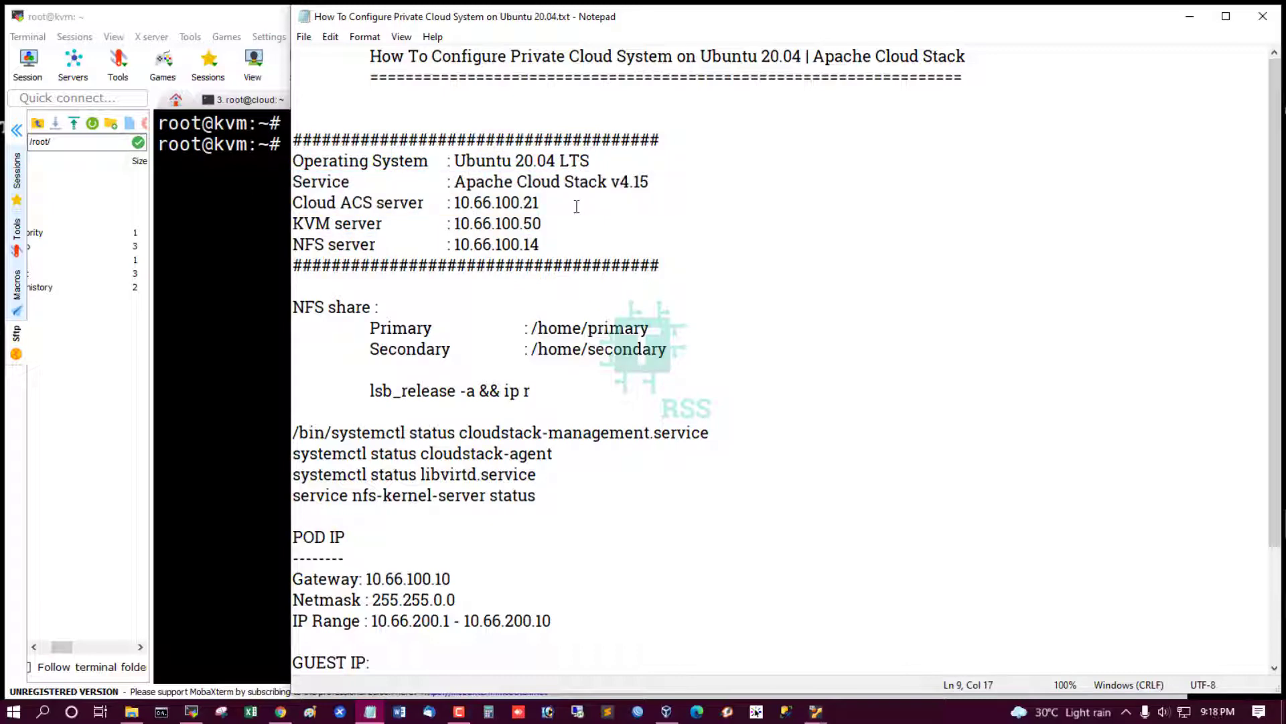
left_click_drag(576, 206, 294, 202)
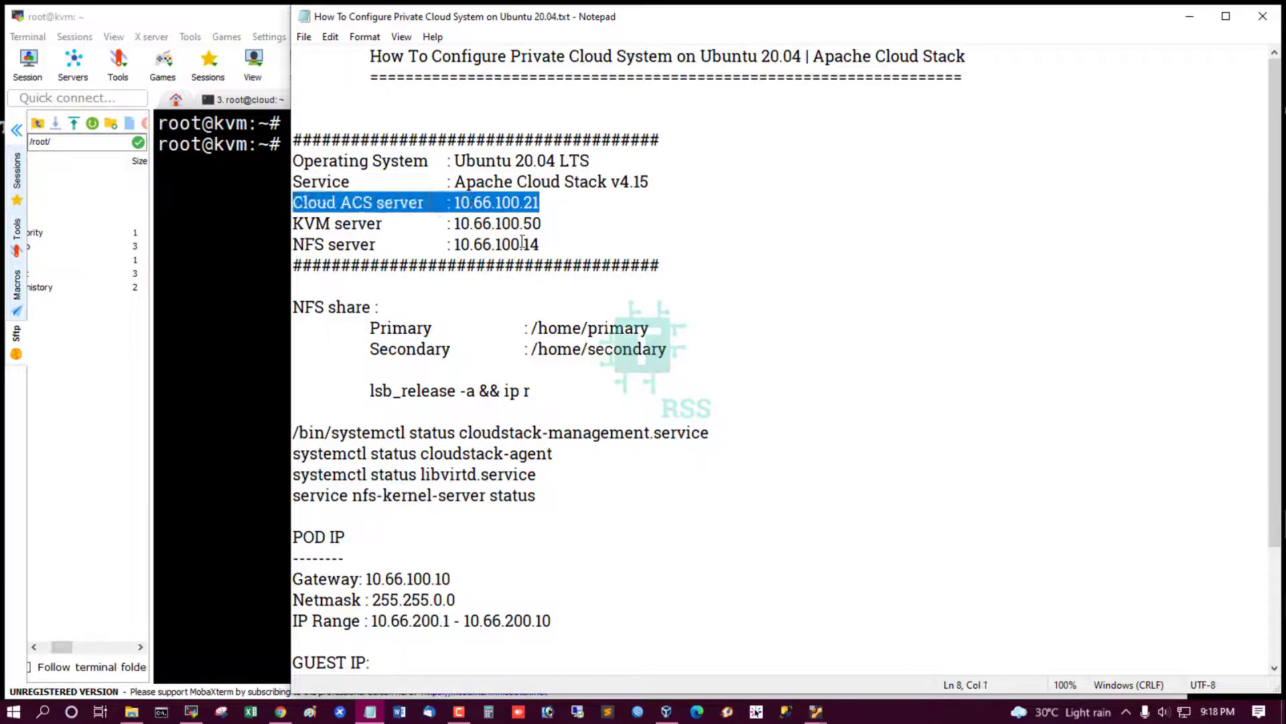
left_click_drag(569, 224, 295, 223)
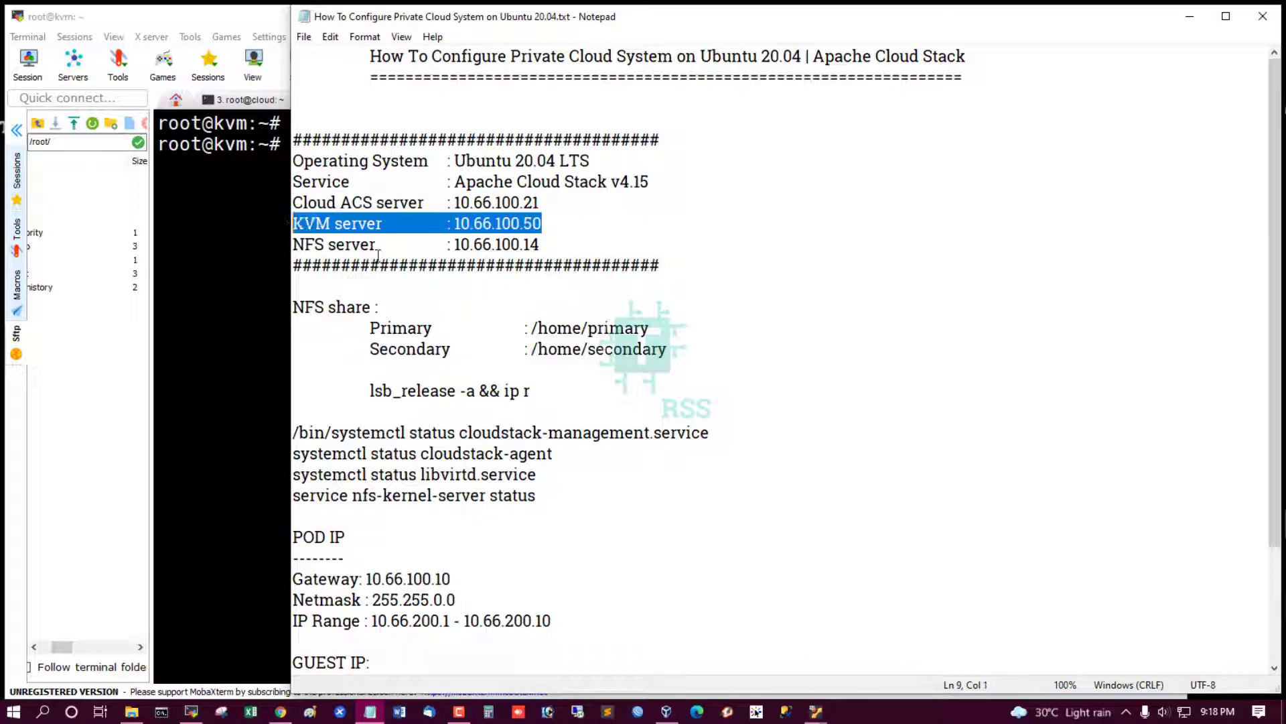
- Switch to Chrome with the CloudStack login page at 10.66.100.21:8080/client/legacy
left_click(215, 377)
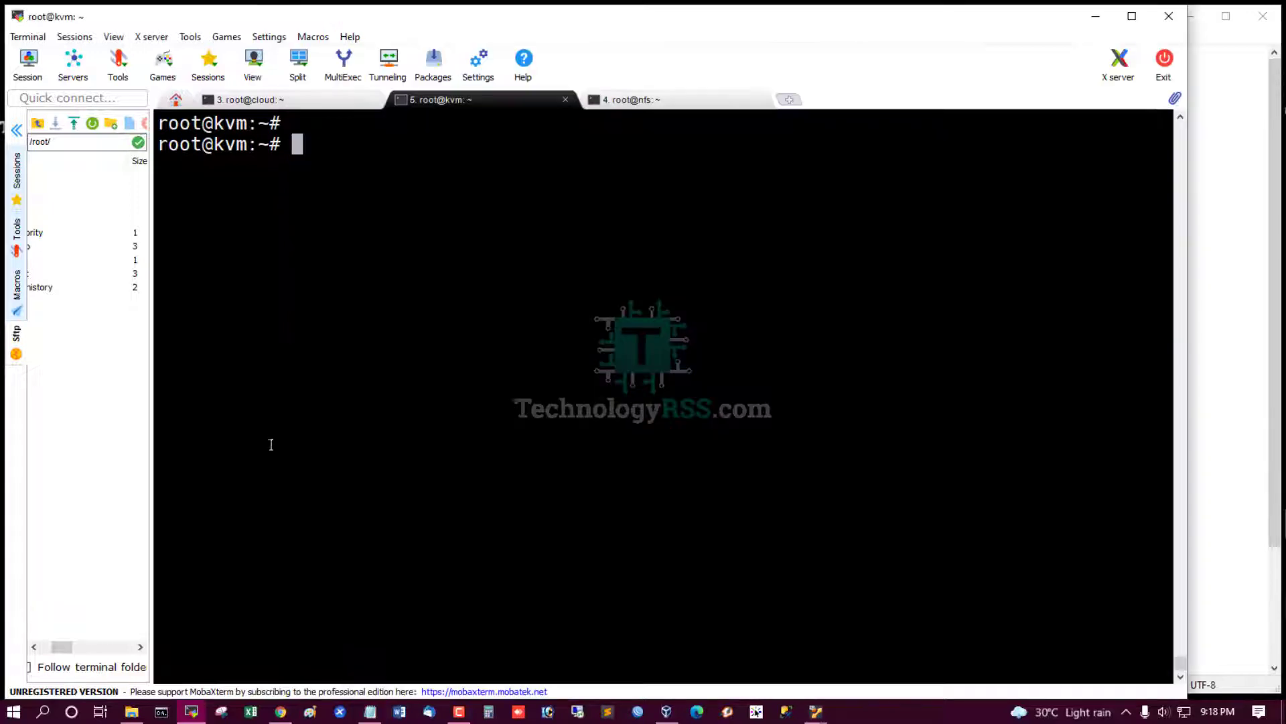
left_click(281, 713)
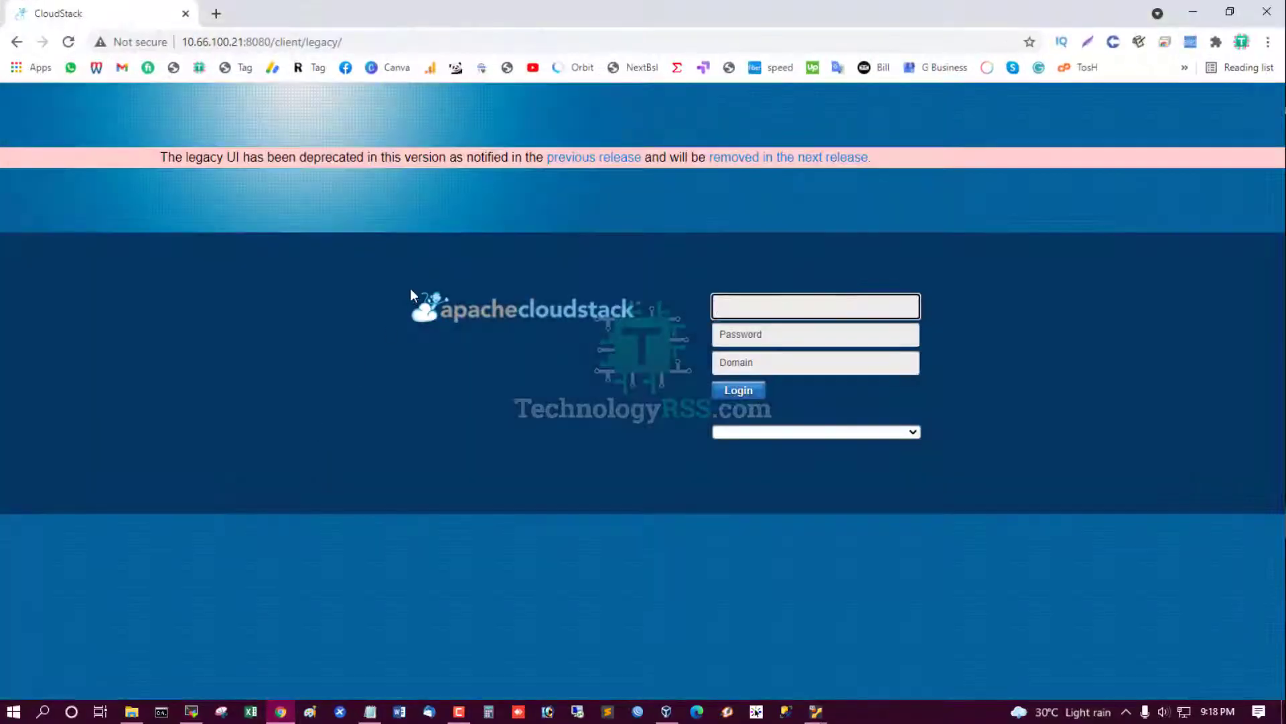
- Log in to the CloudStack legacy interface as admin with the account password
type("admin")
key("Tab")
type("password")
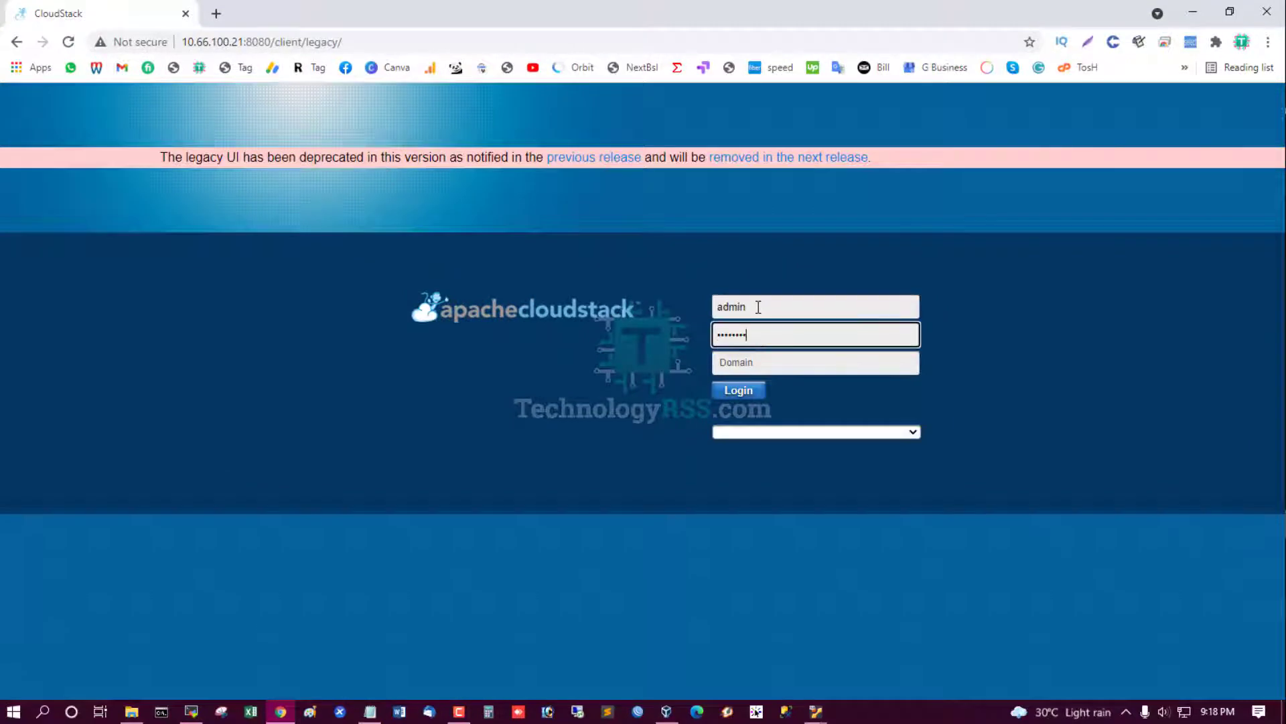
left_click(739, 390)
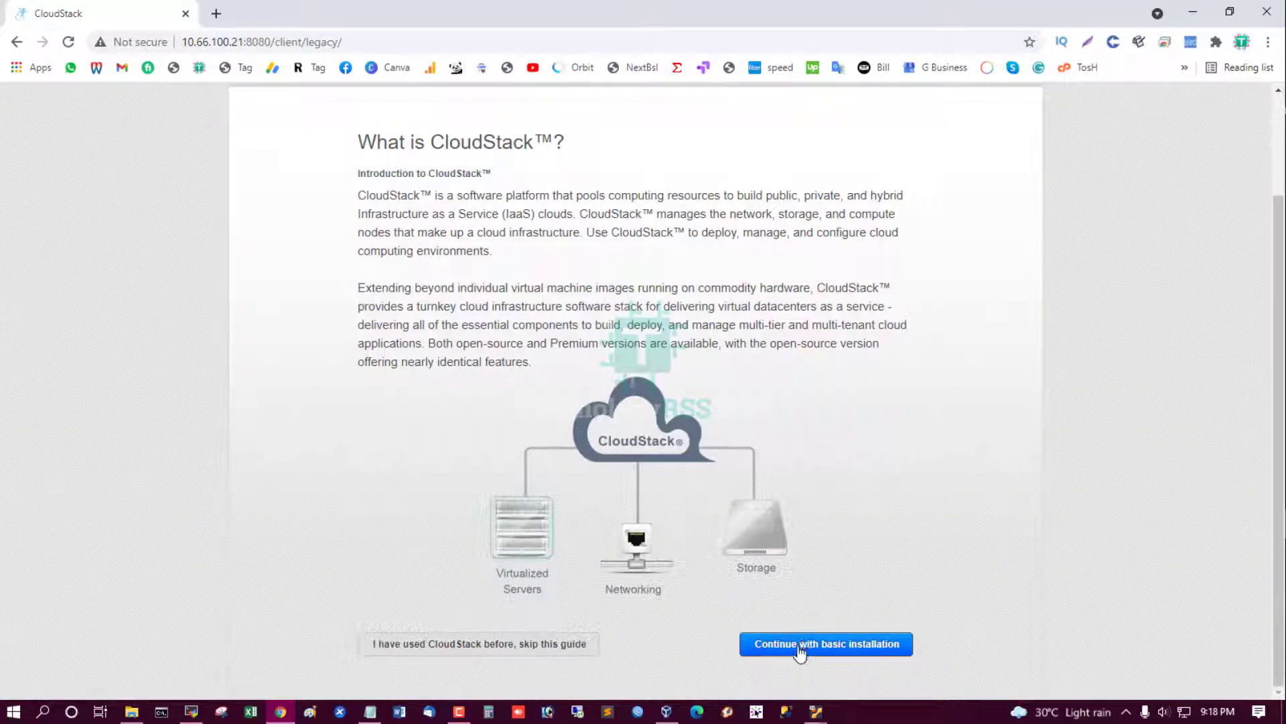
- Continue with the basic installation, then enter, confirm and save a new account password
left_click(900, 645)
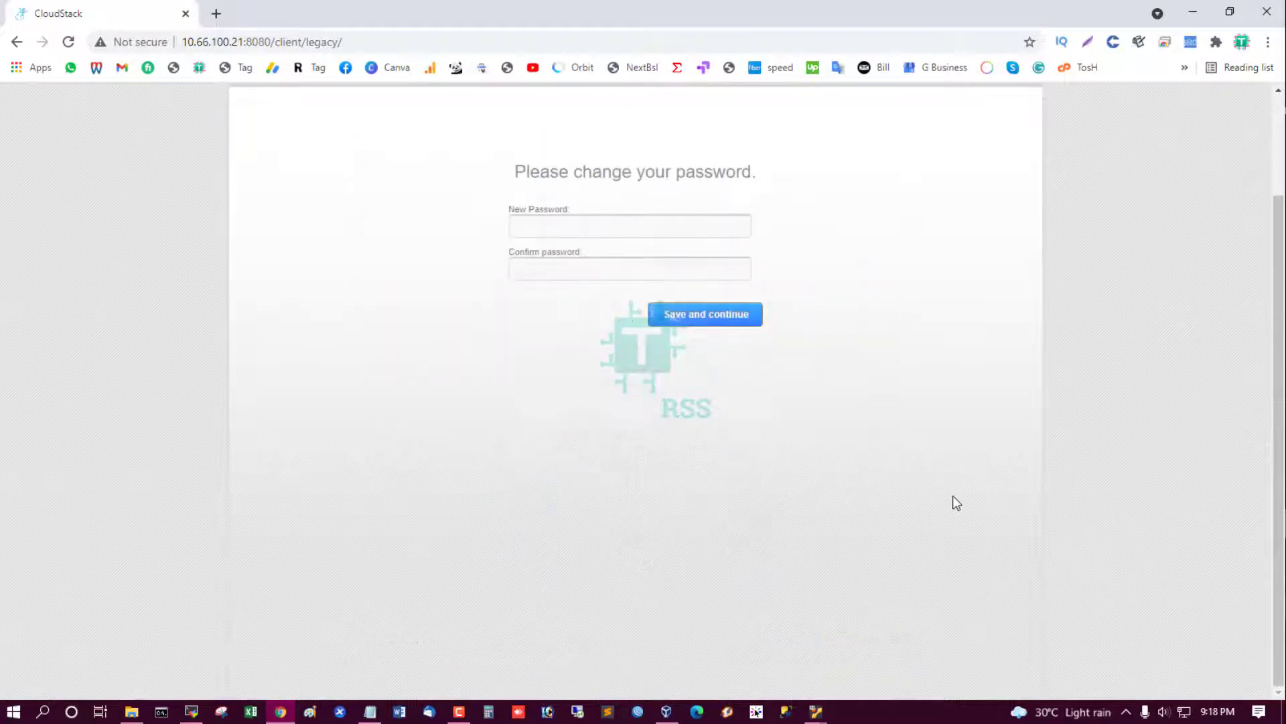
left_click(601, 228)
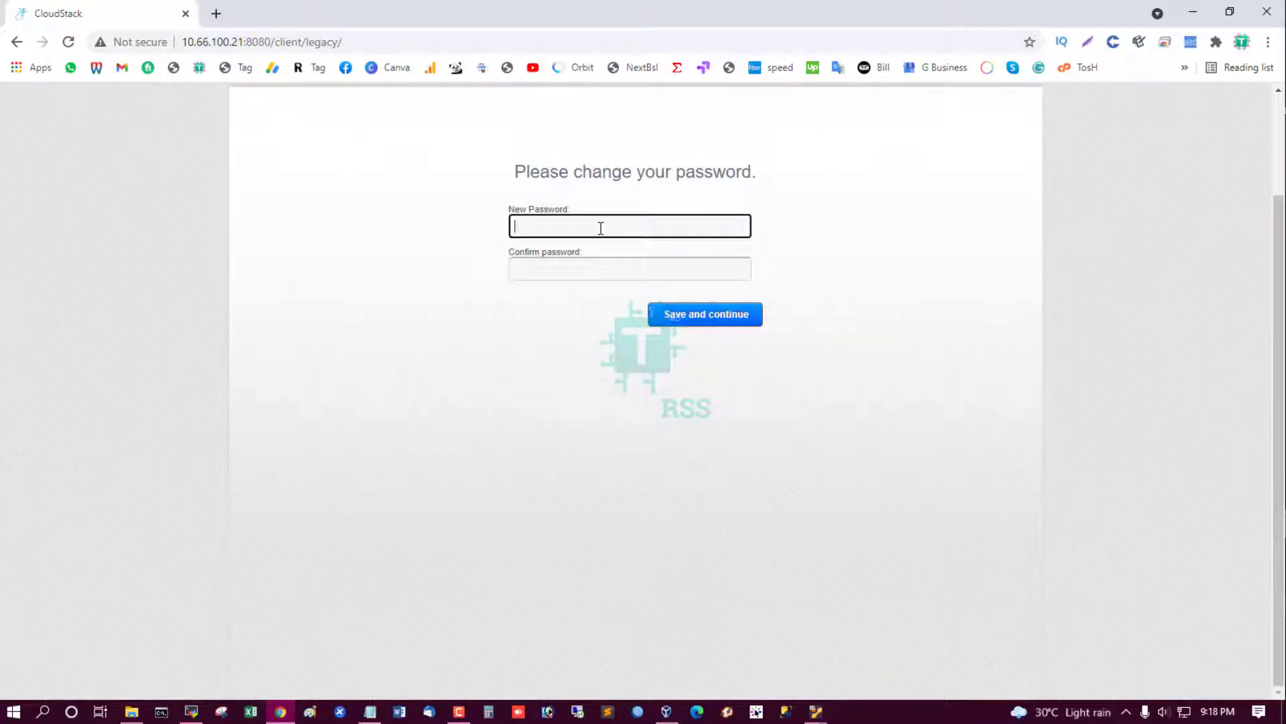
left_click(706, 313)
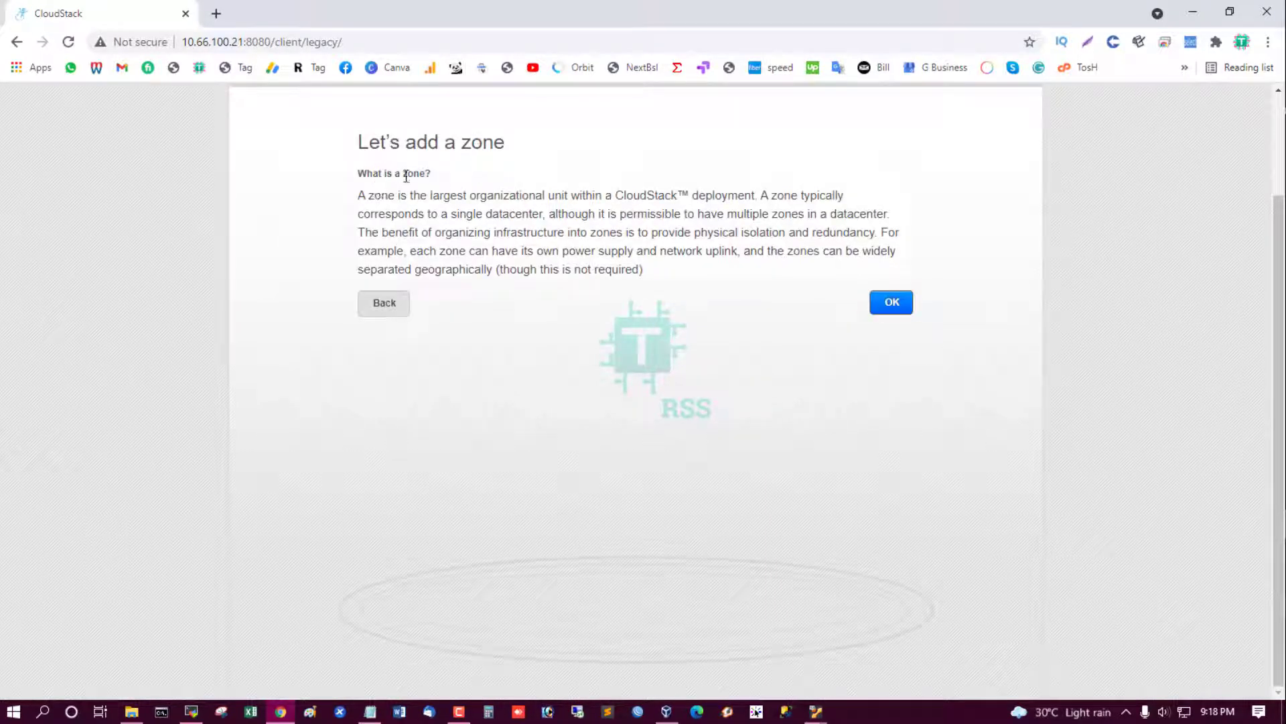
- Read the explanation of what a zone is and proceed to the Add zone form
left_click_drag(358, 193, 641, 268)
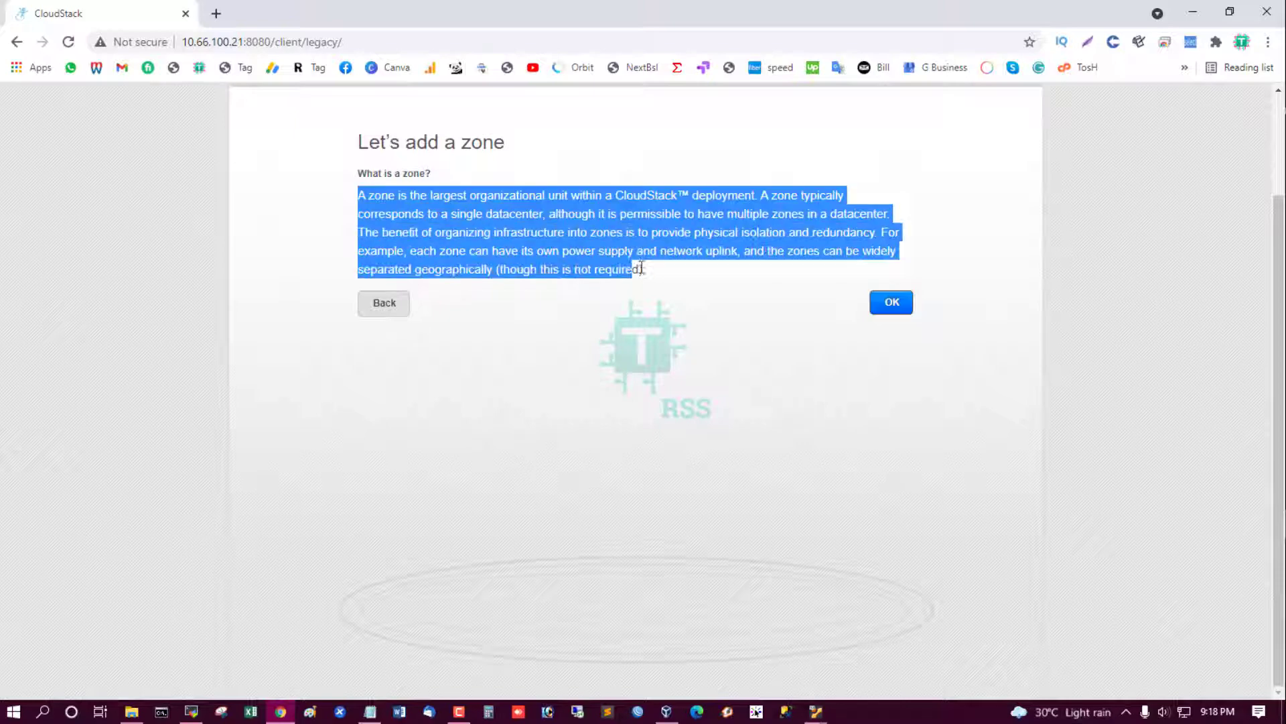
left_click(489, 214)
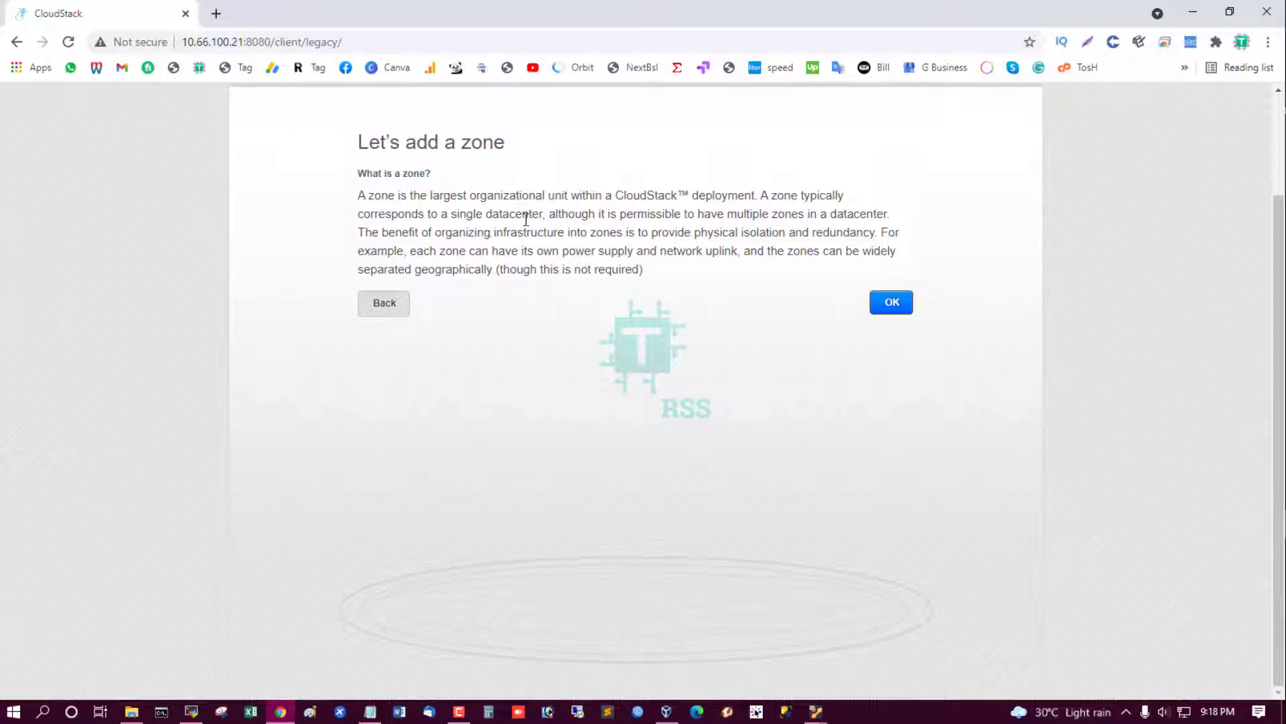
left_click_drag(548, 214, 698, 276)
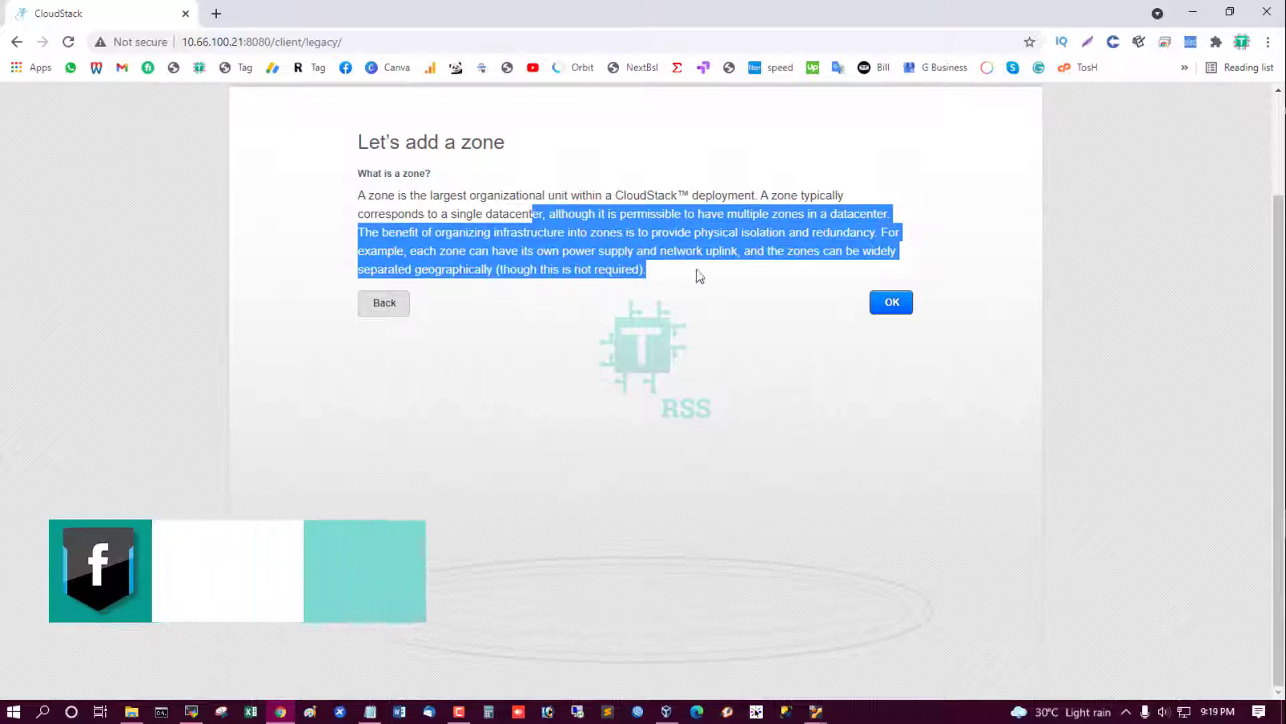
left_click(767, 285)
left_click(893, 303)
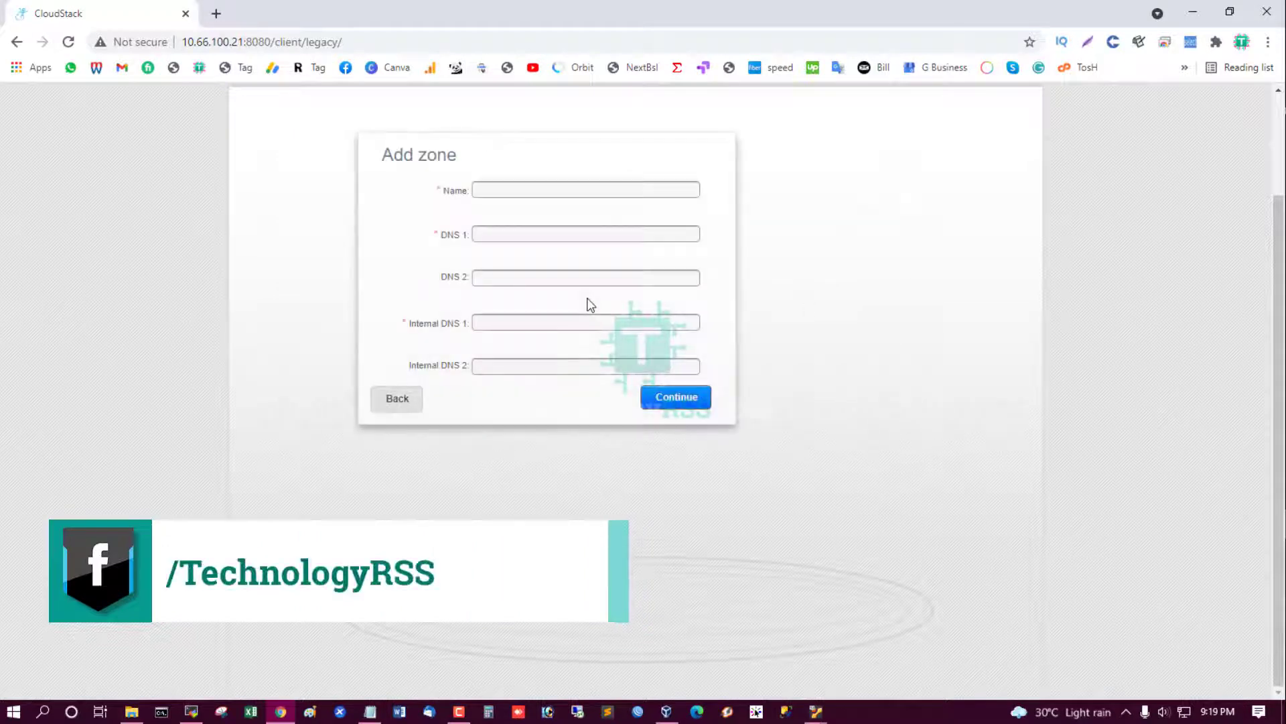
- Name the zone cloud-zone and set its DNS 1 to 8.8.8.8
left_click(493, 184)
left_click(493, 223)
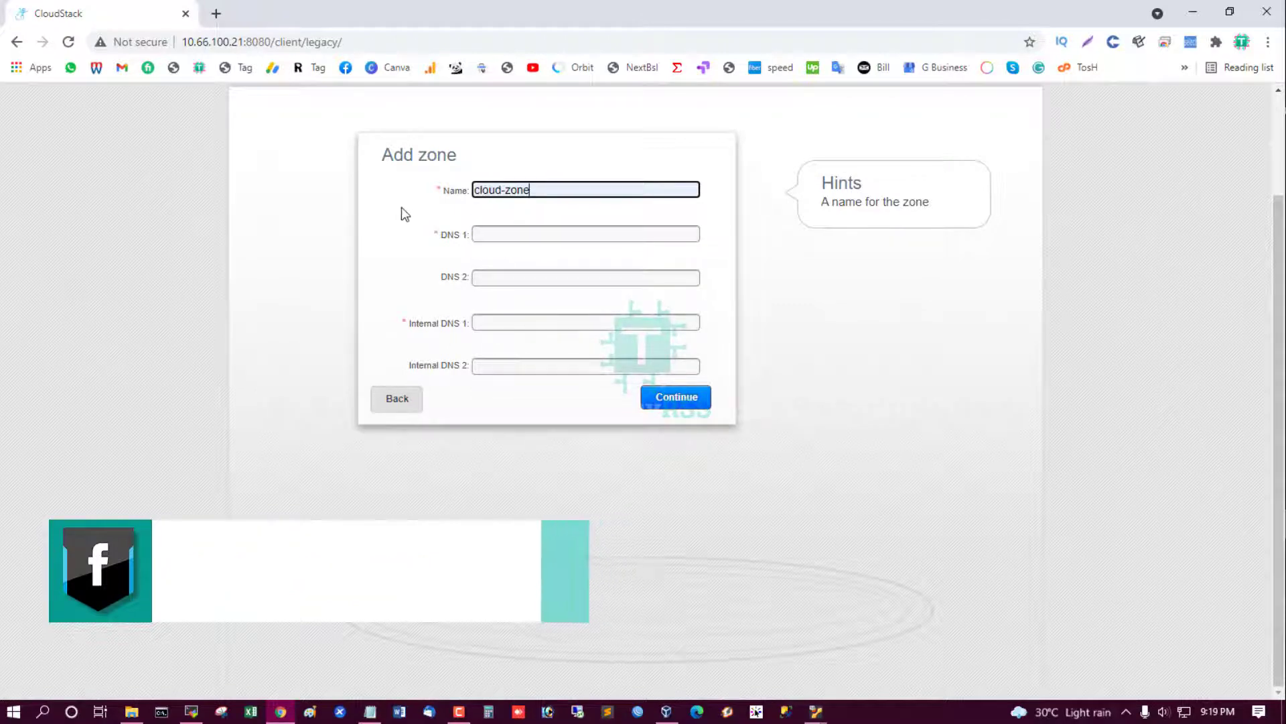
left_click(404, 207)
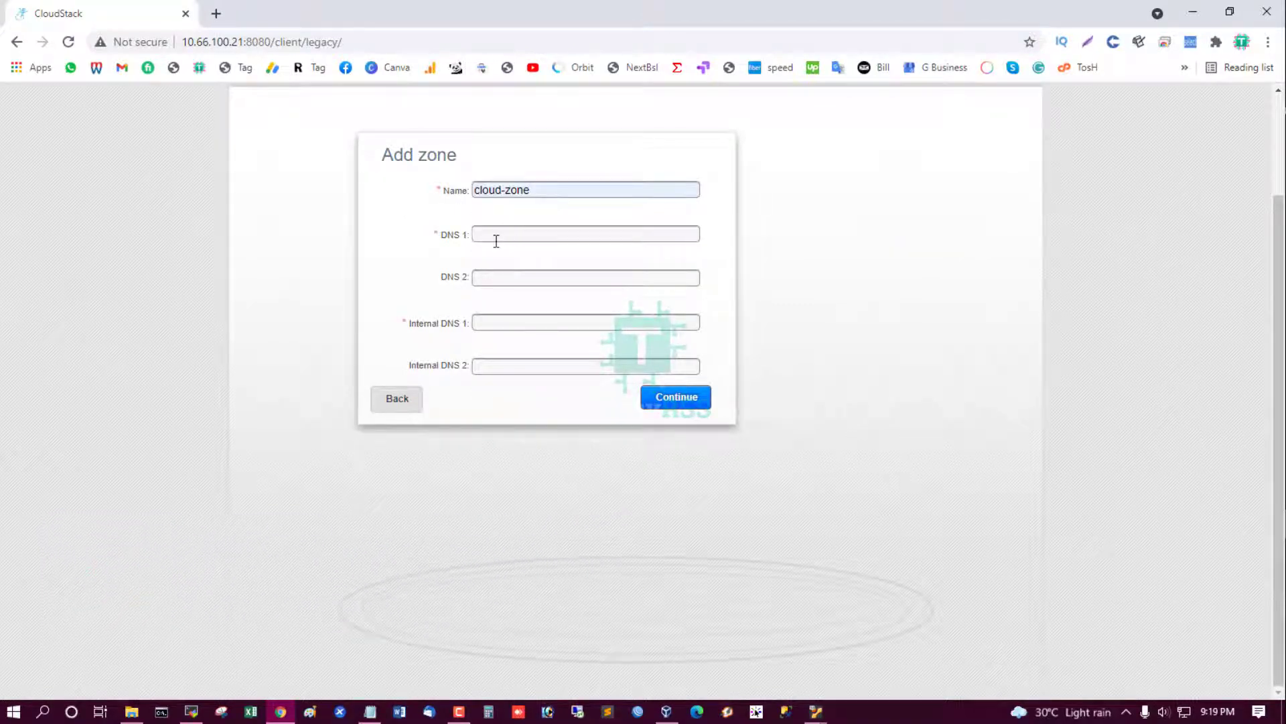
left_click(491, 231)
left_click(508, 268)
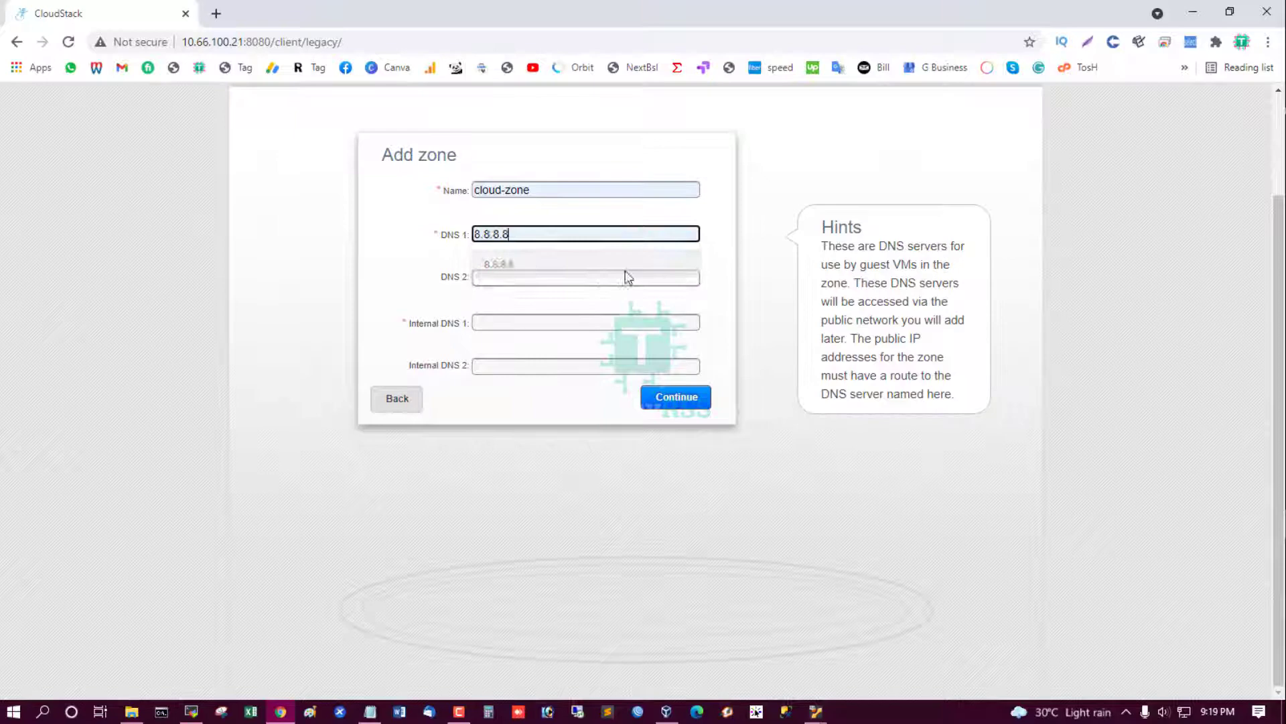
- Set the zone's DNS 2 and Internal DNS 1 to 8.8.4.4
left_click(515, 277)
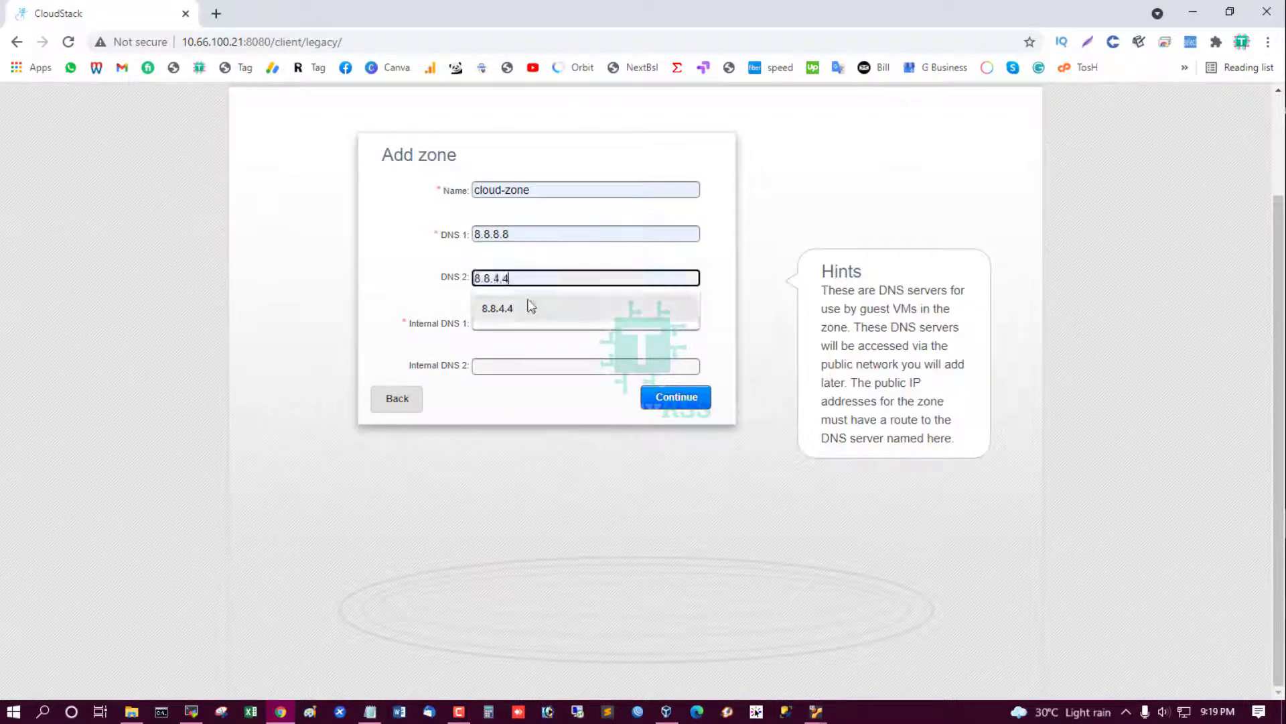
left_click(528, 304)
left_click(527, 323)
left_click(520, 382)
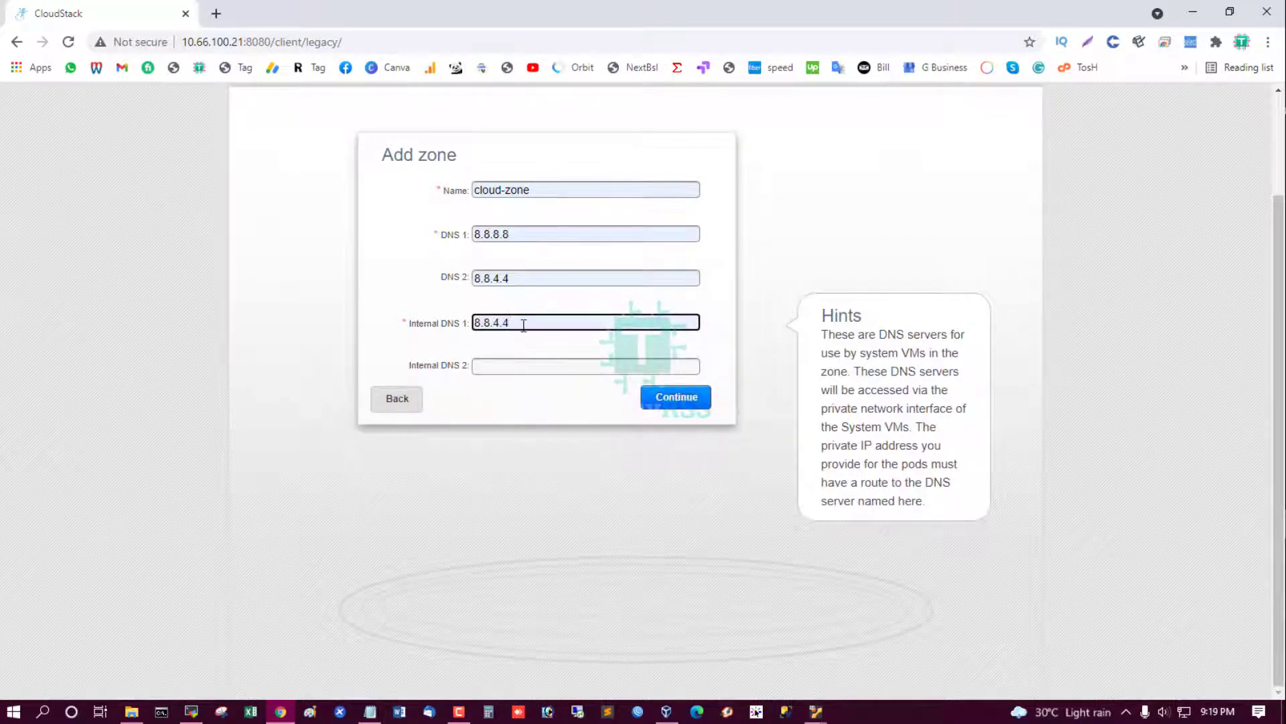
- Clear the zone's DNS 2 value and submit the zone settings to reach the pod introduction
left_click_drag(524, 321, 379, 327)
left_click_drag(517, 275, 367, 279)
key("BackSpace")
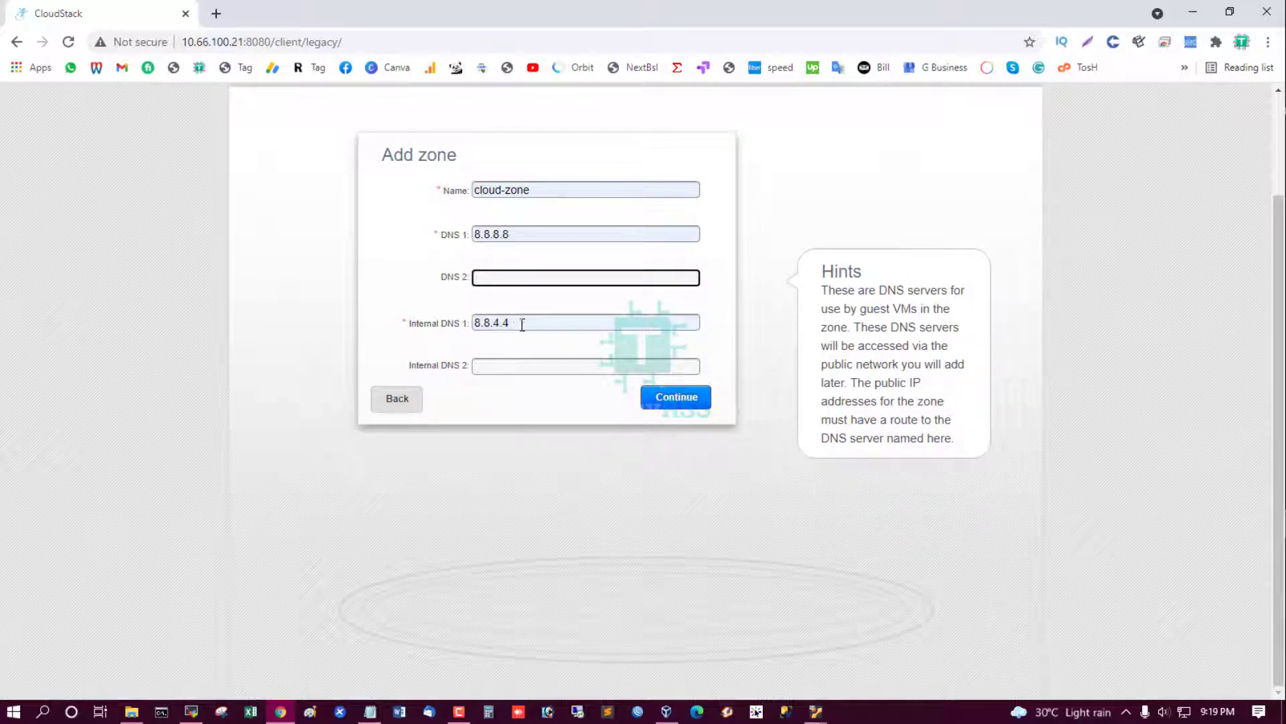
left_click(454, 299)
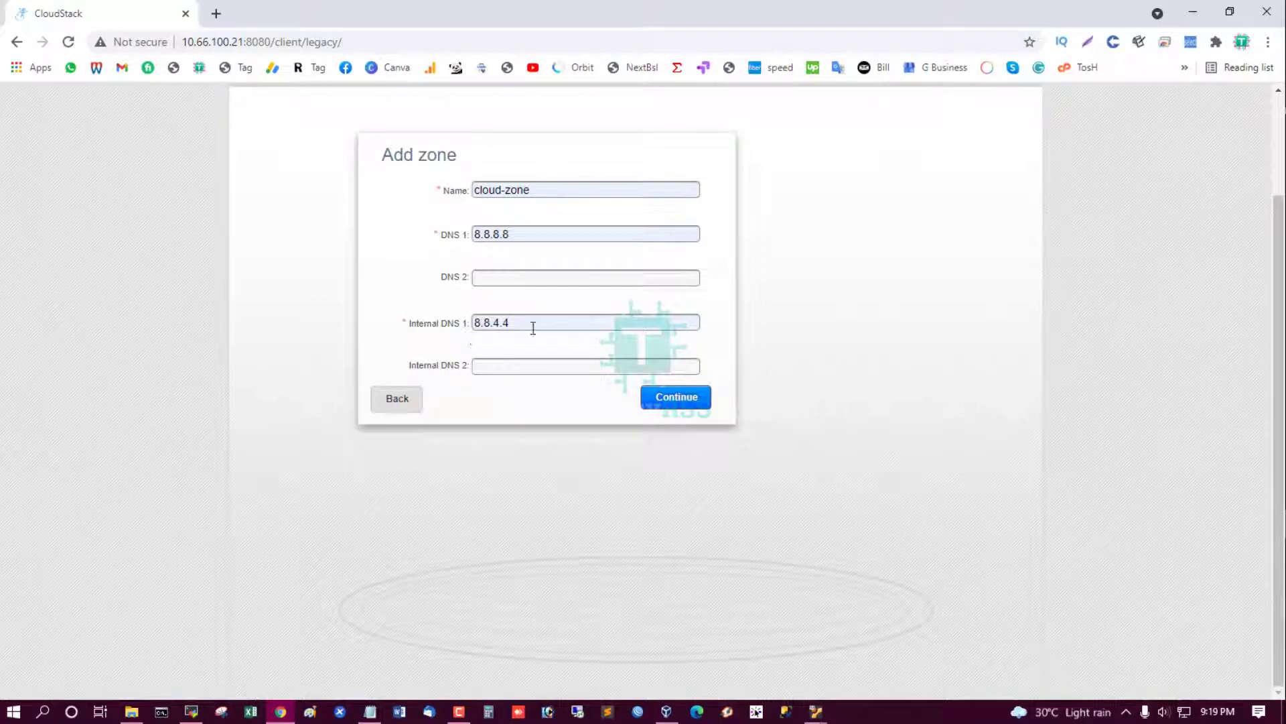
mouse_move(411, 325)
left_mouse_down()
mouse_move(500, 325)
mouse_move(416, 330)
left_mouse_up()
left_click(678, 402)
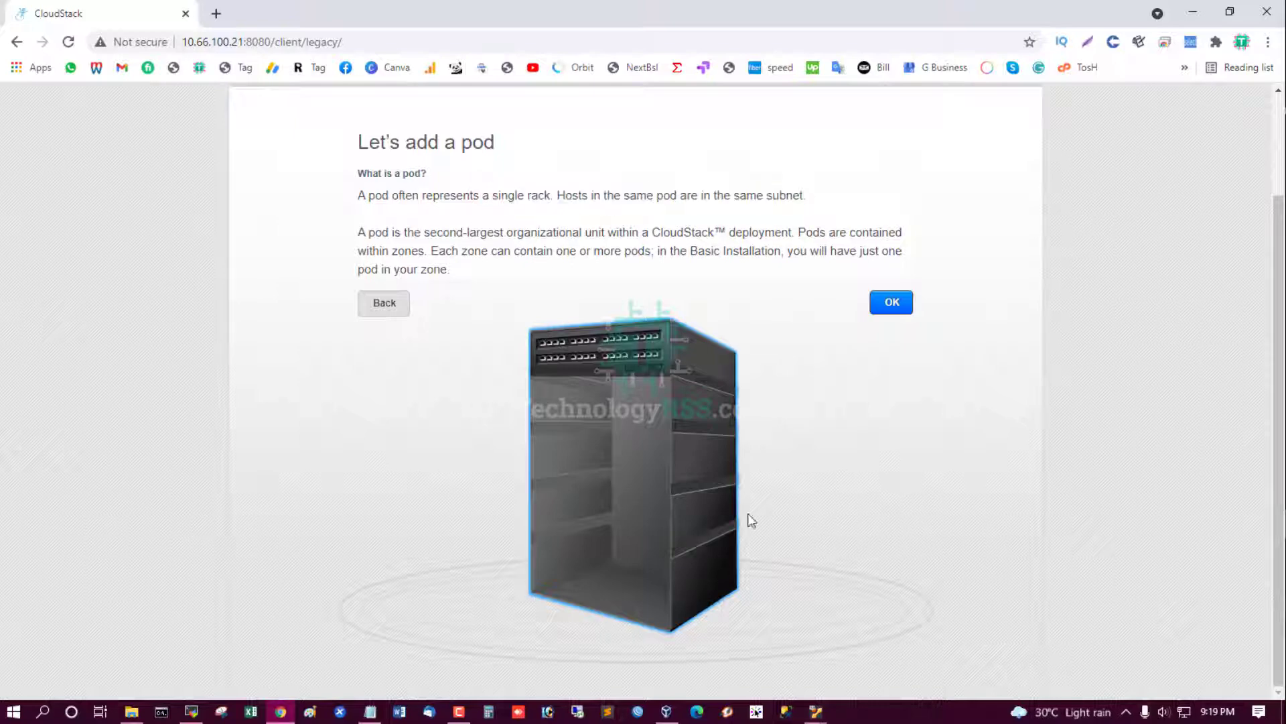
- Start adding a pod named cloud-pod and set its gateway to 10.66.100.10 from the POD IP notes in Notepad
left_click(888, 305)
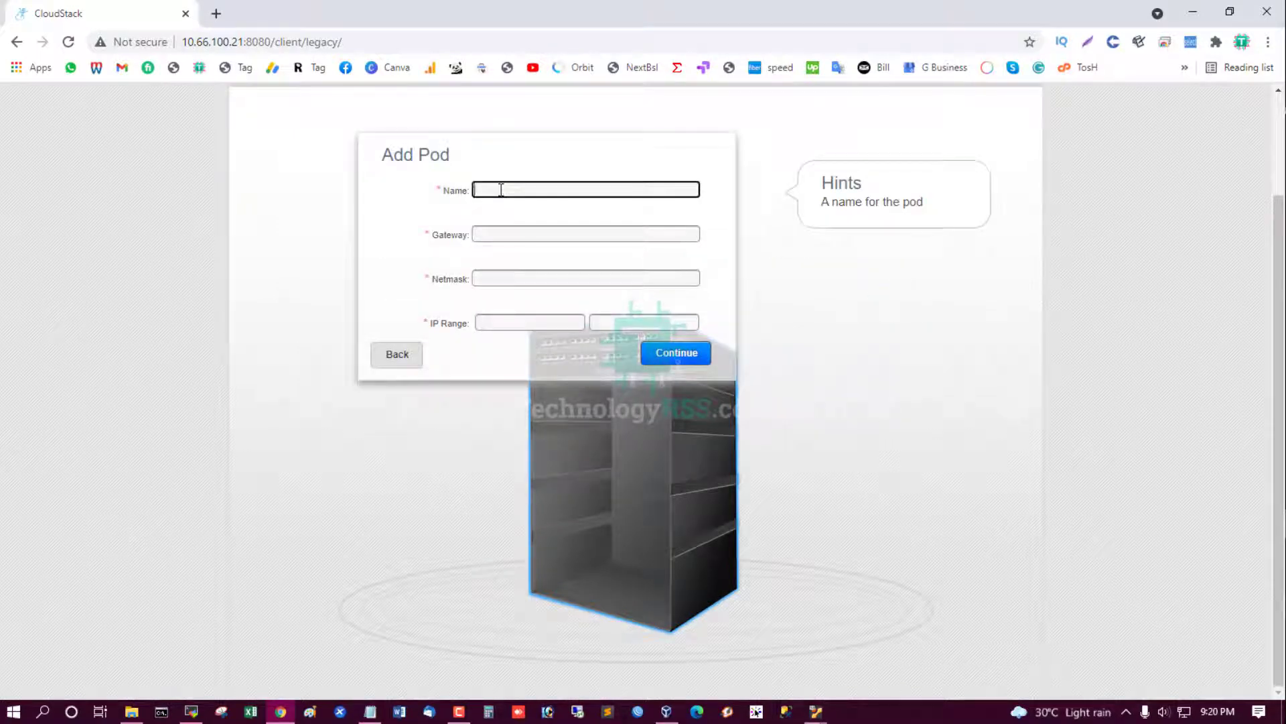
type("cloud-pod")
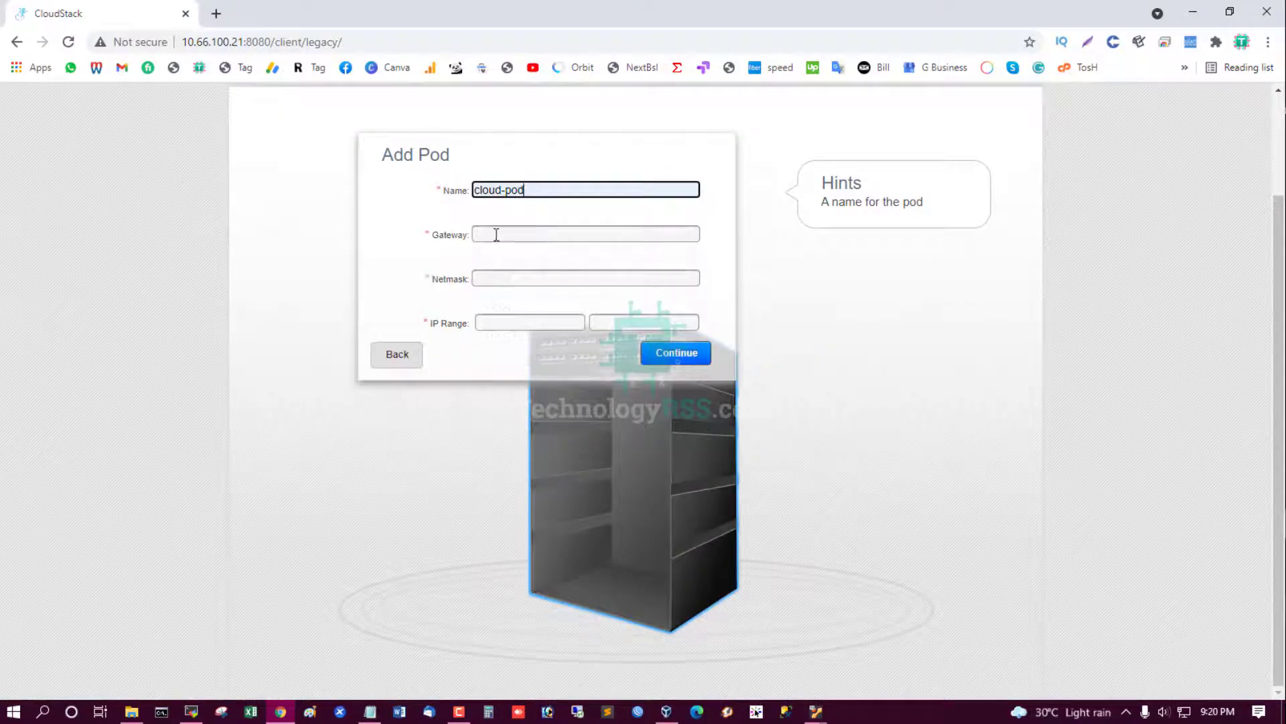
key("alt+Tab")
left_click_drag(351, 396, 260, 387)
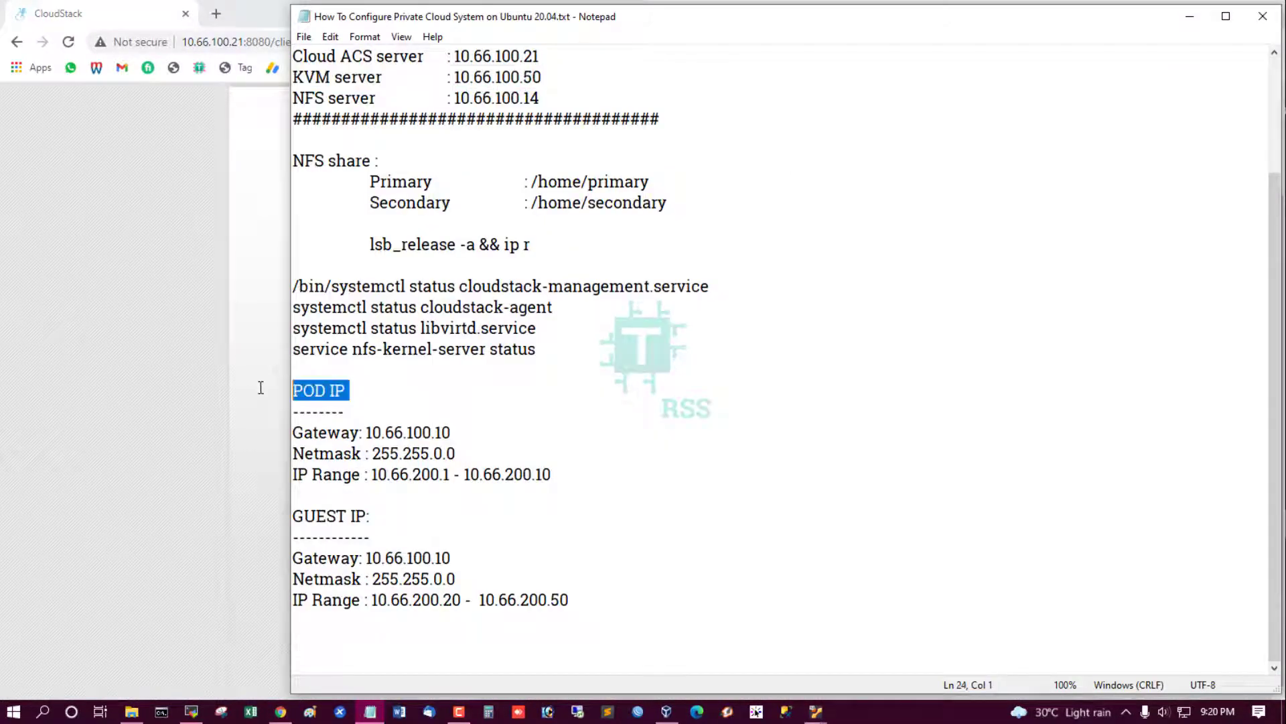
left_click_drag(472, 435, 230, 432)
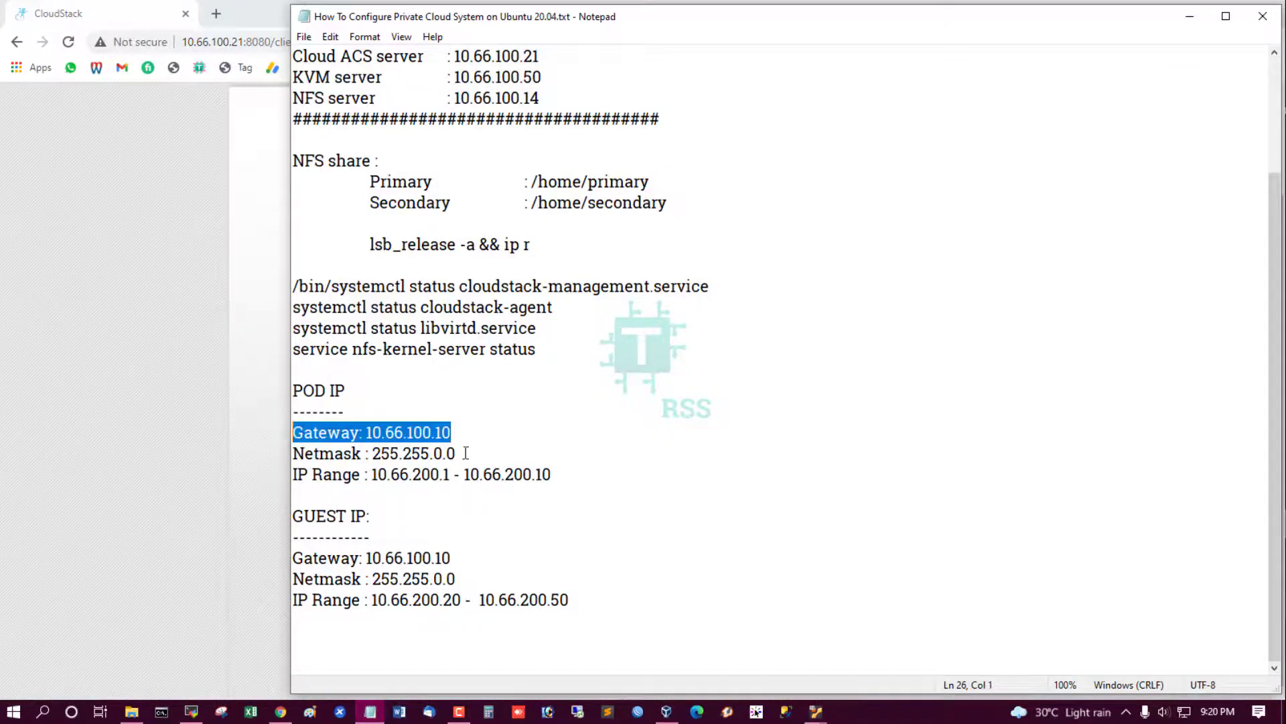
left_click_drag(466, 453, 235, 453)
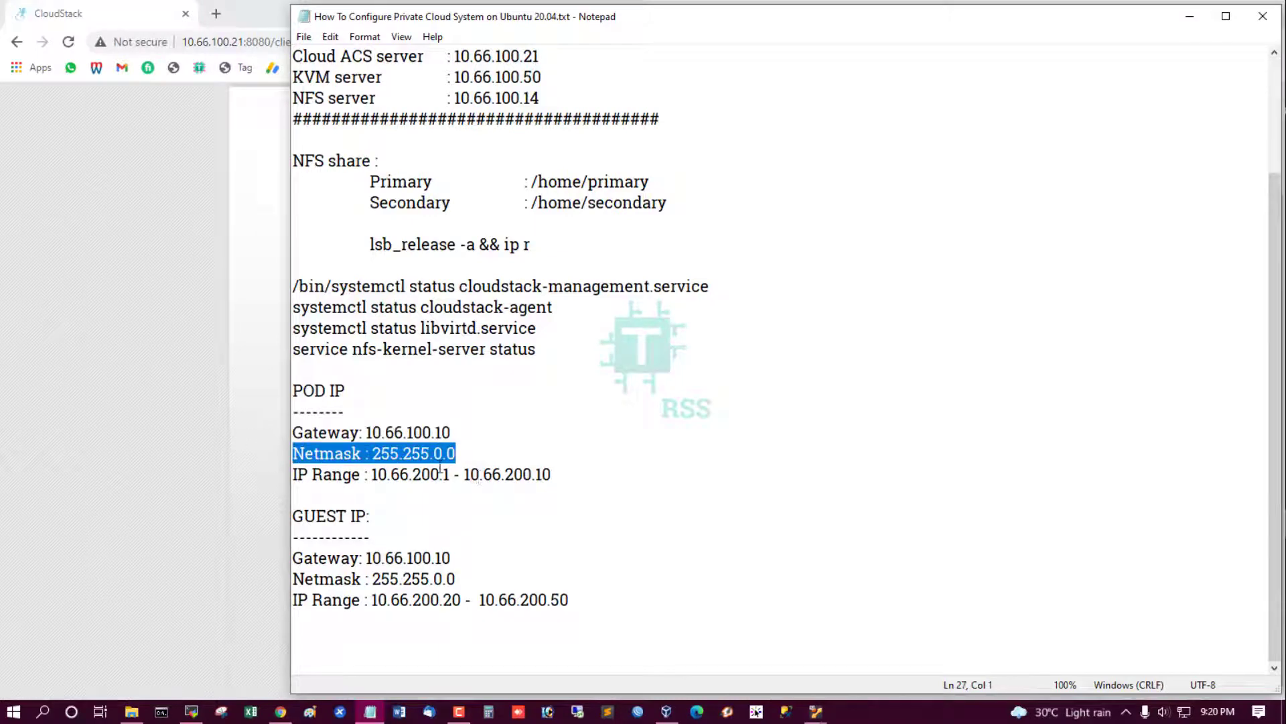
left_click_drag(356, 473, 643, 485)
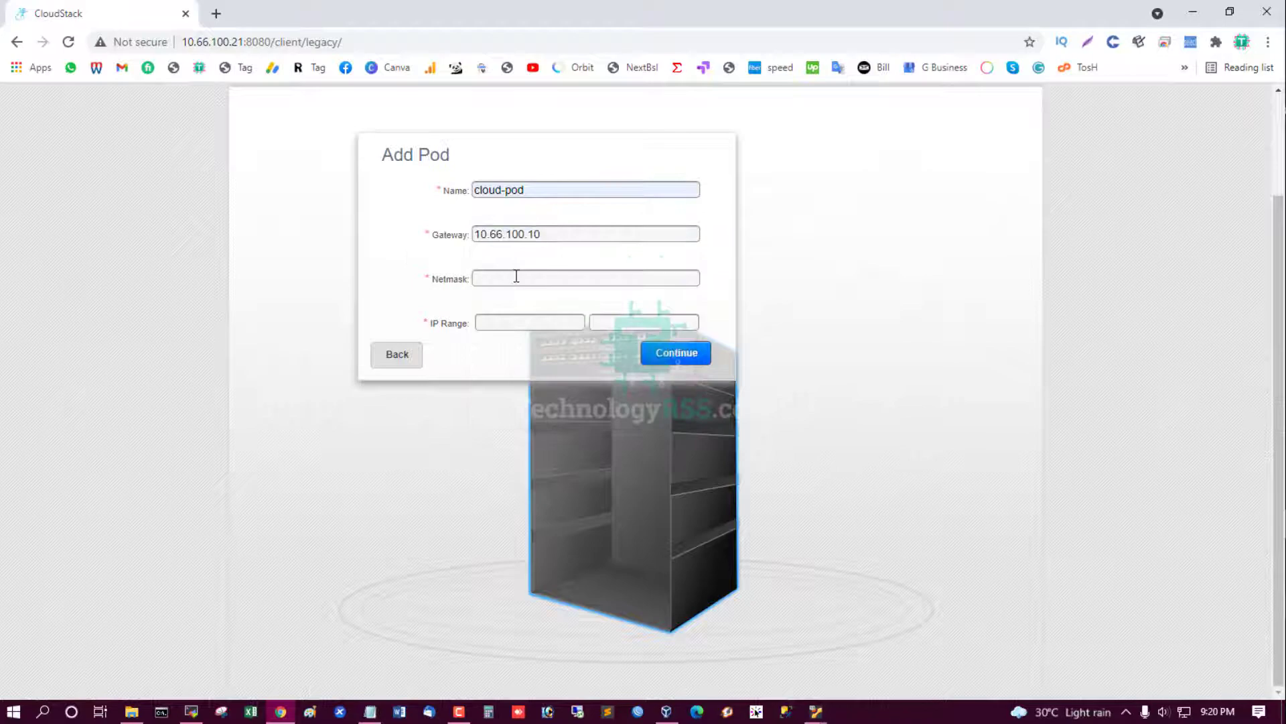
- Set the pod's netmask to 255.255.0.0 and its IP range to 10.66.200.1 to 10.66.200.10, and continue to the guest network
left_click(516, 276)
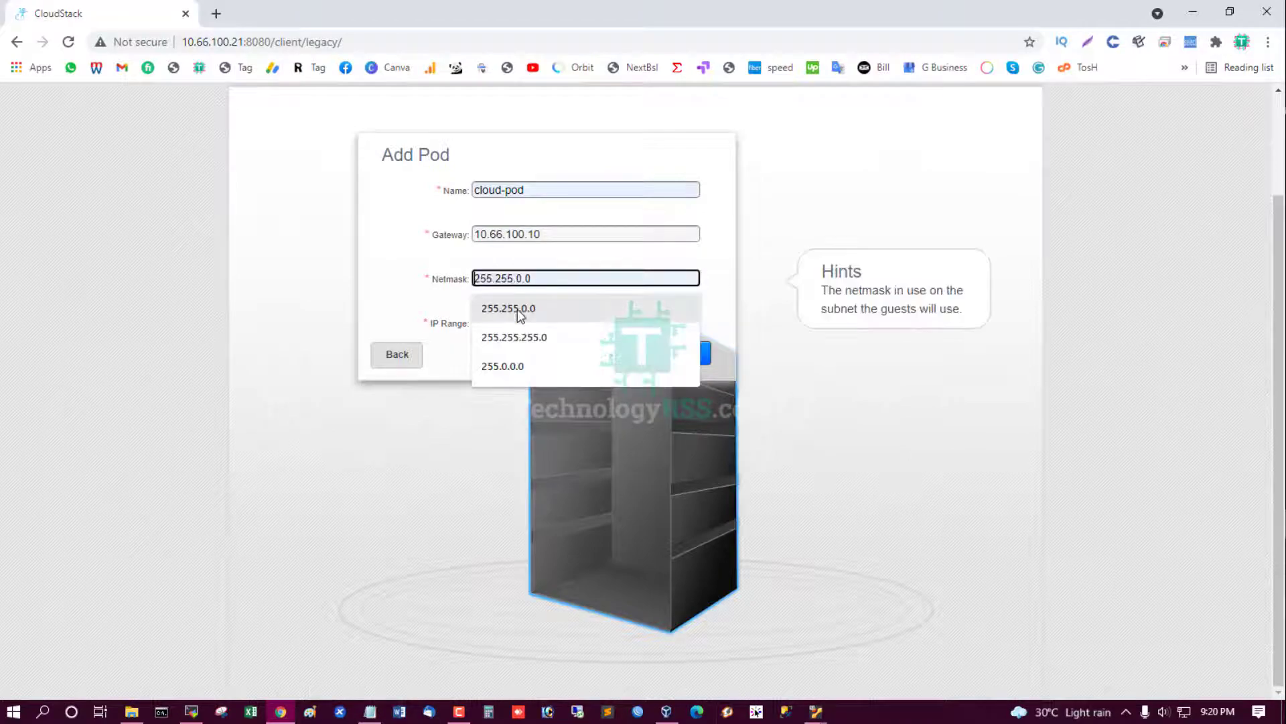
left_click(489, 313)
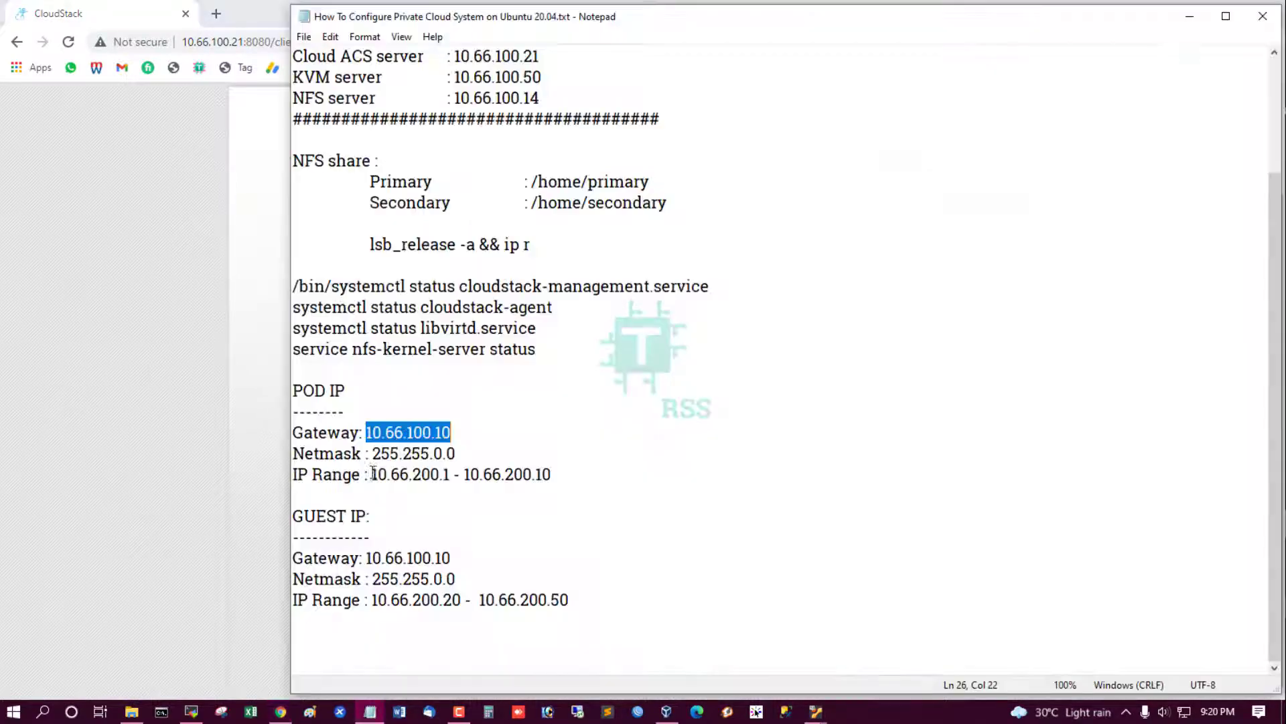
left_click_drag(372, 474, 450, 474)
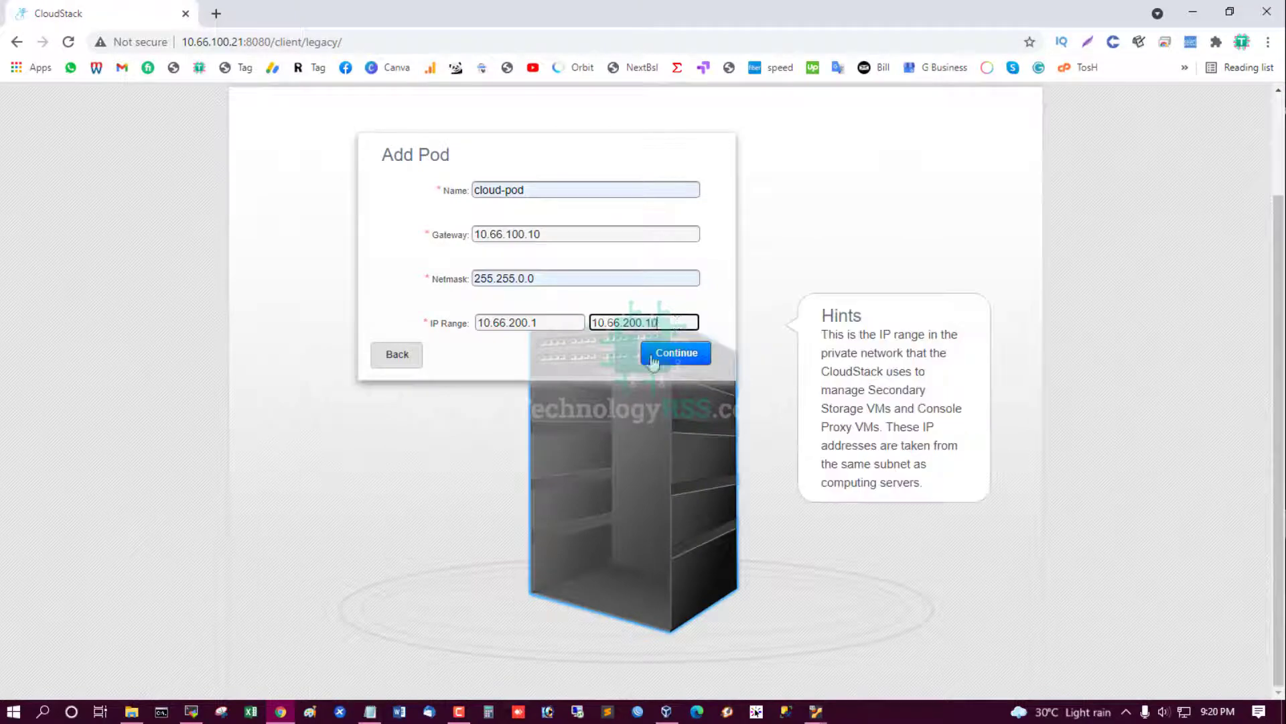
left_click(697, 358)
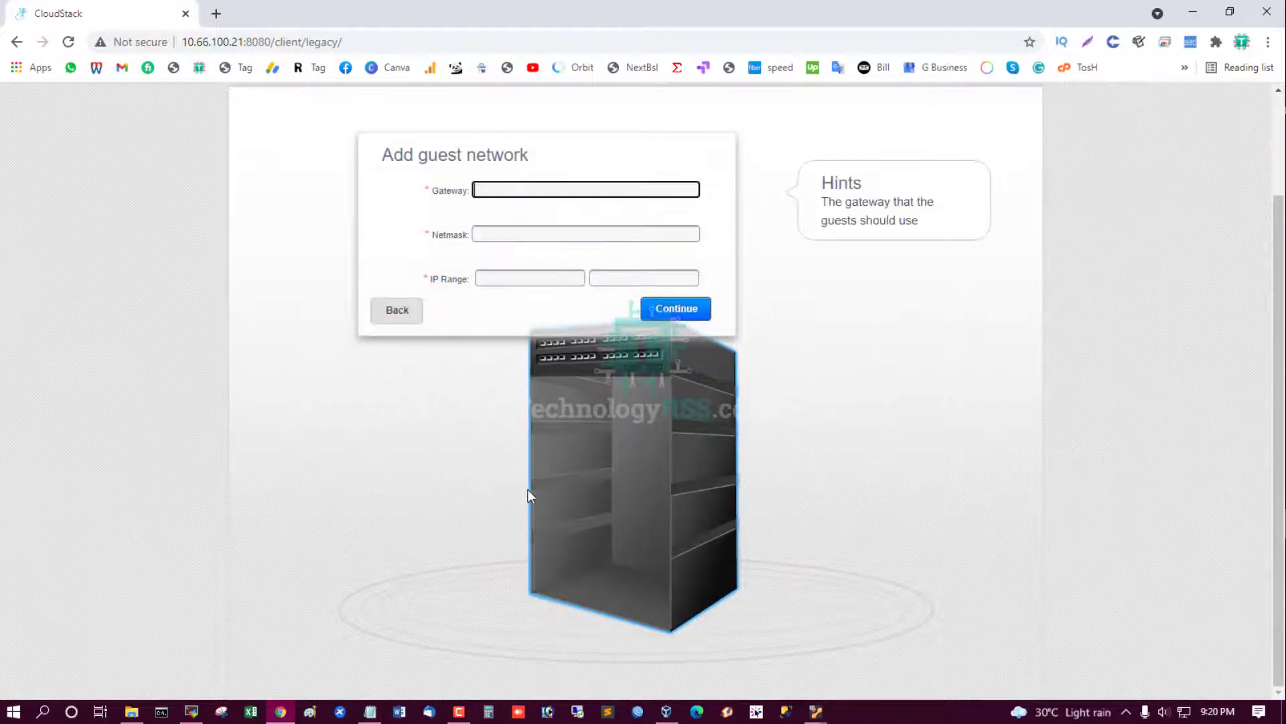
- Set the guest network's gateway to 10.66.100.10, copied from the GUEST IP notes in Notepad, and its netmask to 255.255.0.0
left_click(370, 712)
left_click_drag(370, 516, 292, 516)
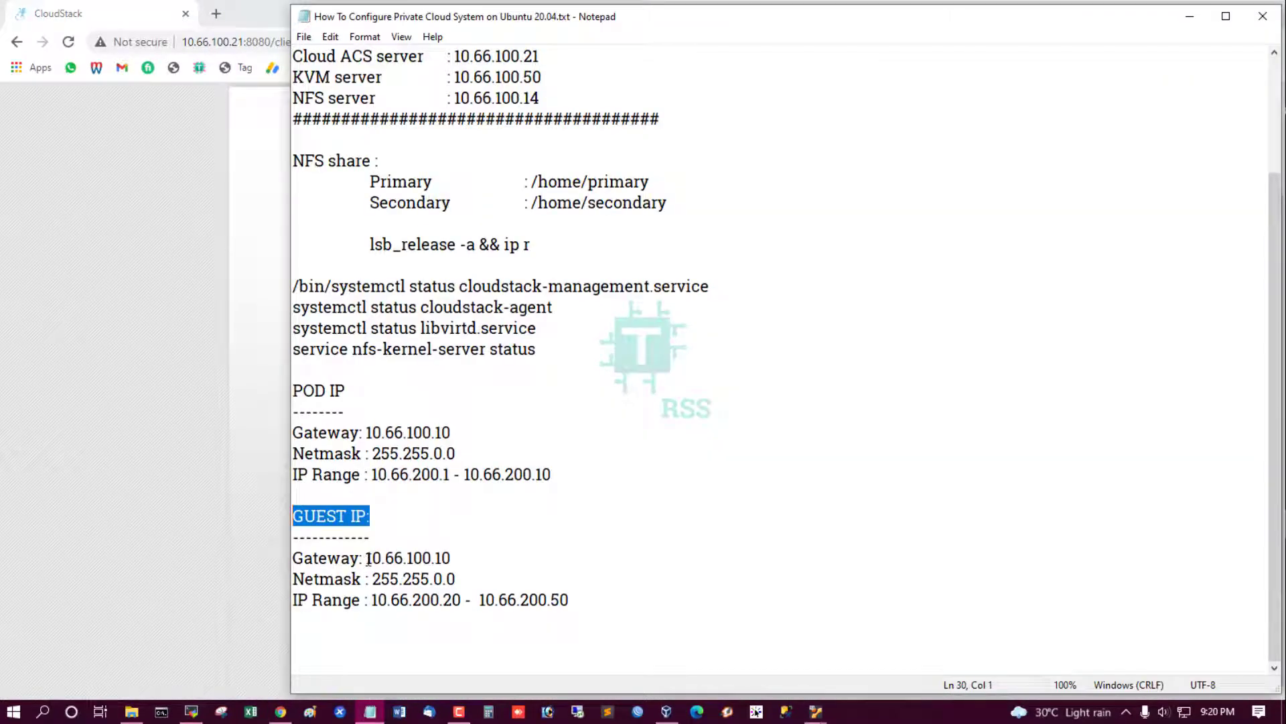
left_click_drag(366, 558, 524, 559)
key("ctrl+c")
key("alt+Tab")
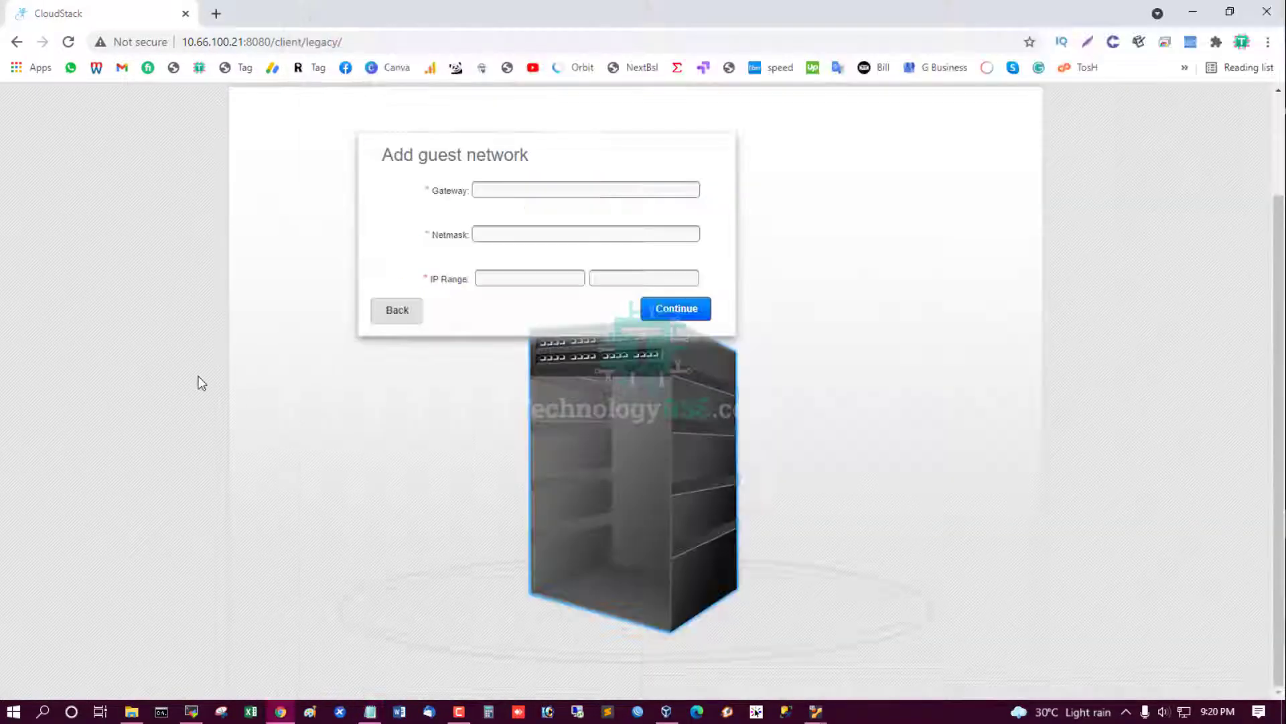
key("ctrl+v")
key("Tab")
type("255.255.0.0")
- Copy the guest IP range 10.66.200.20 to 10.66.200.50 from the Notepad notes into the guest network form and submit it
key("alt+Tab")
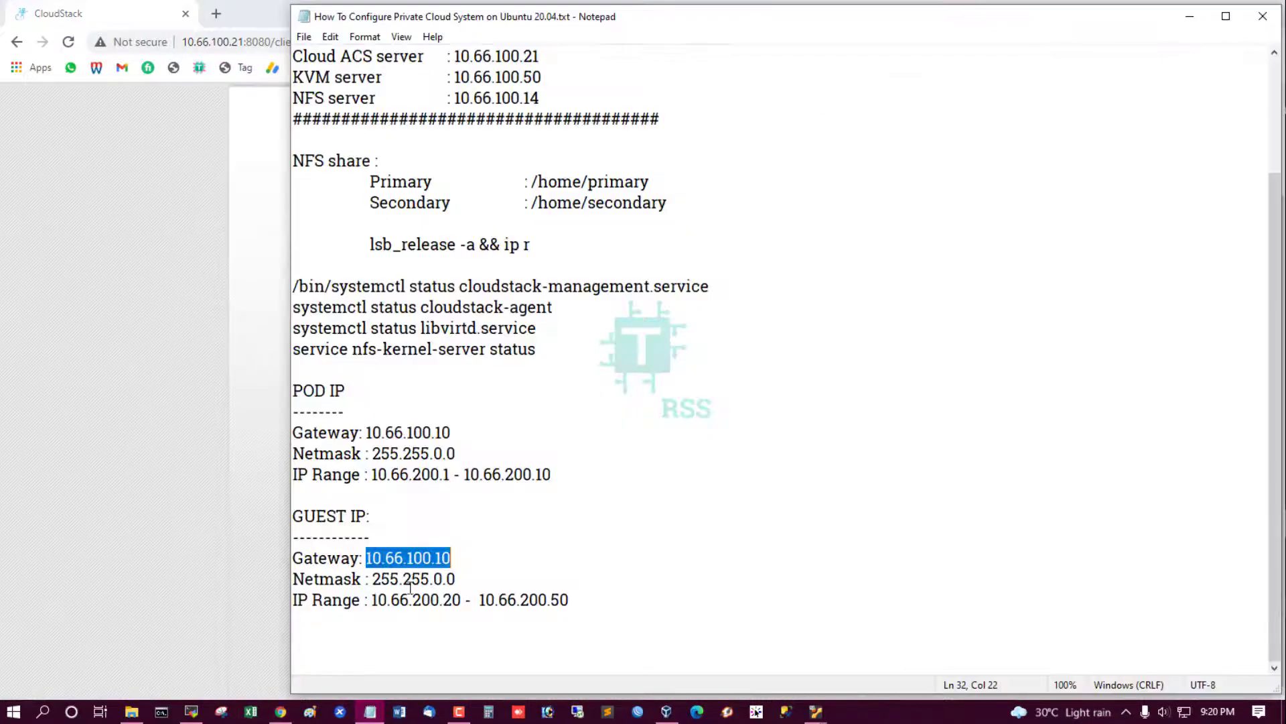
left_click_drag(373, 600, 463, 600)
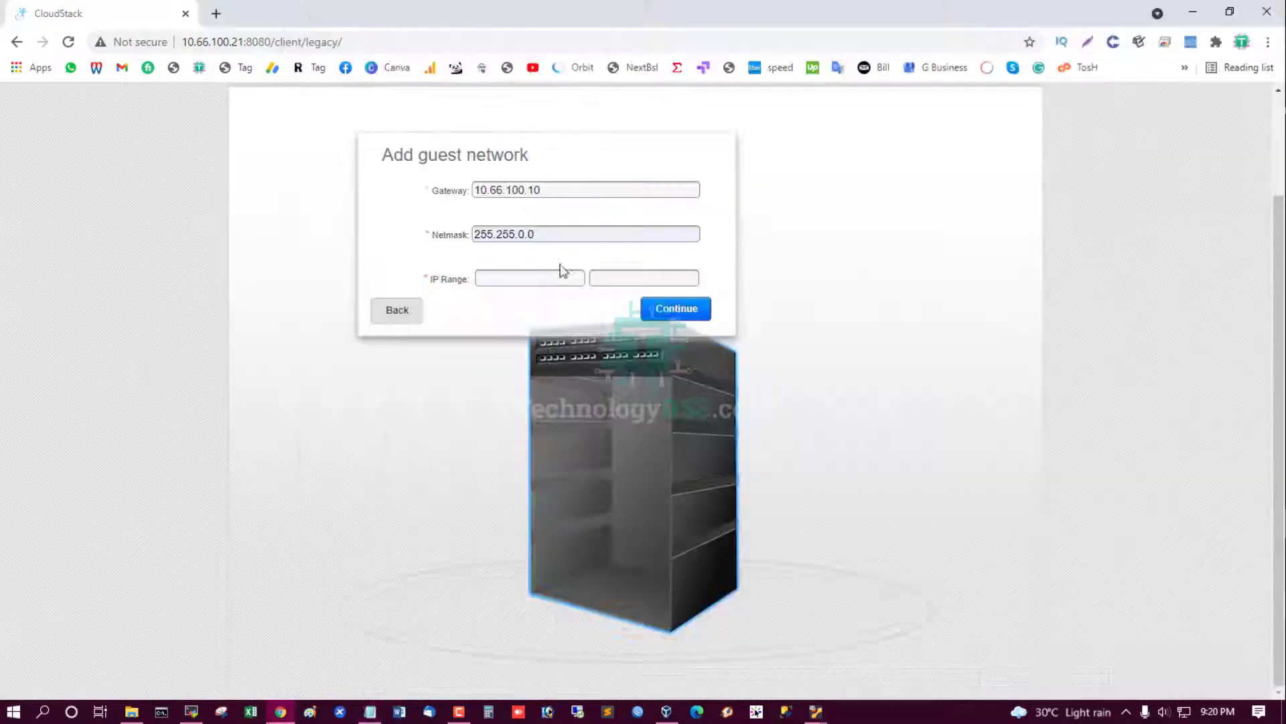
key("ctrl+c")
key("alt+Tab")
left_click(535, 273)
key("ctrl+v")
key("Tab")
key("ctrl+v")
key("Return")
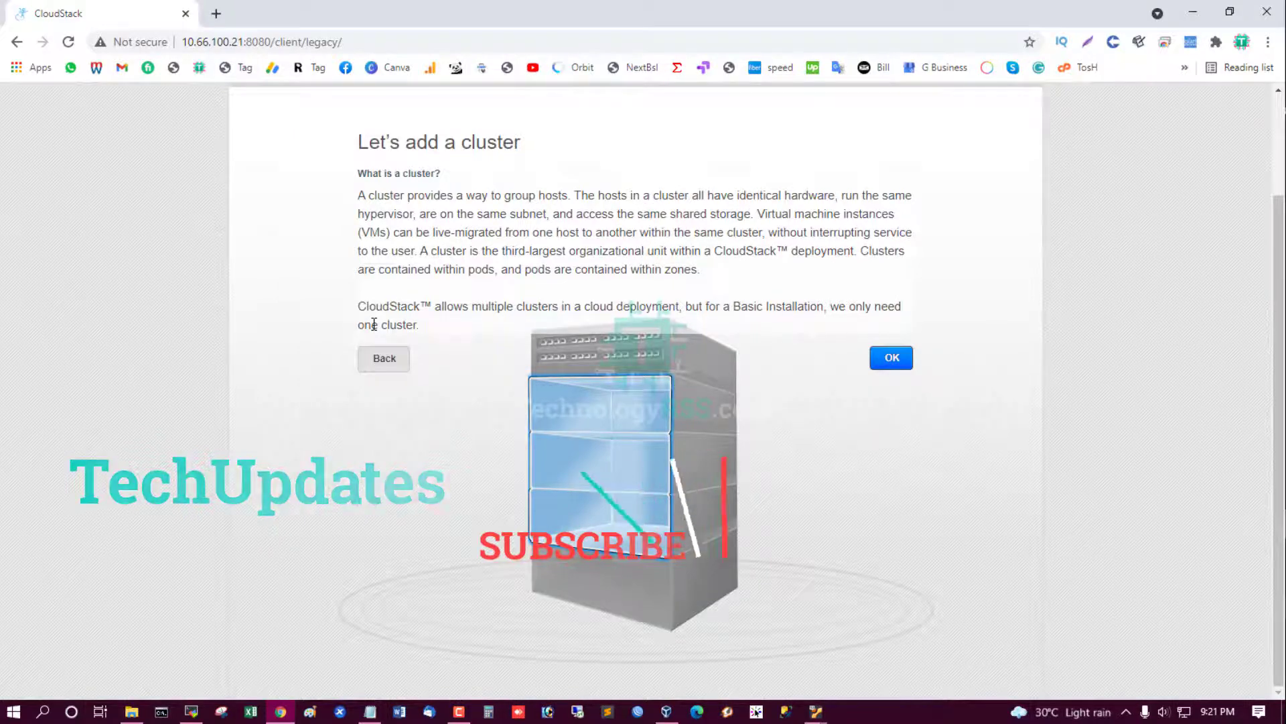
- Add a cluster named cloud with KVM as its hypervisor and continue to the host setup
left_click_drag(374, 325, 435, 325)
left_click(891, 358)
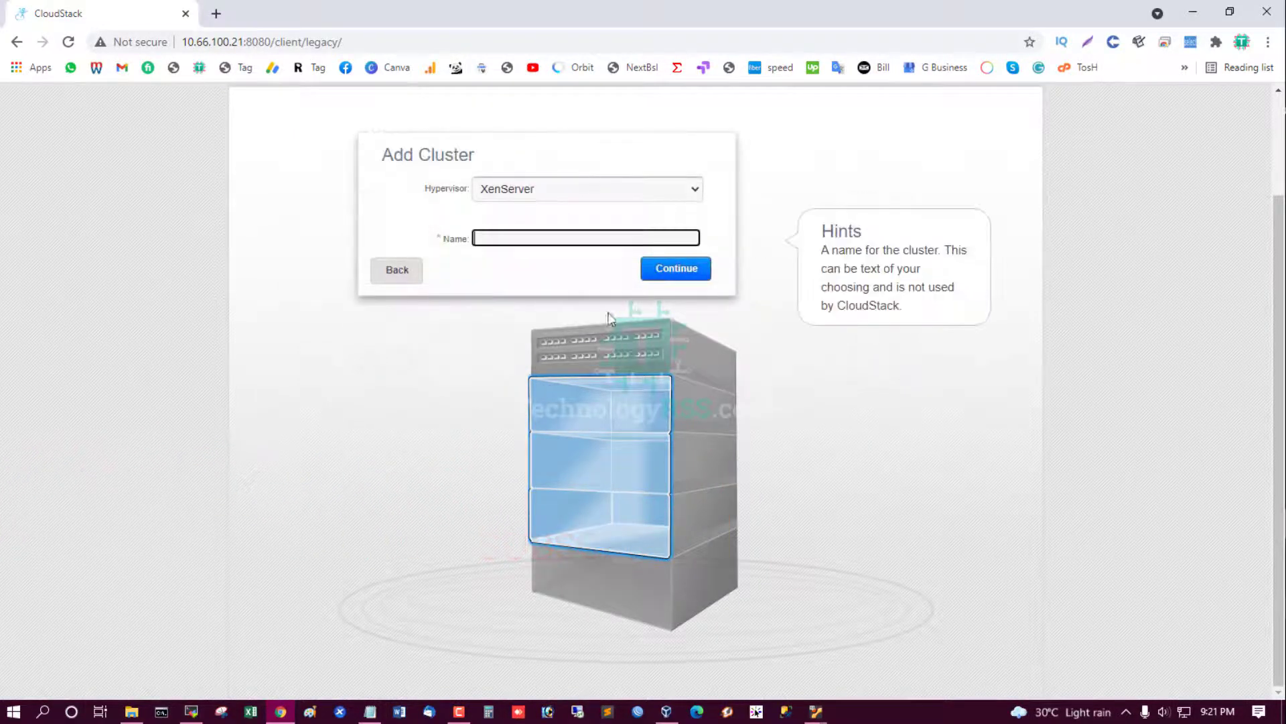
left_click(574, 185)
left_click(516, 223)
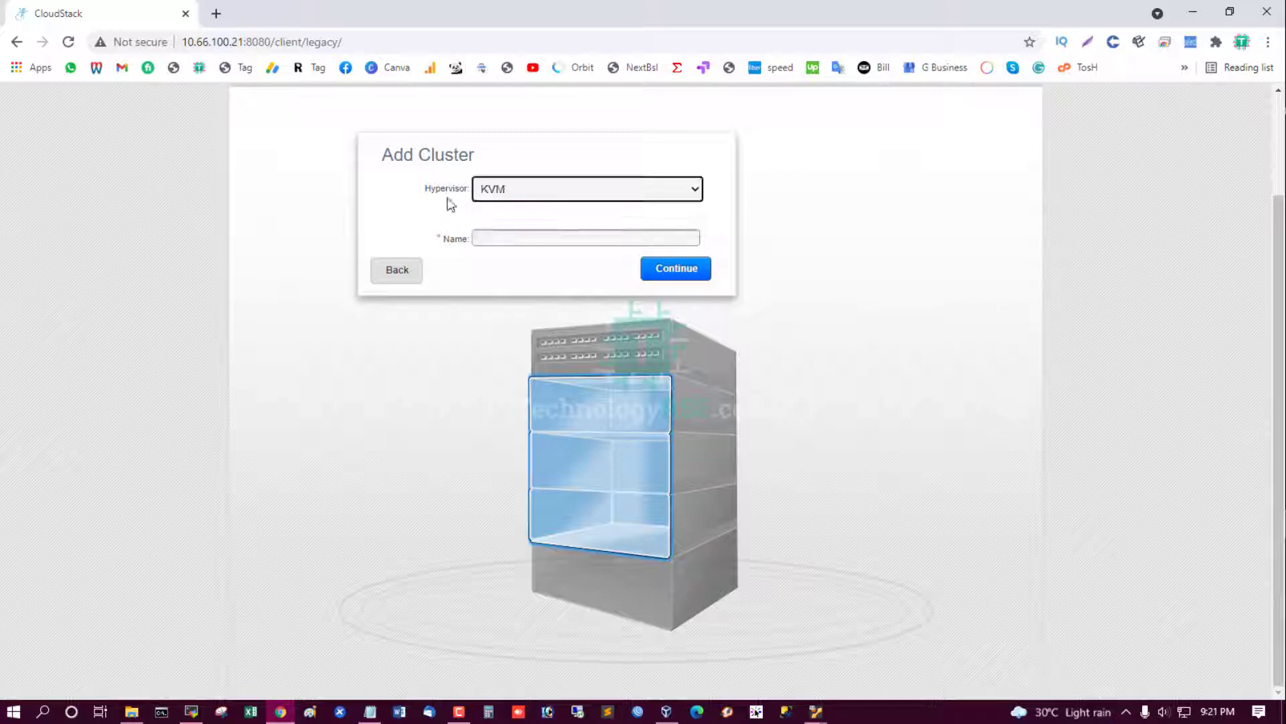
left_click(528, 192)
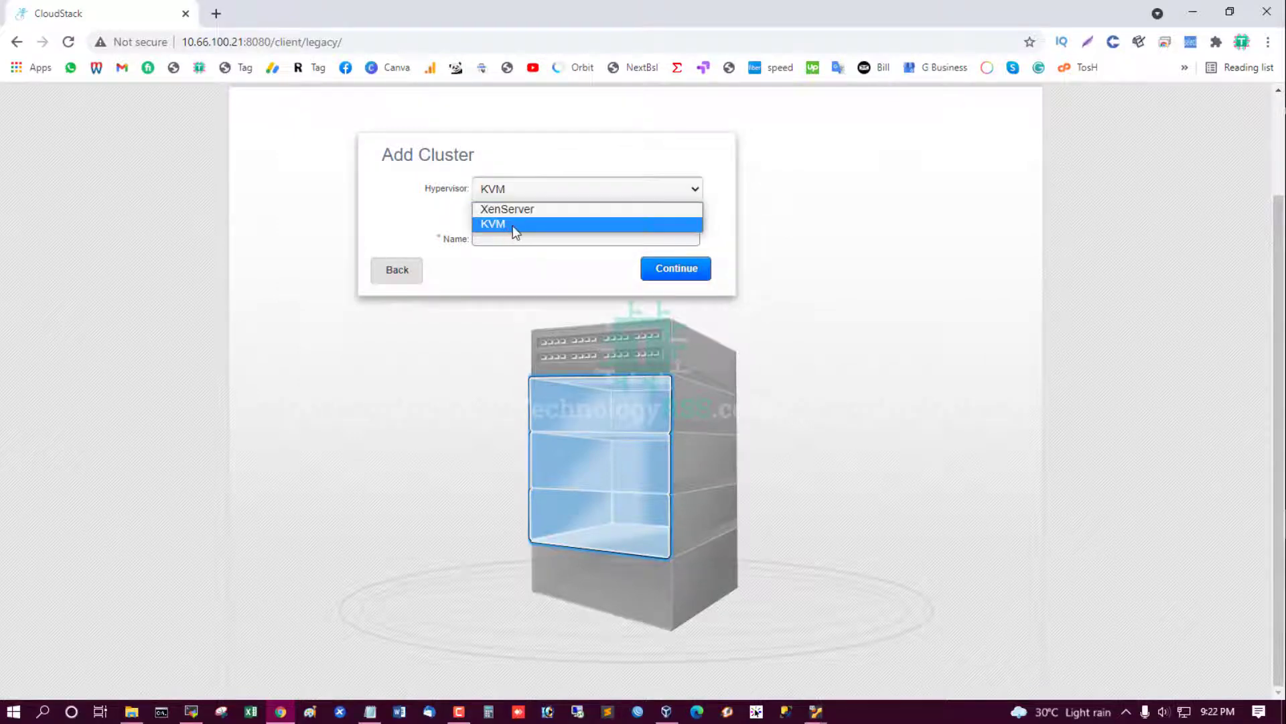
left_click(516, 228)
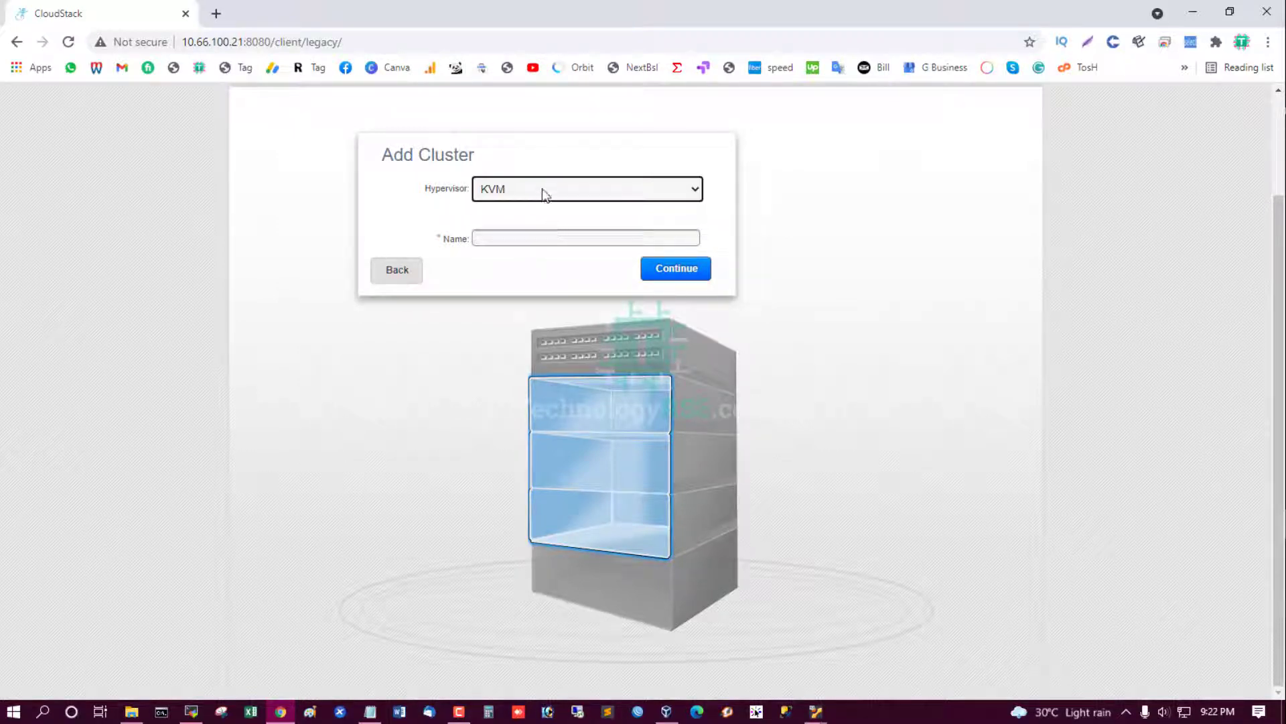
left_click(495, 240)
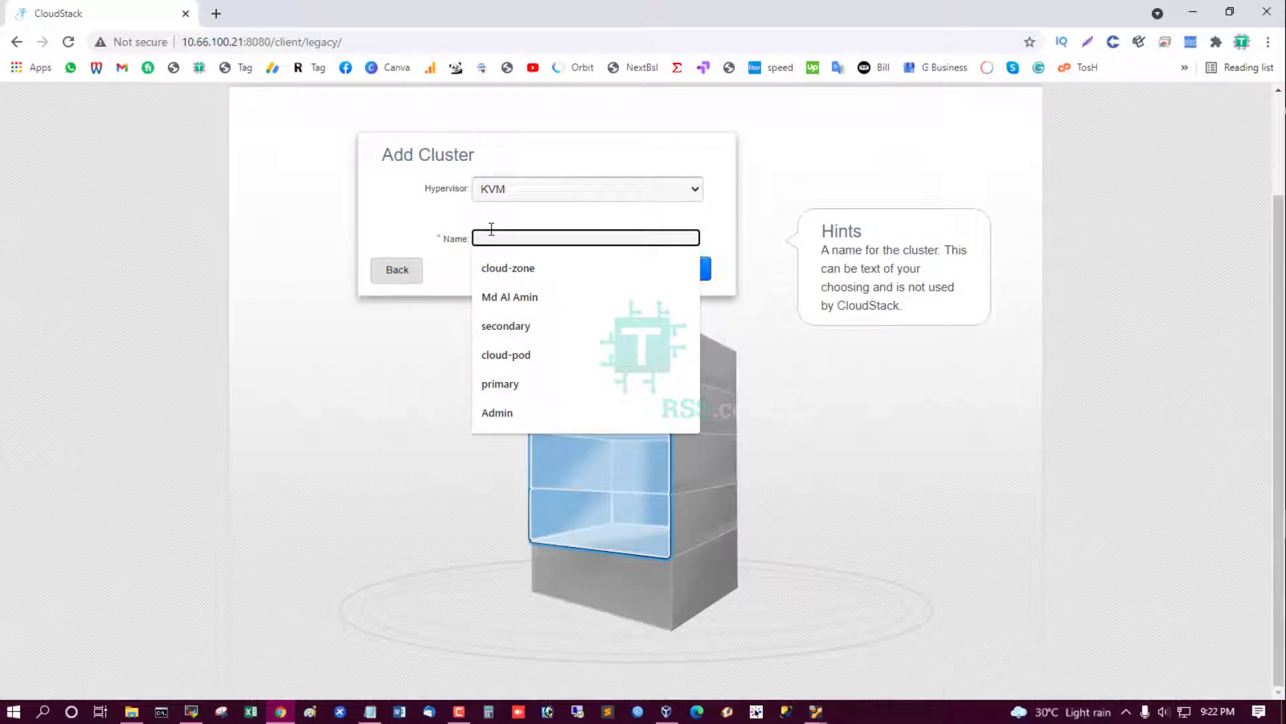
type("cloud")
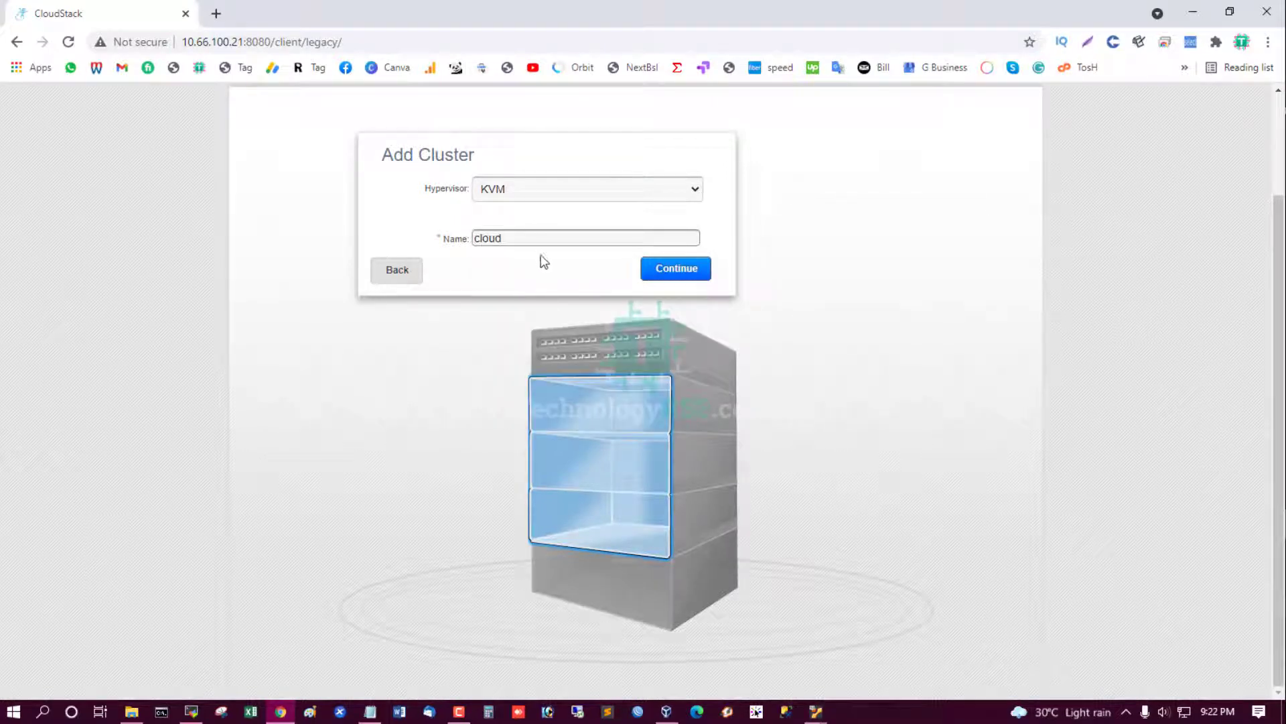
left_click(705, 272)
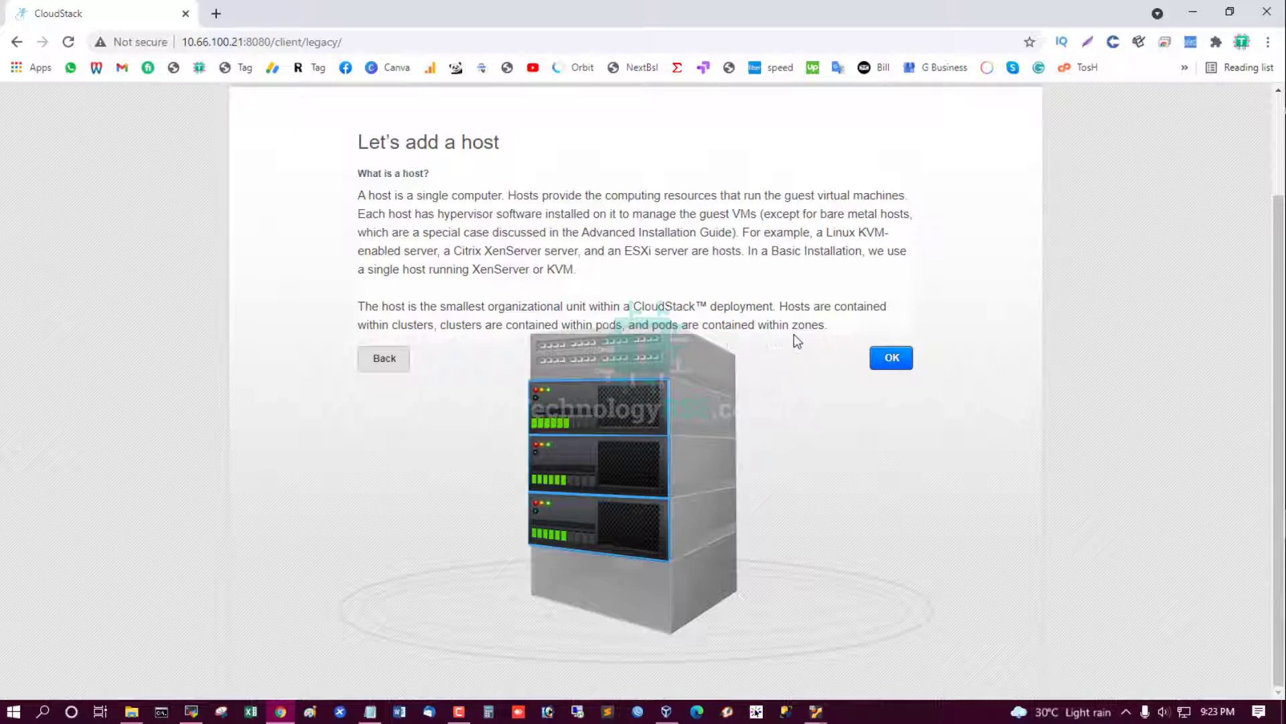
- Start adding a host and set its host name to the KVM server address 10.66.100.50, copied from the Notepad notes
left_click(892, 357)
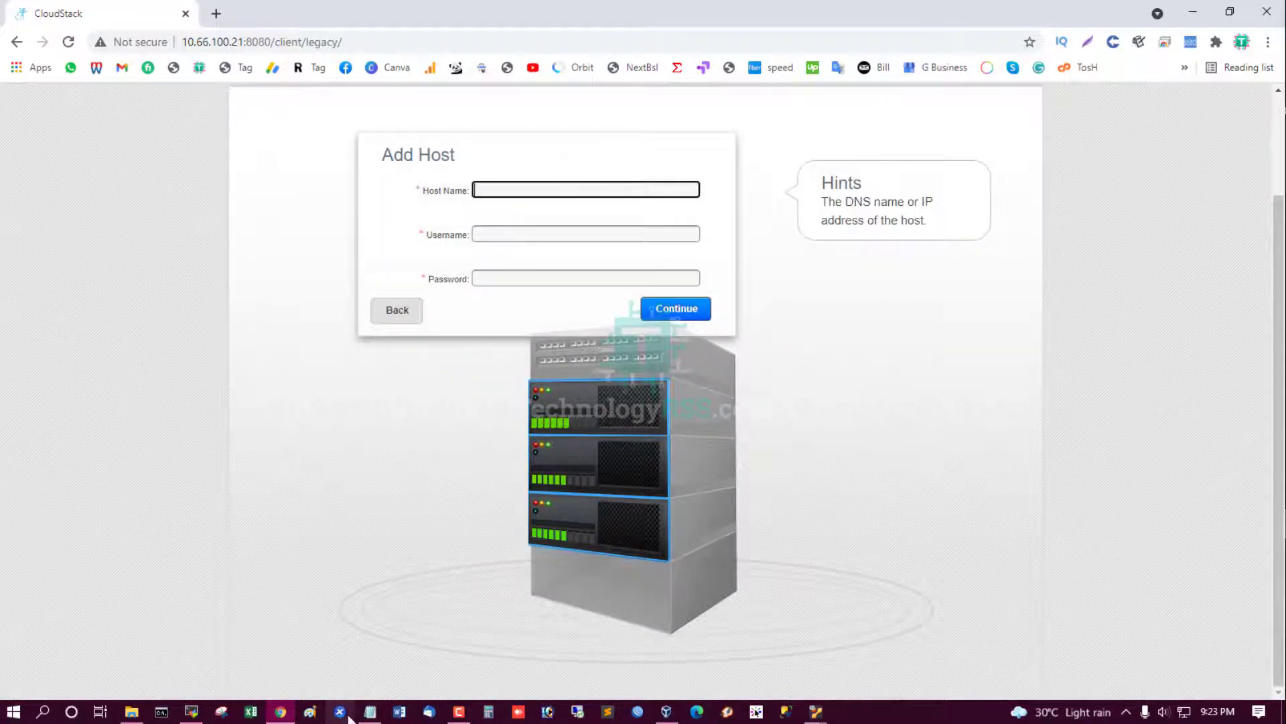
left_click(370, 711)
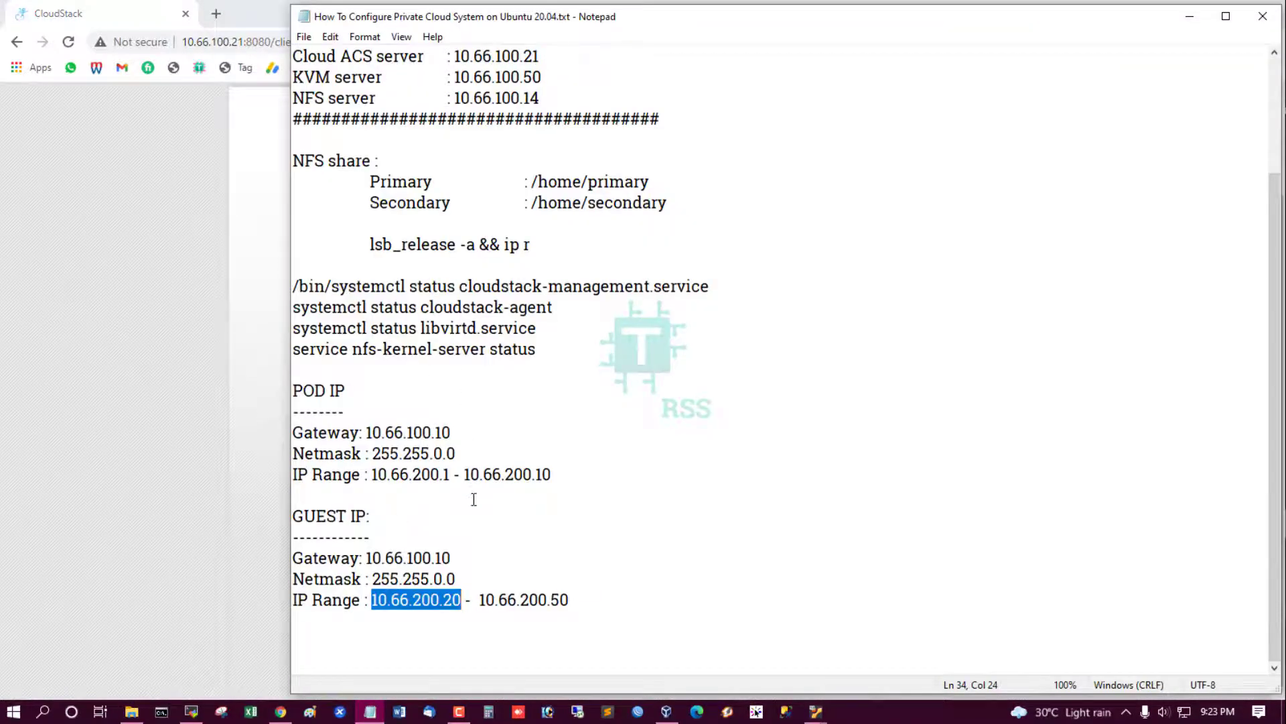
scroll(471, 473, "up", 3)
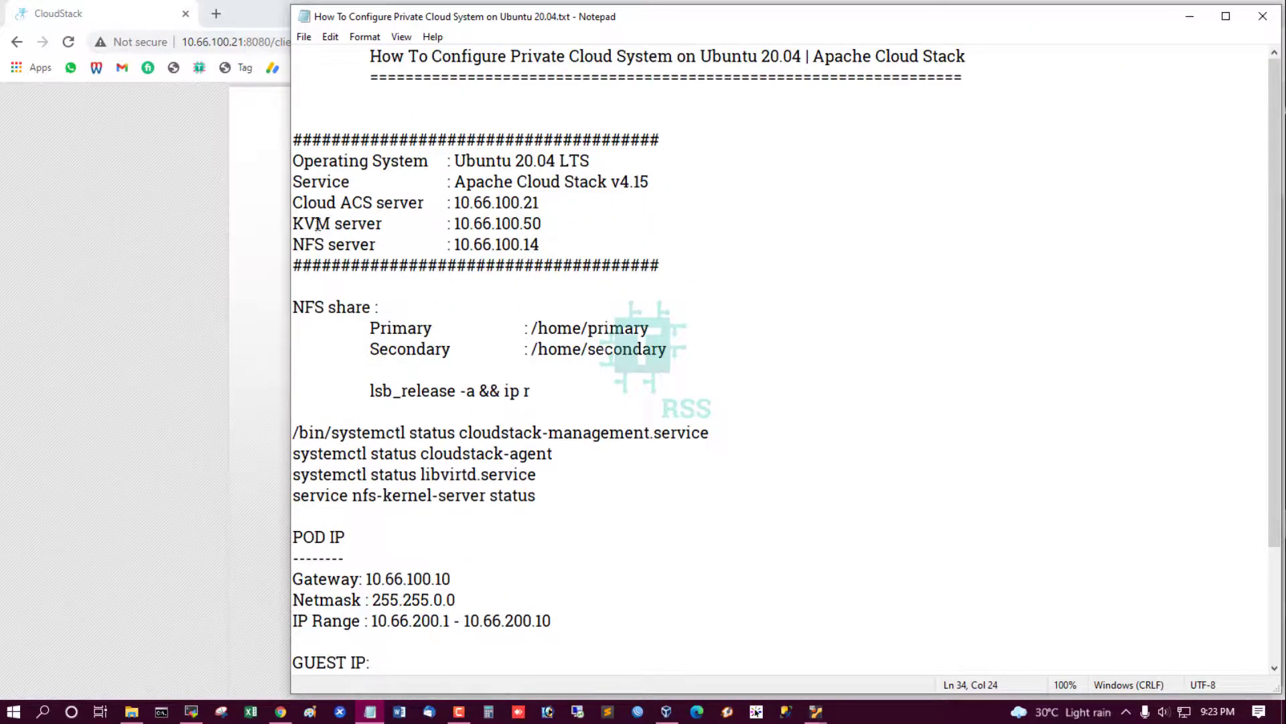
left_click_drag(318, 226, 543, 225)
left_click(458, 223)
left_click_drag(454, 224, 563, 221)
key("ctrl+c")
left_click(197, 258)
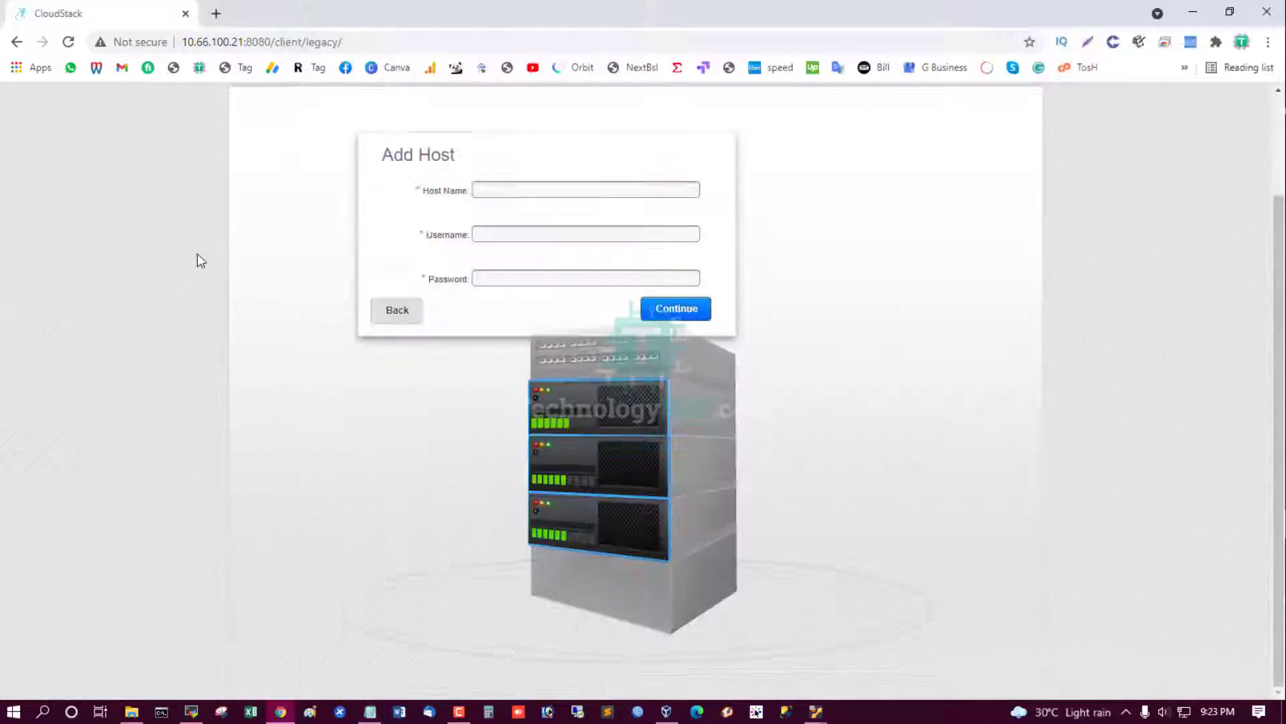
left_click(505, 191)
key("ctrl+v")
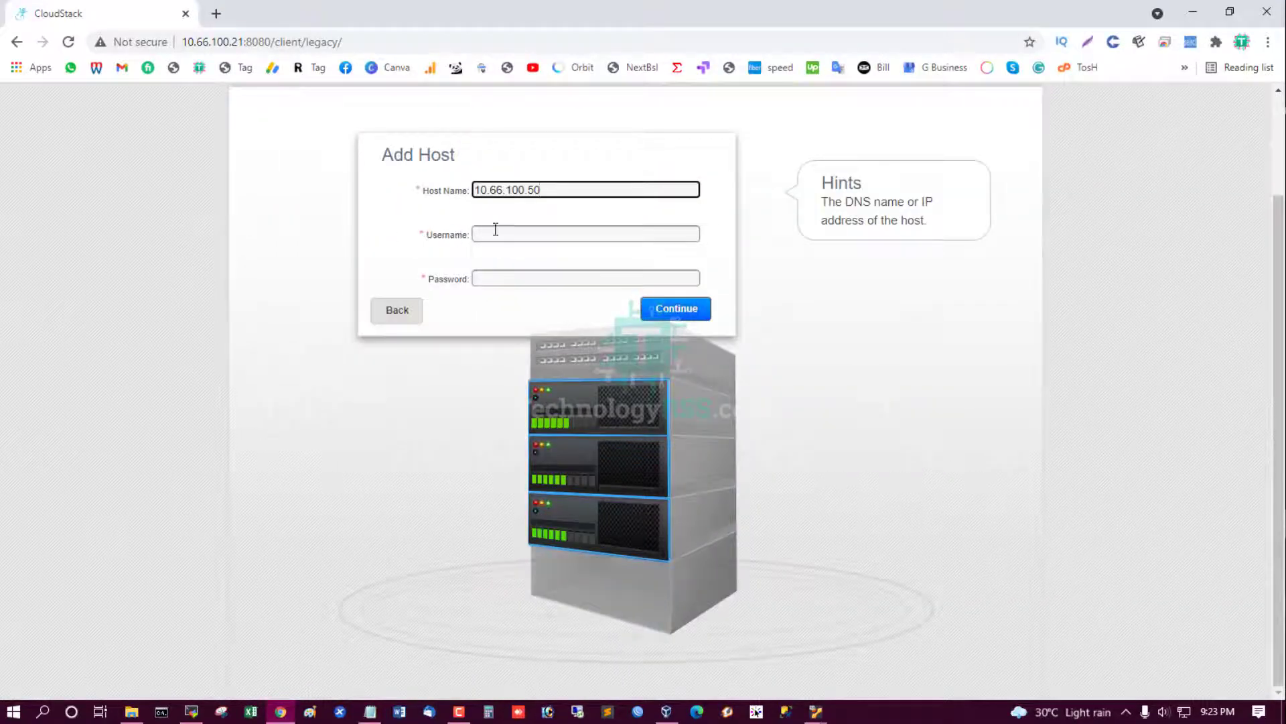
- Set the host's username to root, enter the host password, and continue to primary storage
left_click(496, 229)
left_click(490, 413)
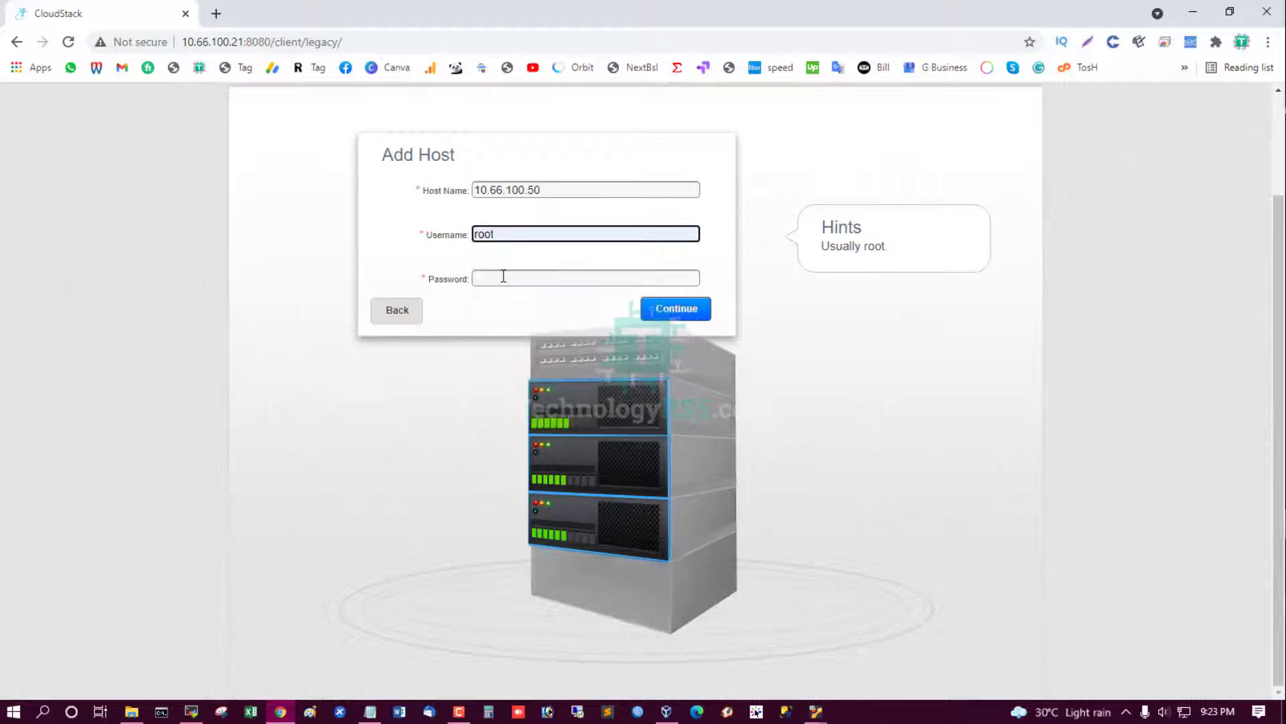
left_click(504, 276)
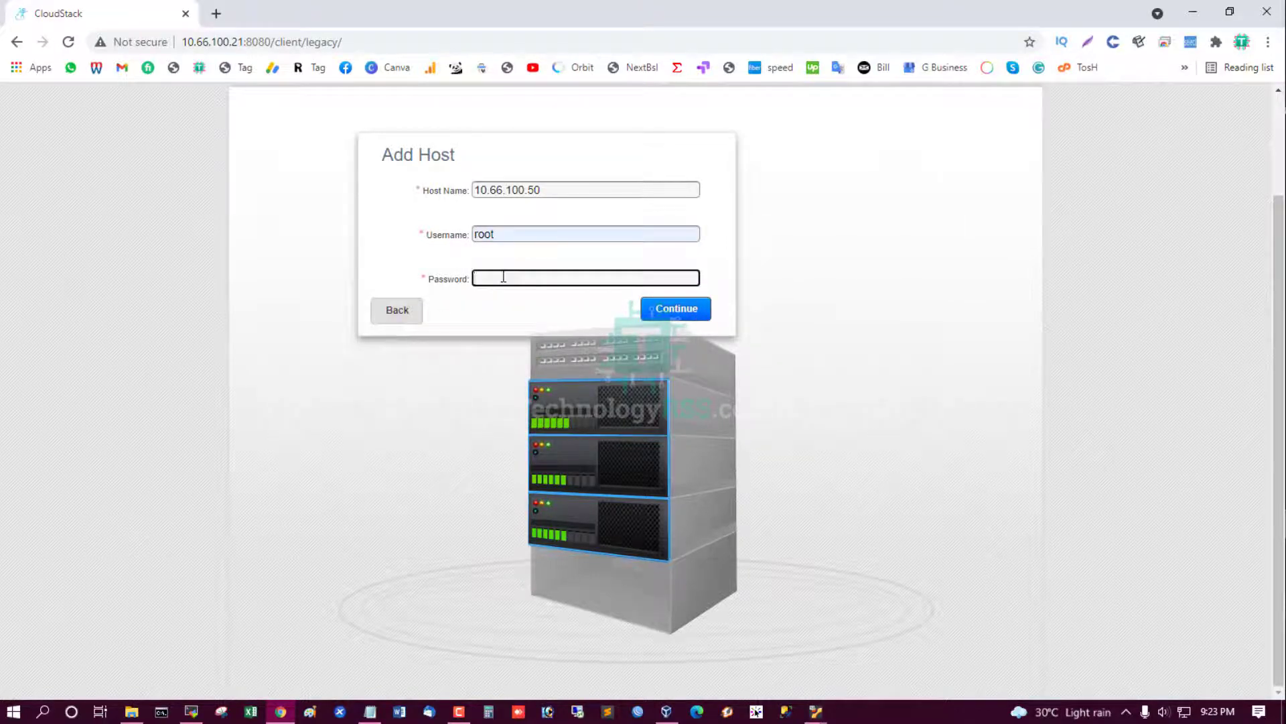
type("•••••••••")
left_click(688, 313)
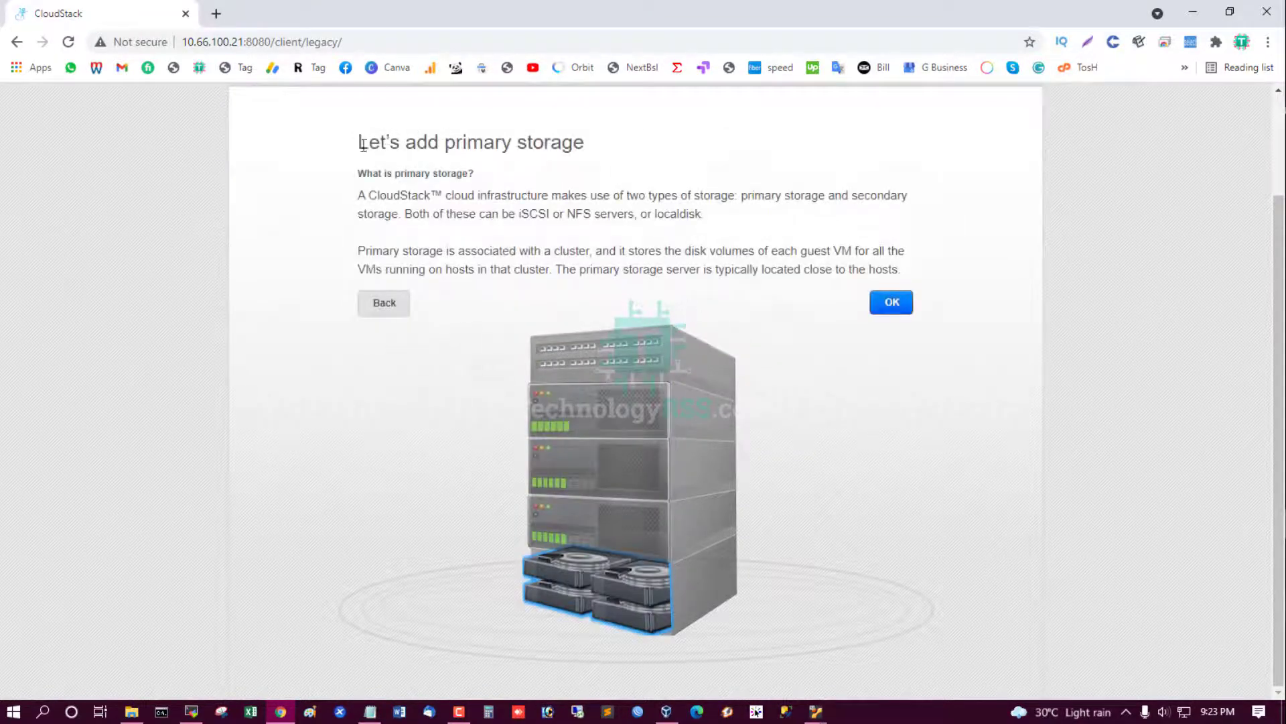
- Read the explanation of primary storage, including the supported storage types and how it relates to clusters and VMs
left_click_drag(360, 142, 640, 143)
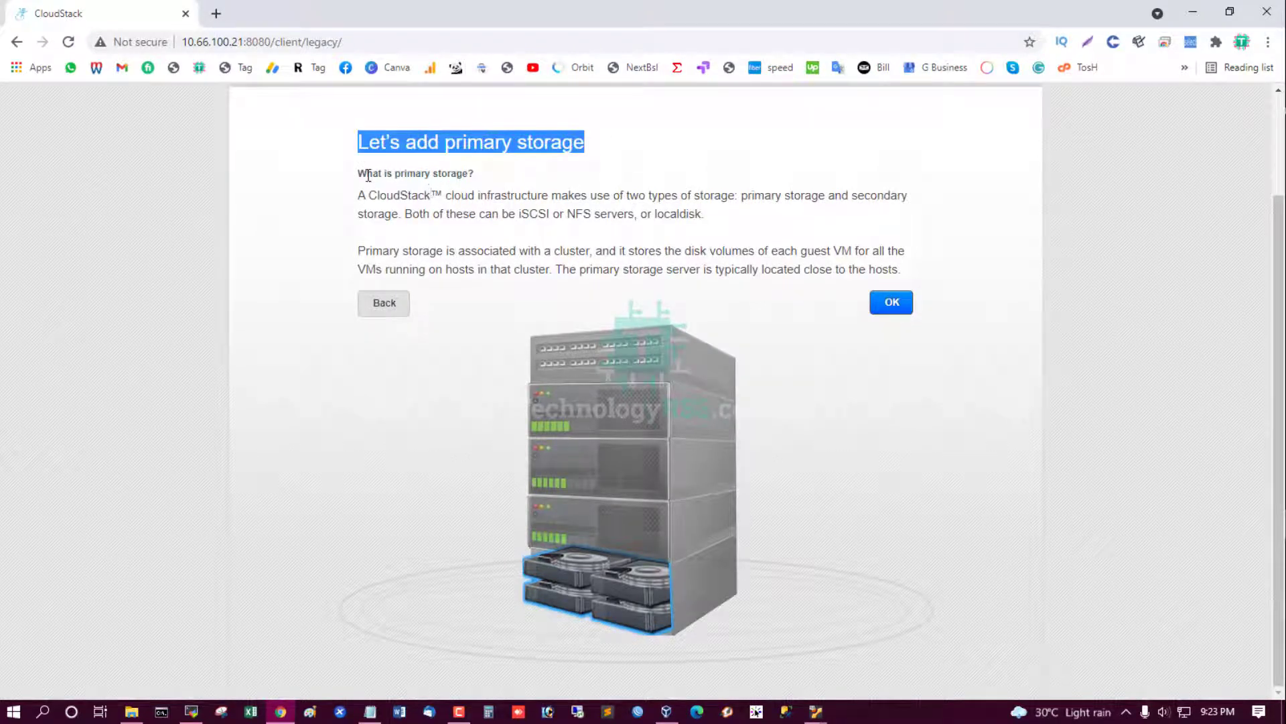
left_click_drag(367, 176, 520, 178)
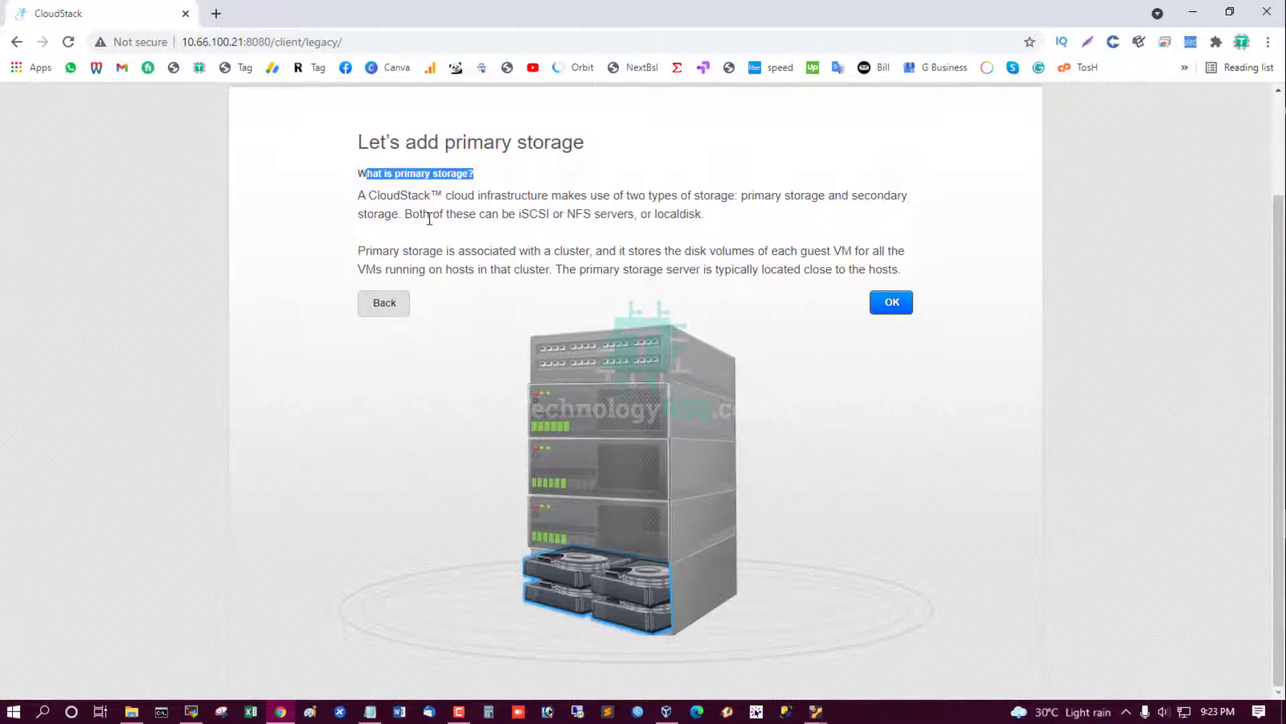
left_click_drag(412, 213, 488, 226)
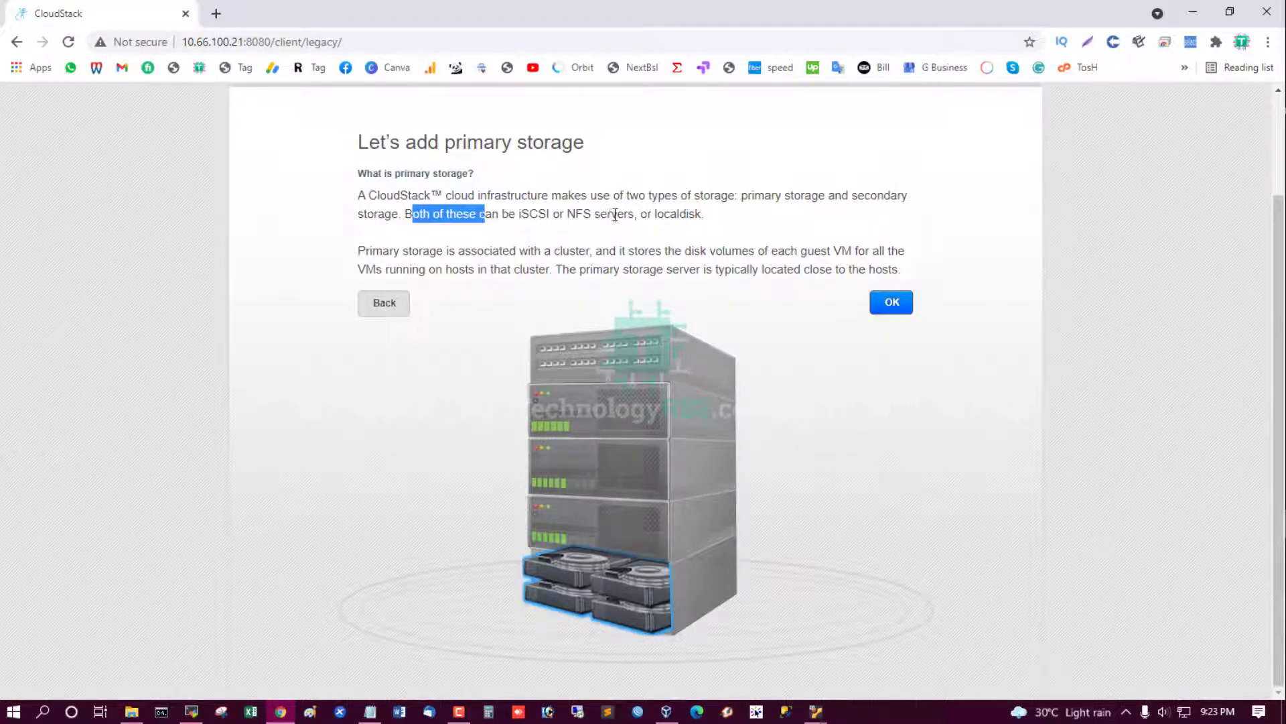
left_click_drag(623, 213, 677, 229)
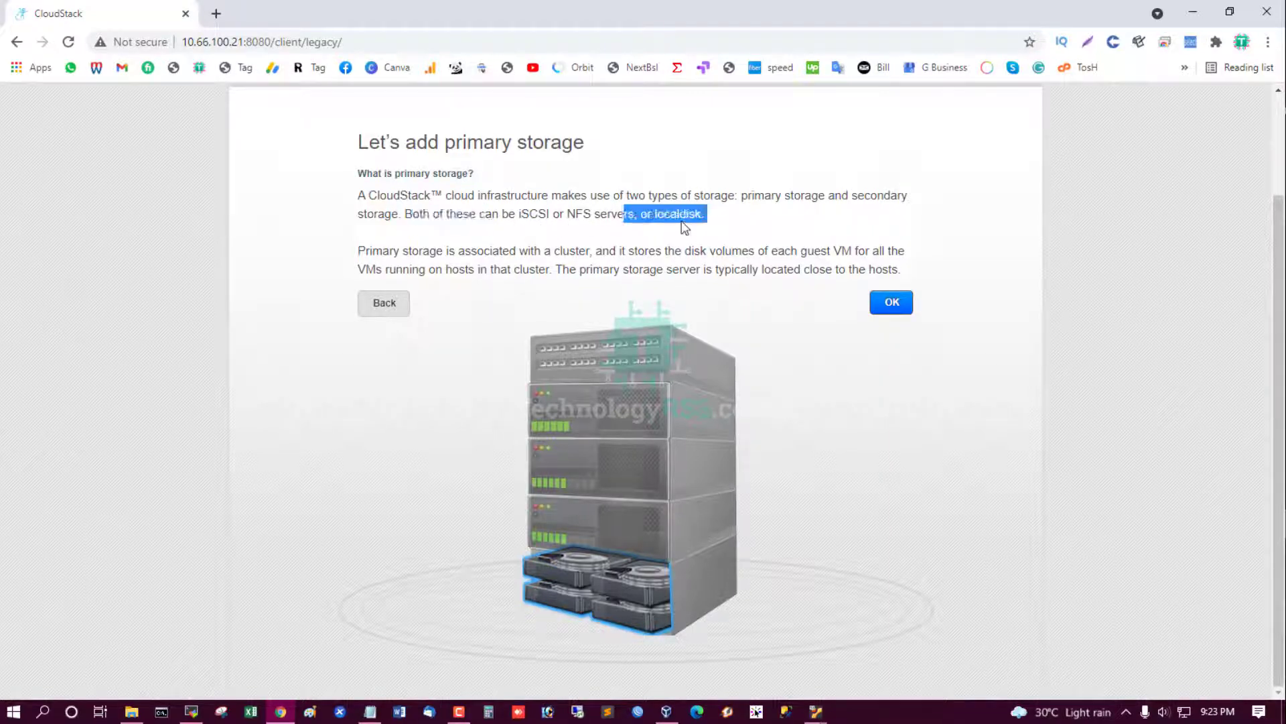
double_click(737, 222)
left_click_drag(568, 214, 630, 217)
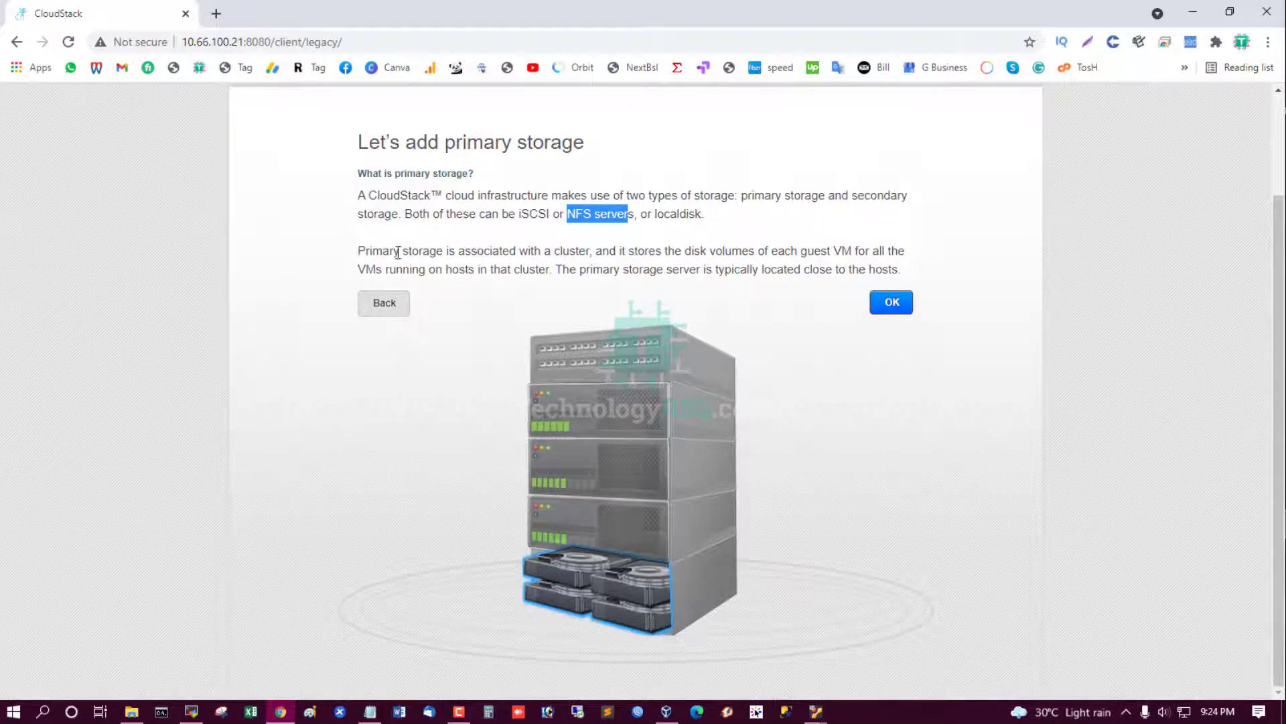
left_click_drag(357, 250, 520, 256)
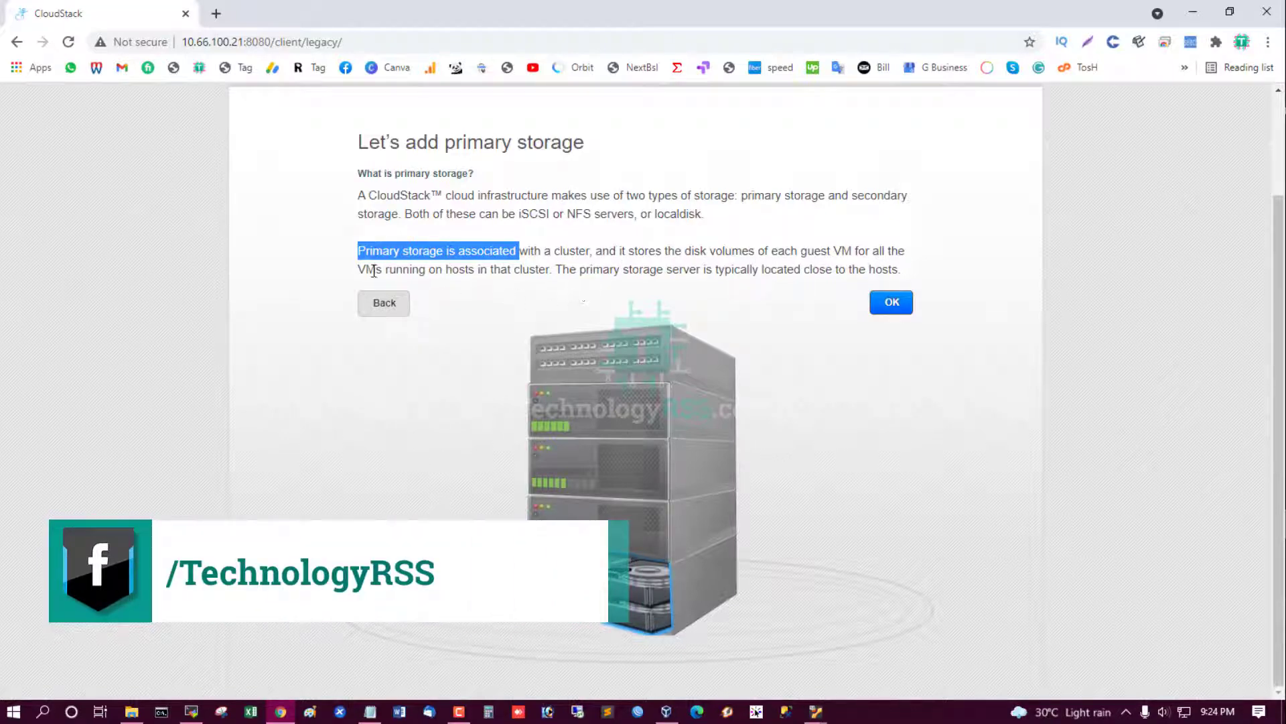
left_click_drag(374, 271, 412, 271)
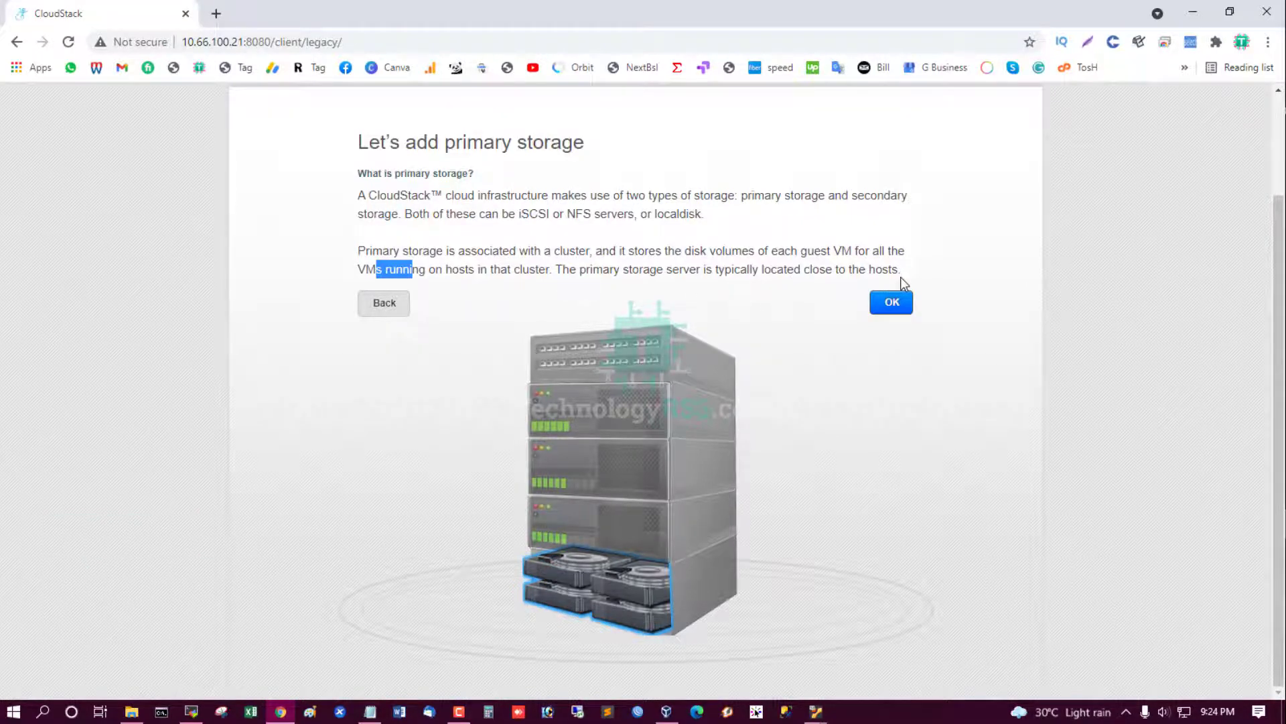
- Start adding primary storage named primary, keeping NFS as the protocol and Cluster as the scope
left_click(871, 312)
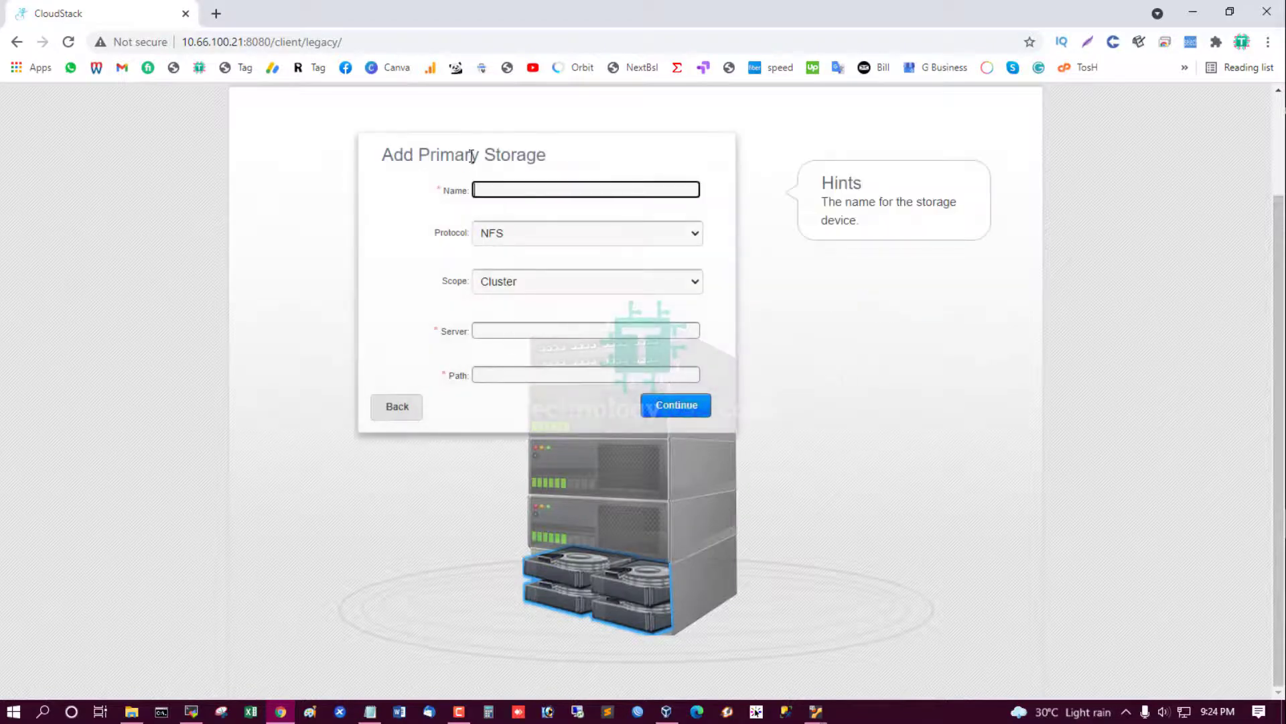
type("primary")
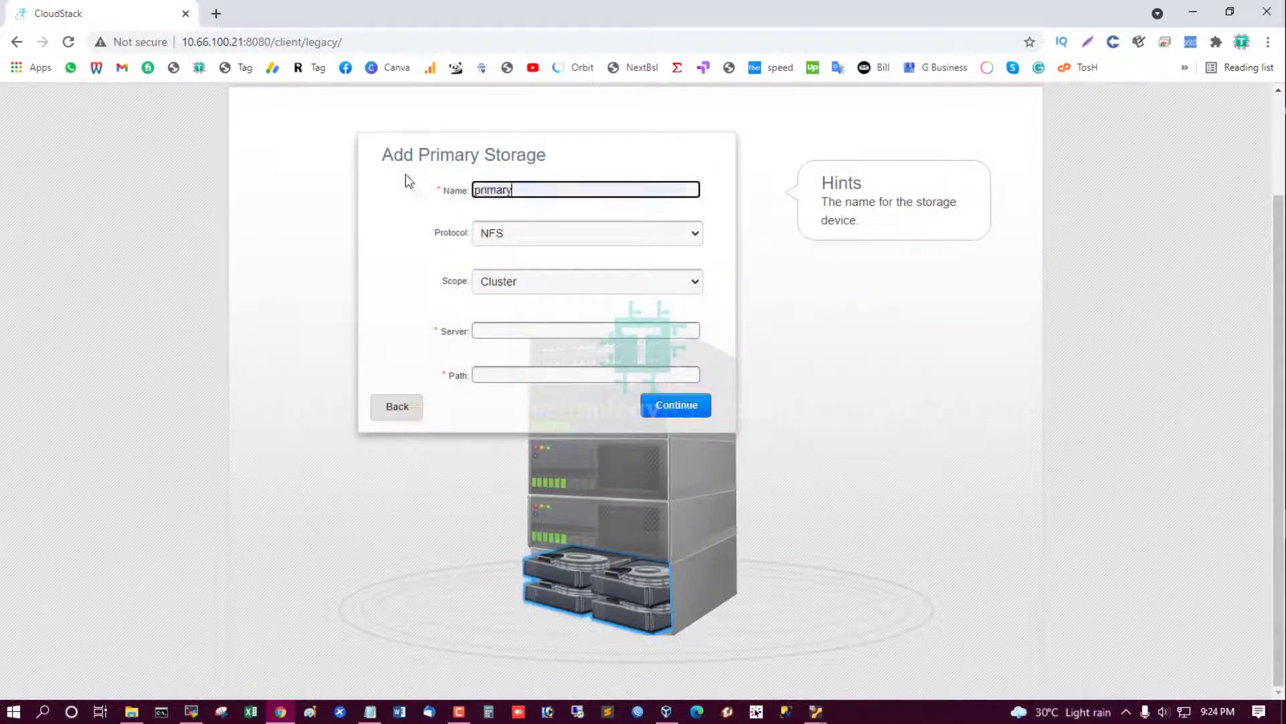
left_click_drag(397, 155, 394, 200)
left_click(518, 180)
left_click(503, 235)
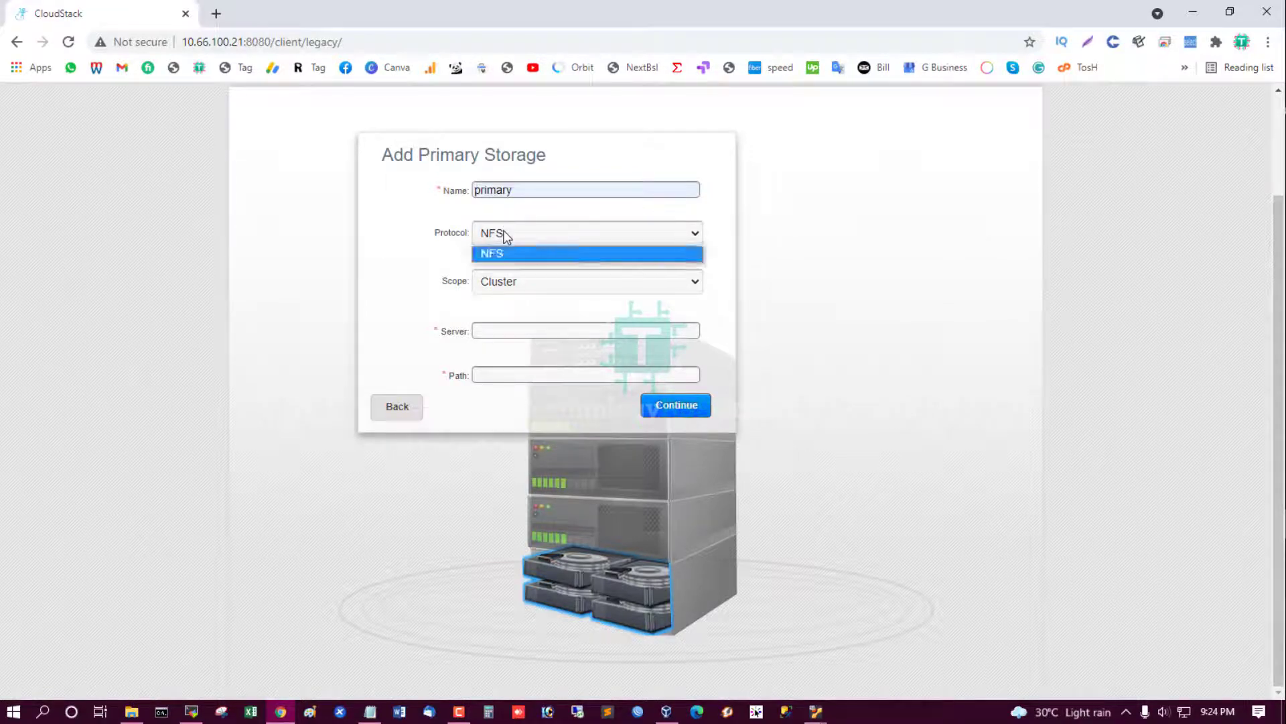
left_click(506, 235)
left_click(531, 284)
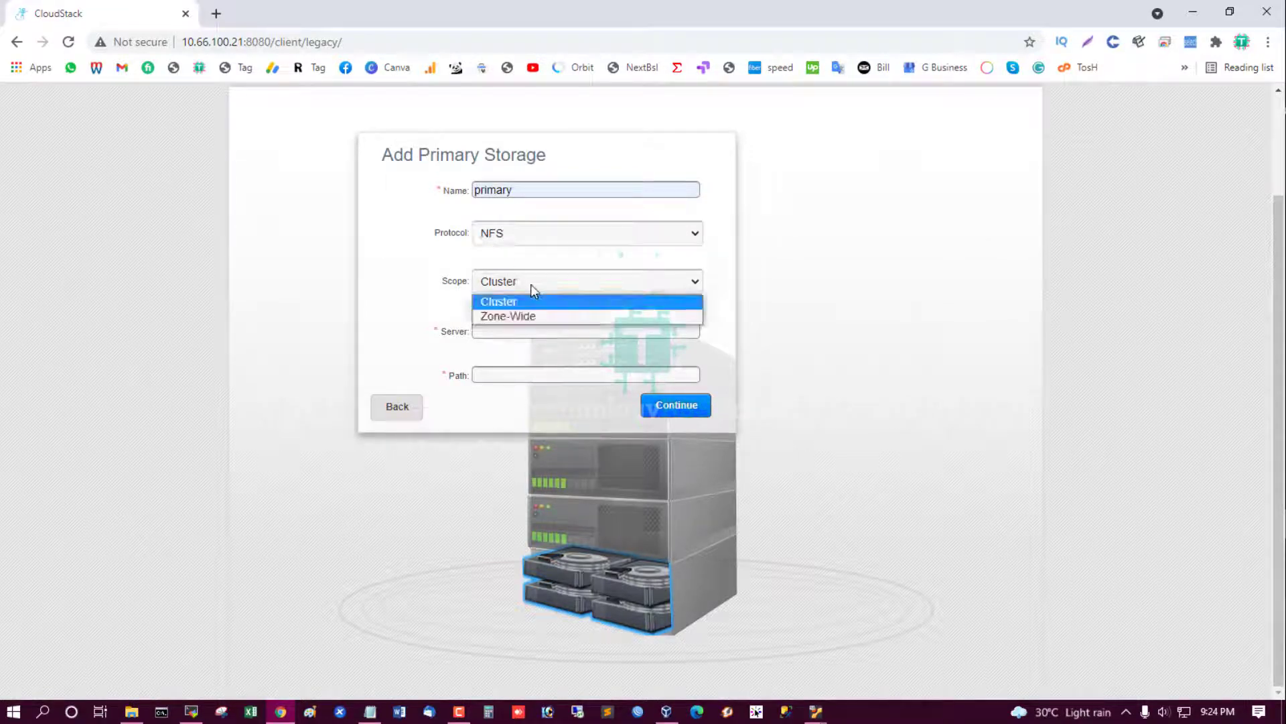
left_click(531, 285)
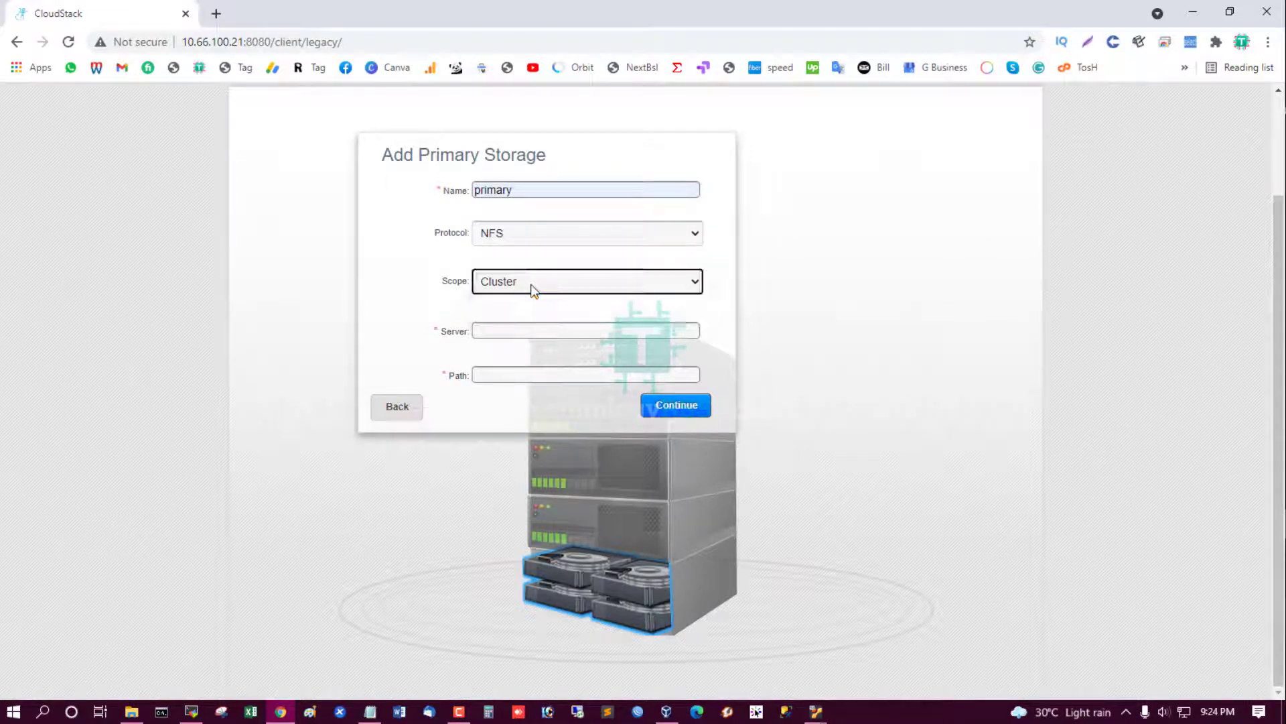
- Set the primary storage server to the NFS server address 10.66.100.14, copied from the Notepad notes
left_click(484, 329)
left_click(429, 319)
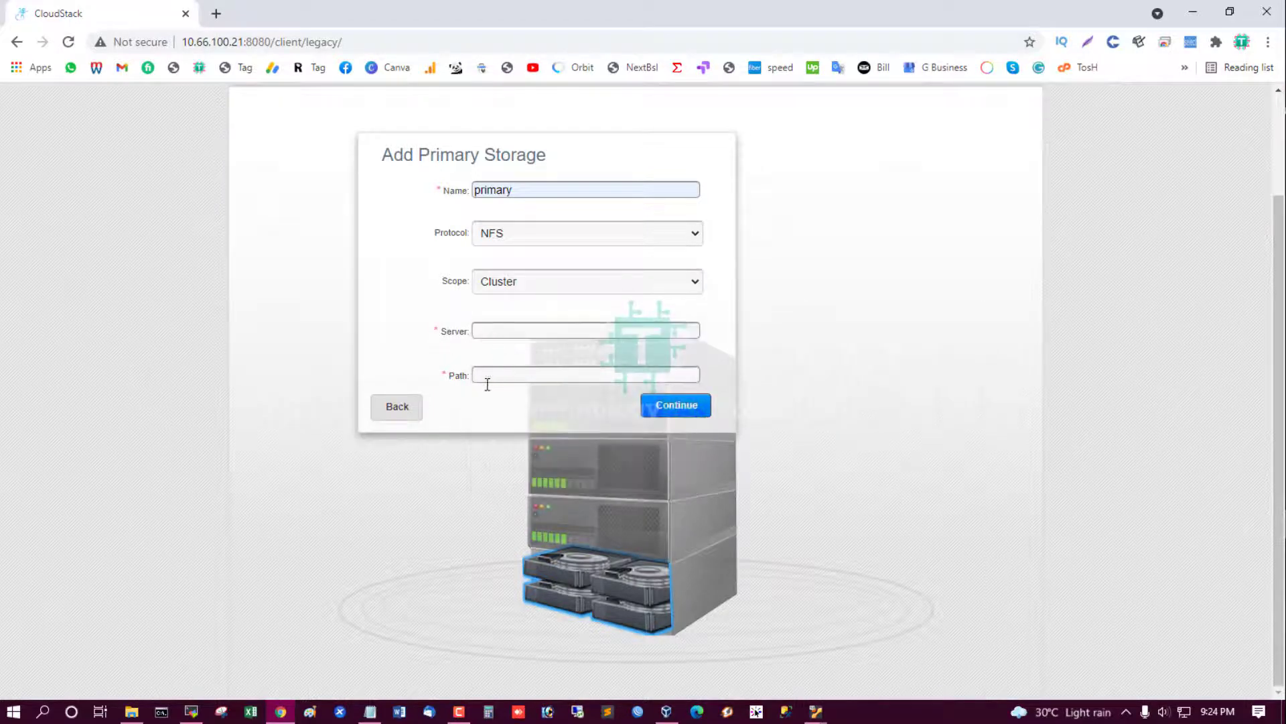
left_click(487, 380)
key("alt+Tab")
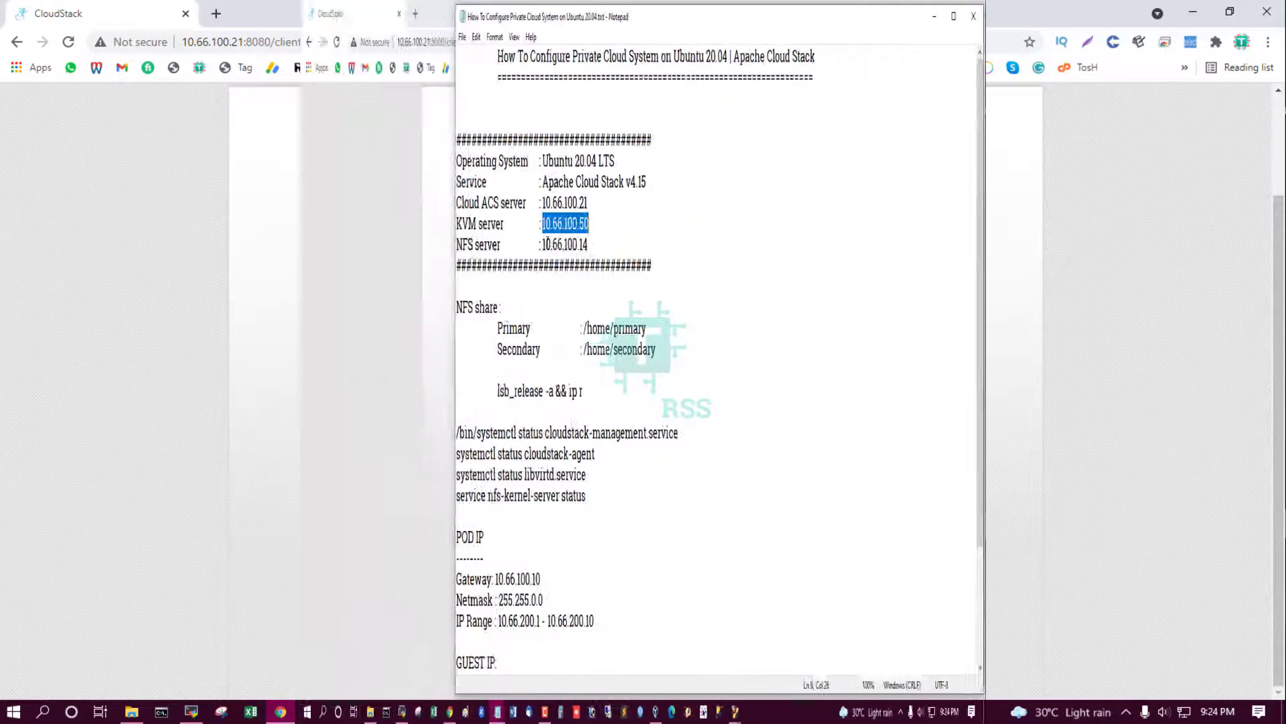
left_click_drag(456, 246, 540, 246)
key("ctrl+c")
key("alt+Tab")
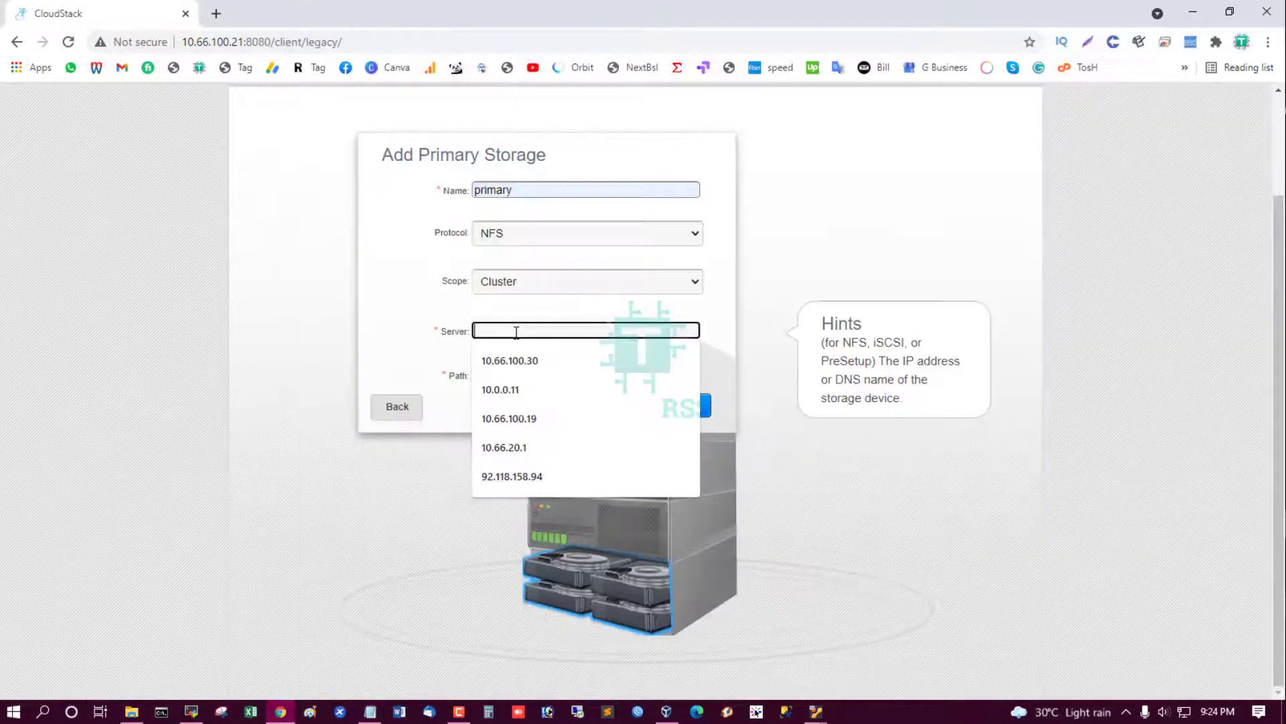
key("ctrl+v")
- Set the primary storage path to /home/primary, copied from the NFS share notes in Notepad, and submit the form
left_click(370, 712)
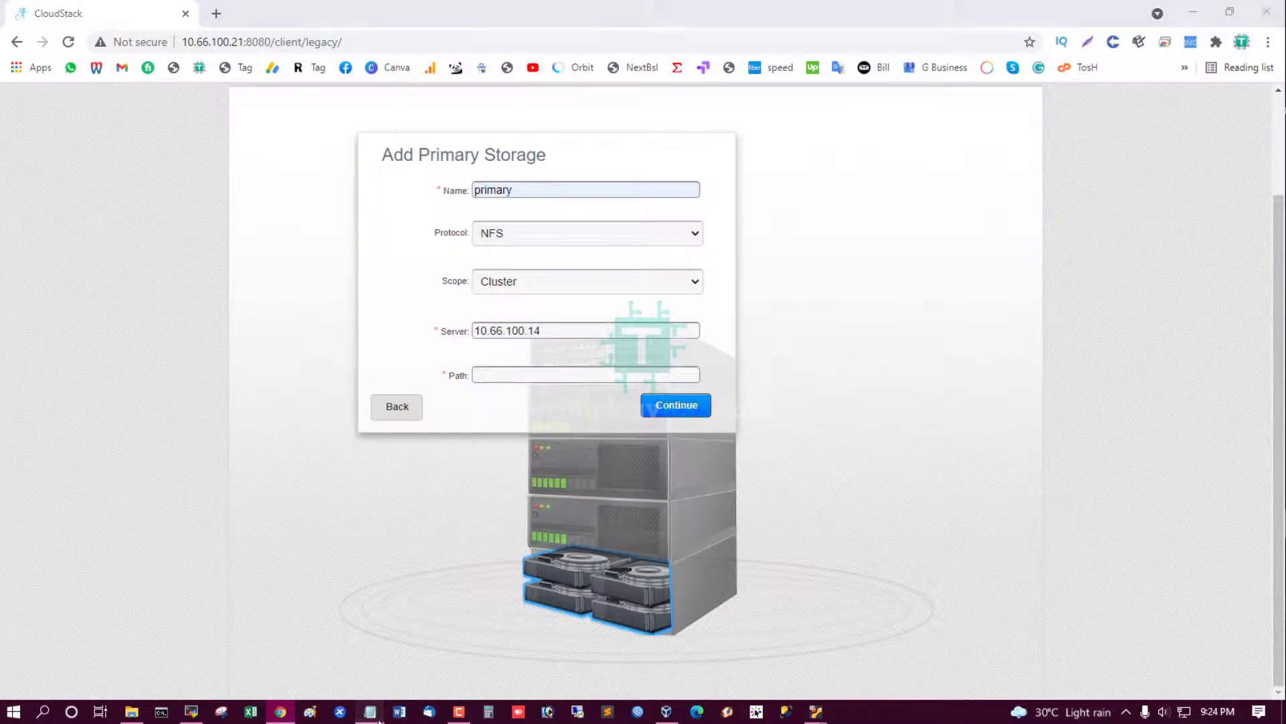
left_click_drag(533, 329, 650, 328)
key("ctrl+c")
key("alt+Tab")
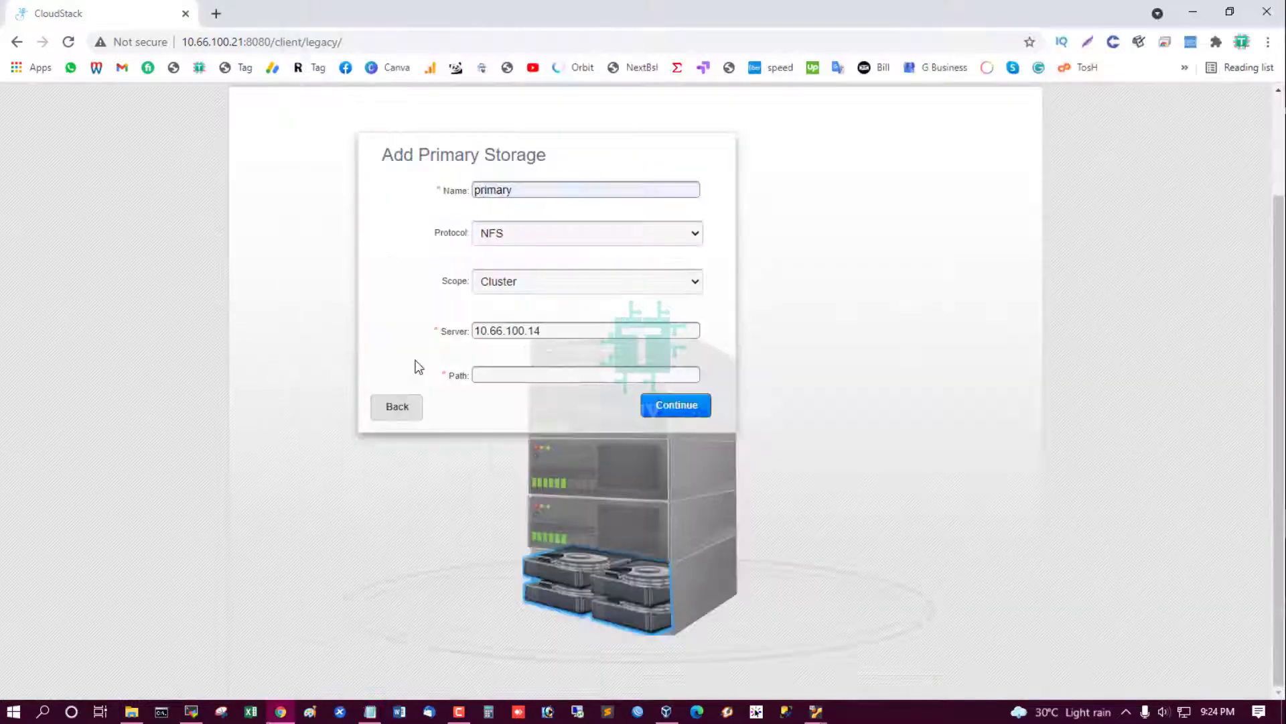
left_click(497, 371)
key("ctrl+v")
key("shift+Tab")
left_click(675, 405)
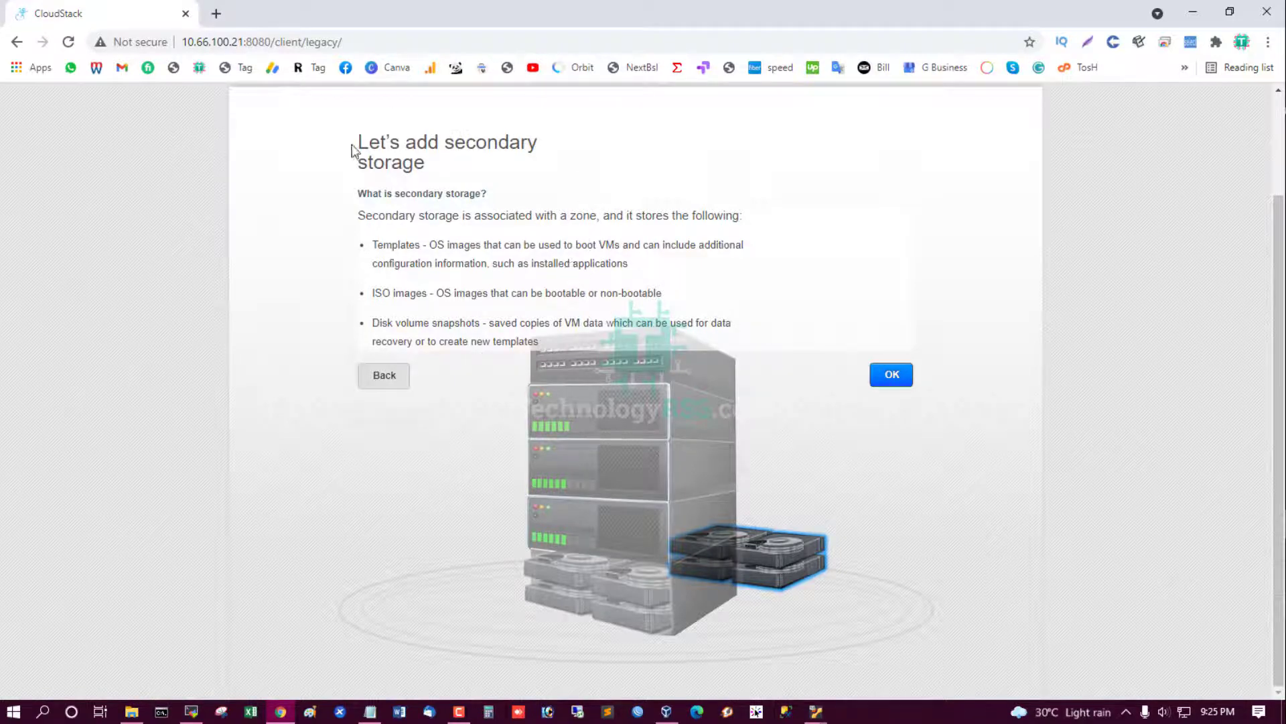
- Add NFS secondary storage on server 10.66.100.14 with the path /home/secondary and submit the form
left_click_drag(356, 150, 579, 151)
left_click(892, 375)
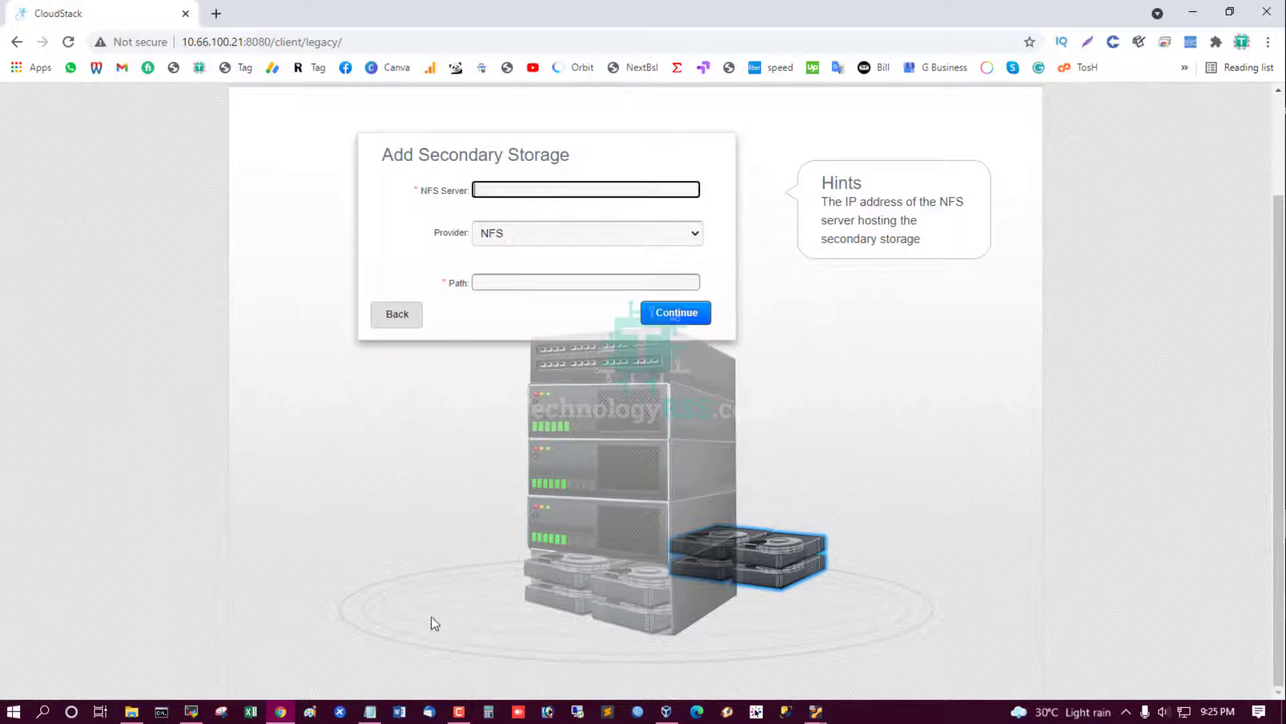
left_click(561, 233)
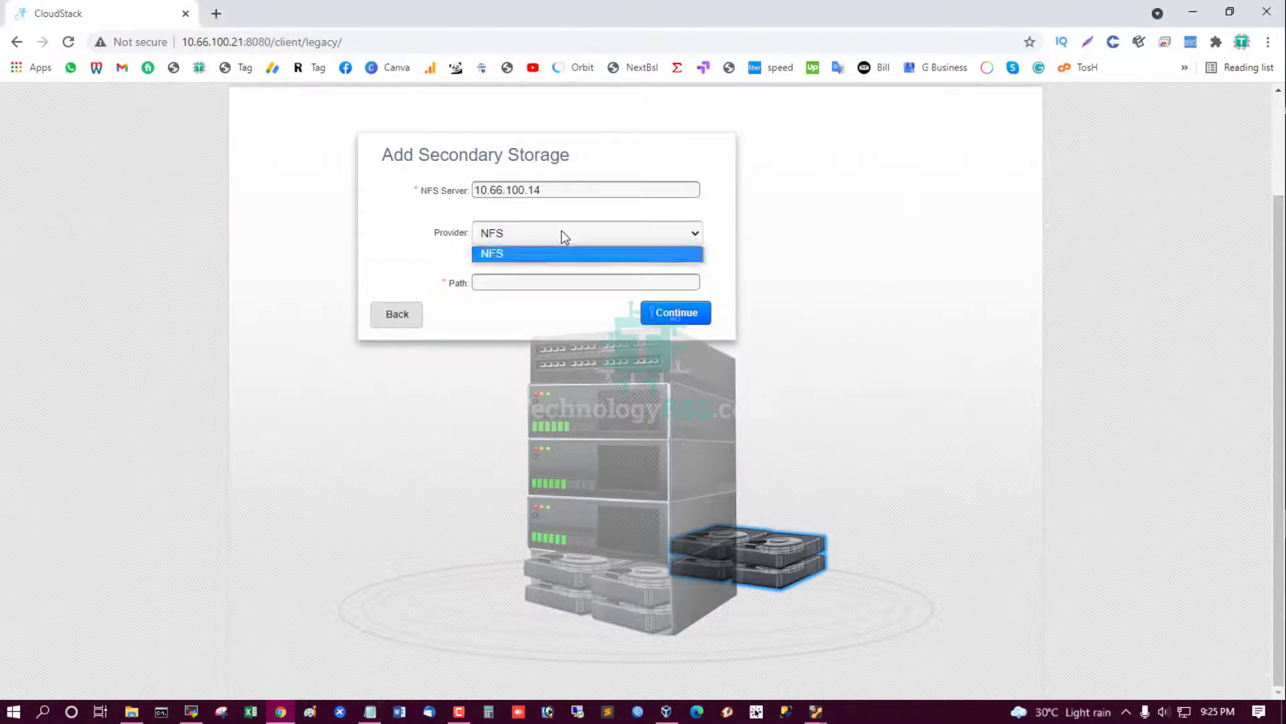
left_click(416, 226)
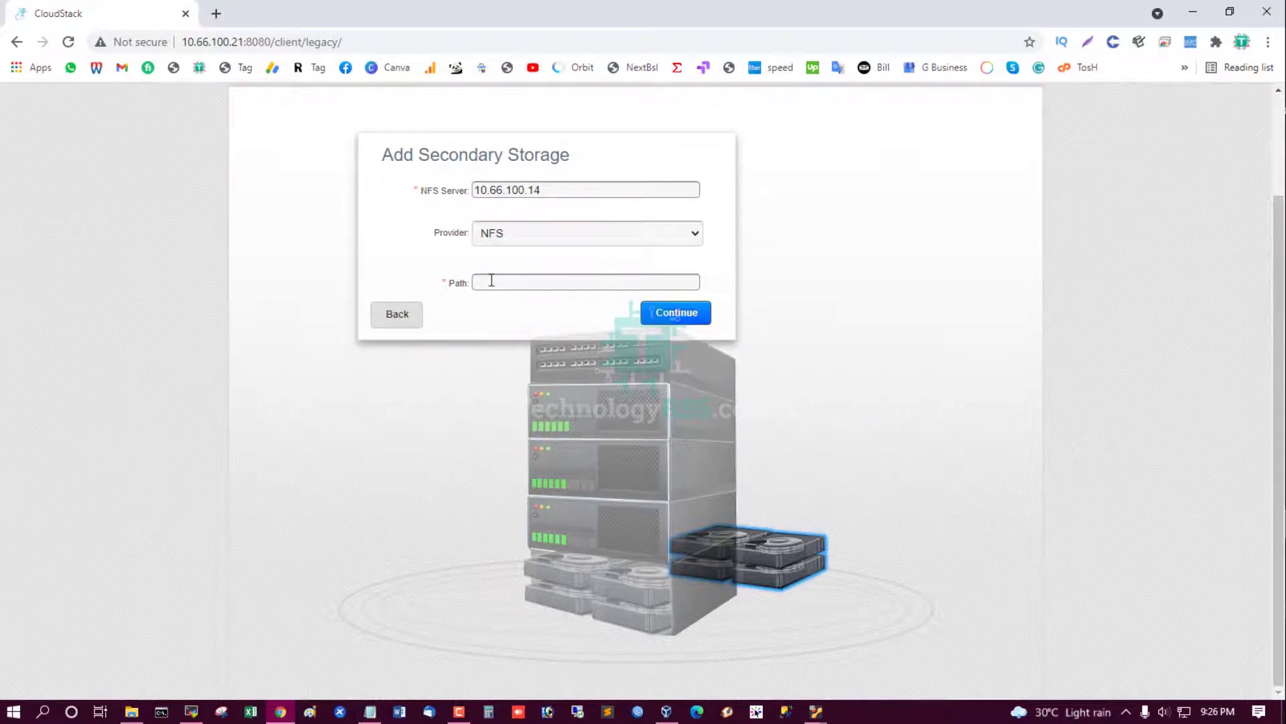
left_click(379, 715)
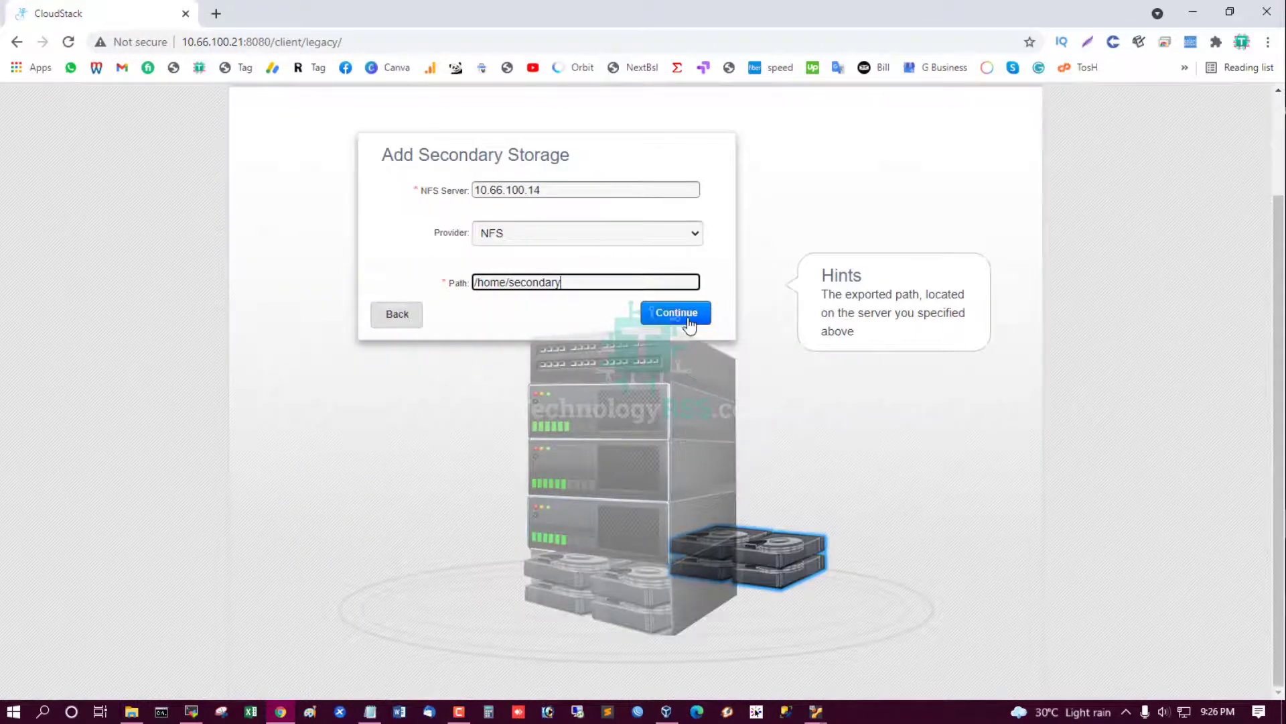
left_click(689, 326)
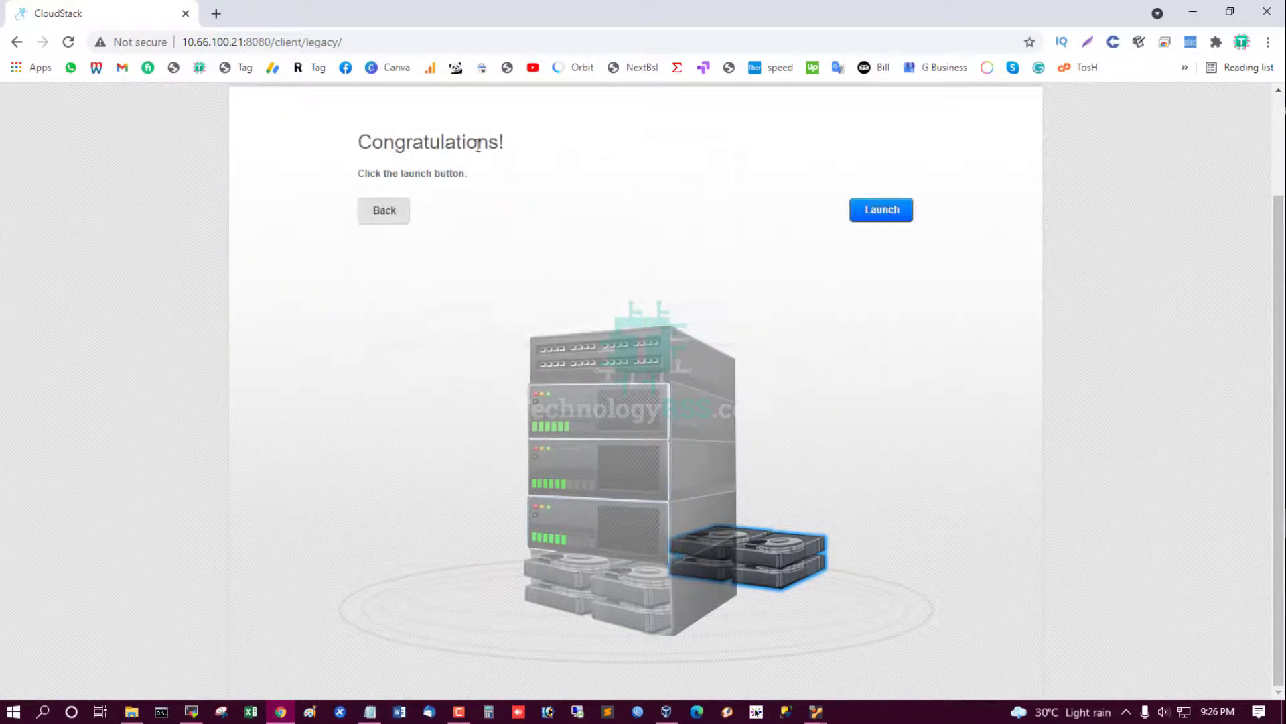
- Read the wizard's final instruction and launch the cloud build
left_click_drag(354, 146, 583, 152)
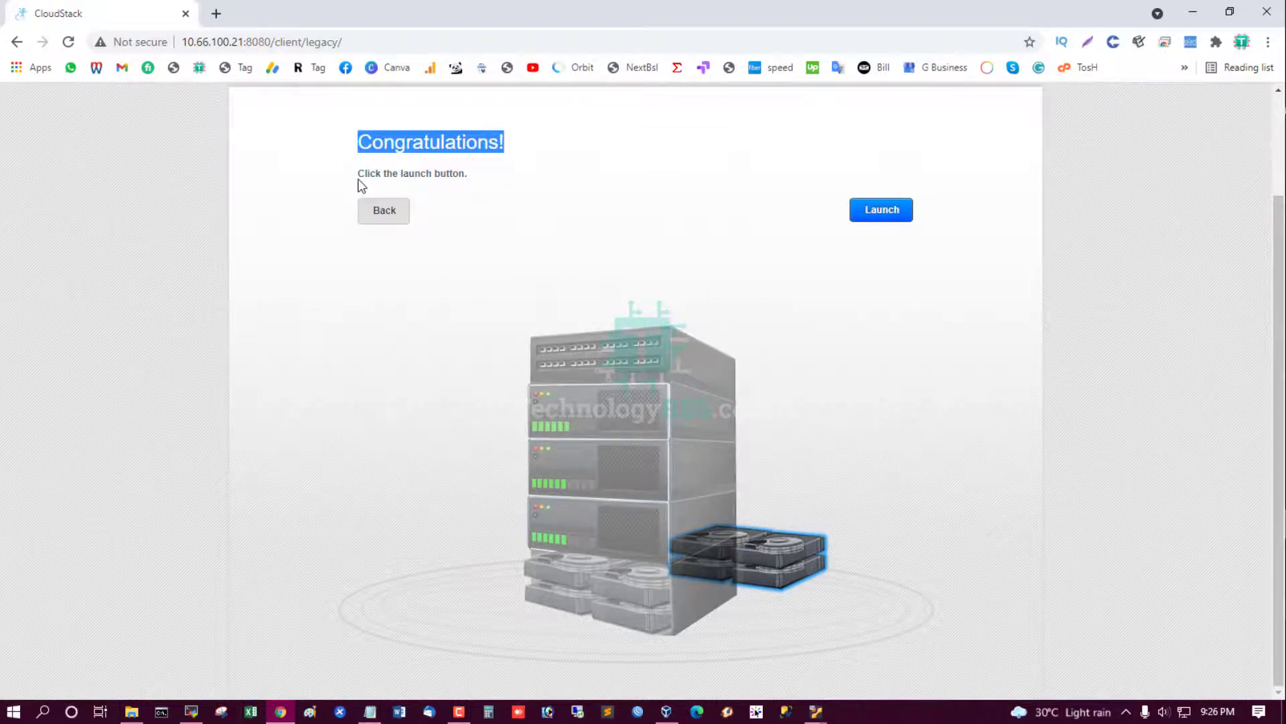
left_click_drag(359, 176, 489, 182)
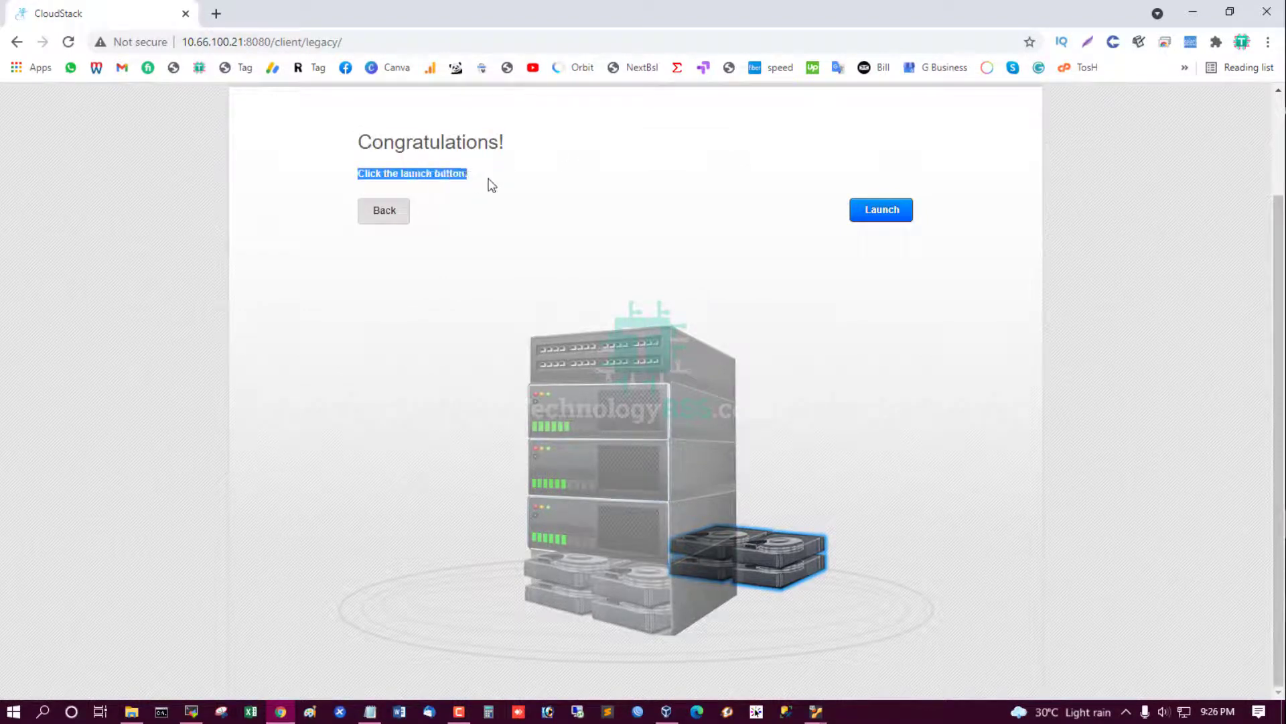
left_click(905, 216)
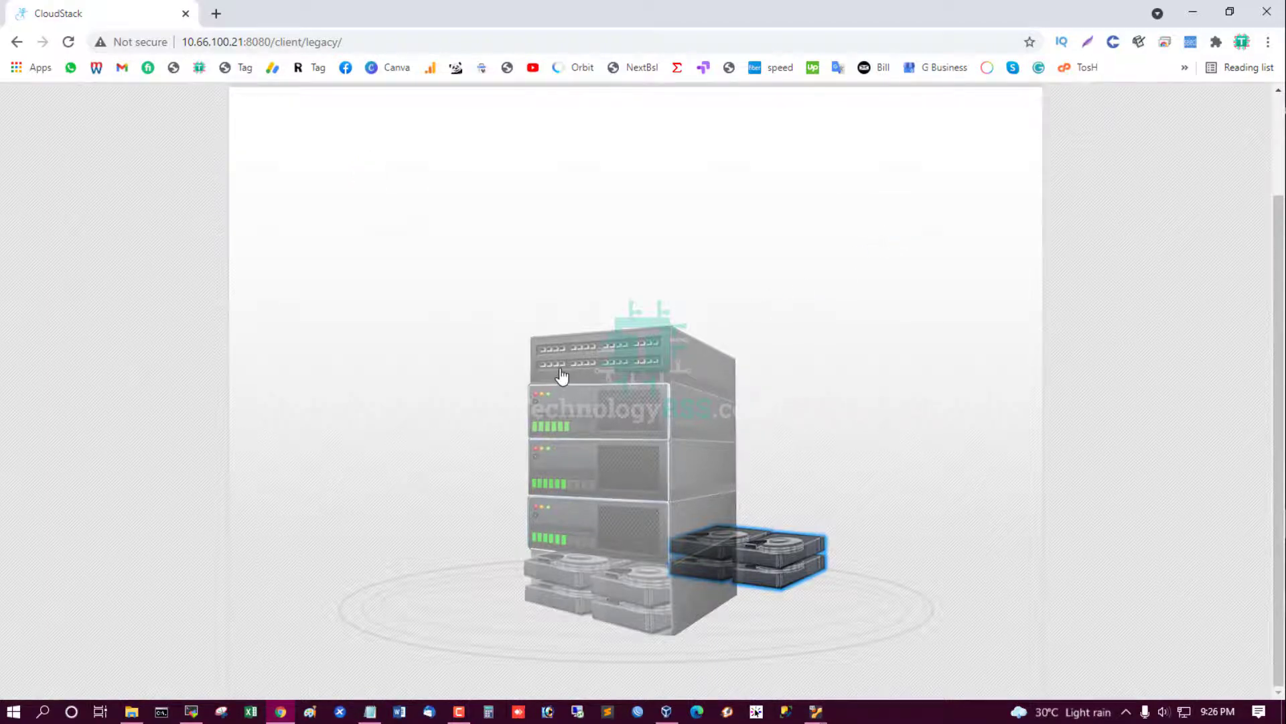
- Switch to the root@cloud session in MobaXterm and rerun the earlier log command from the history to follow the management server log
left_click(193, 713)
left_click(293, 100)
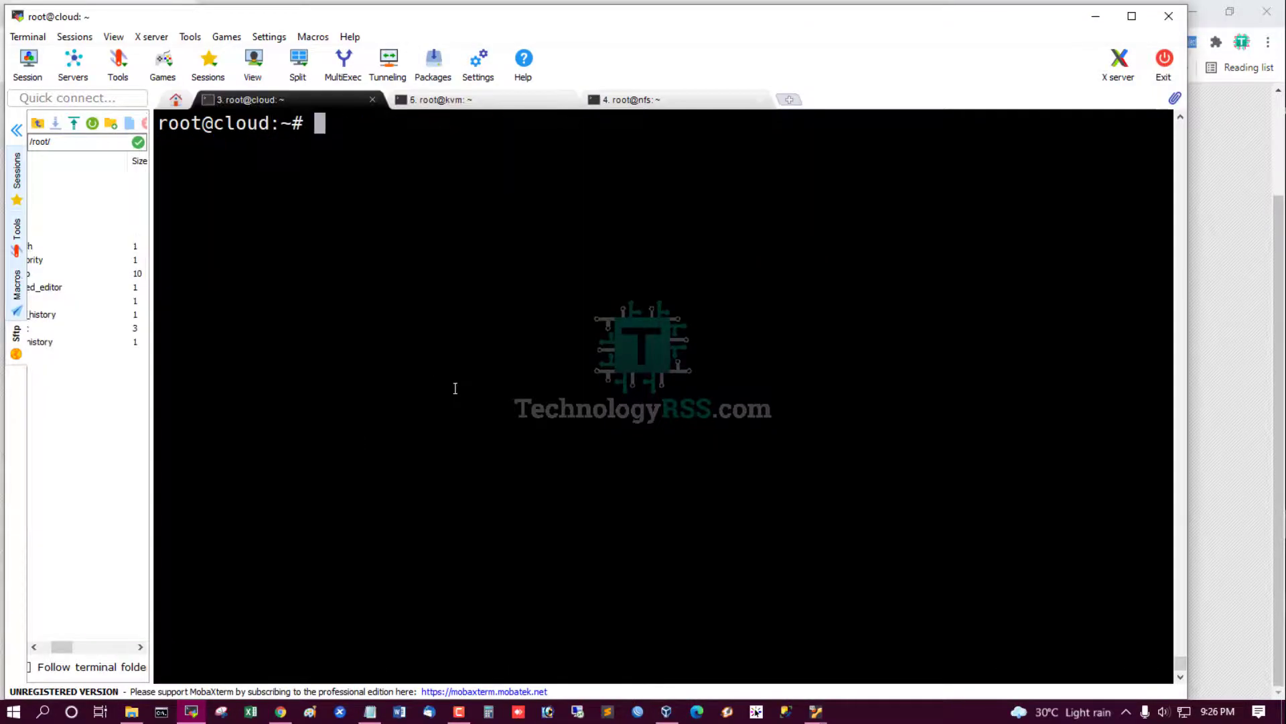
key("ctrl+r")
type("log")
key("Return")
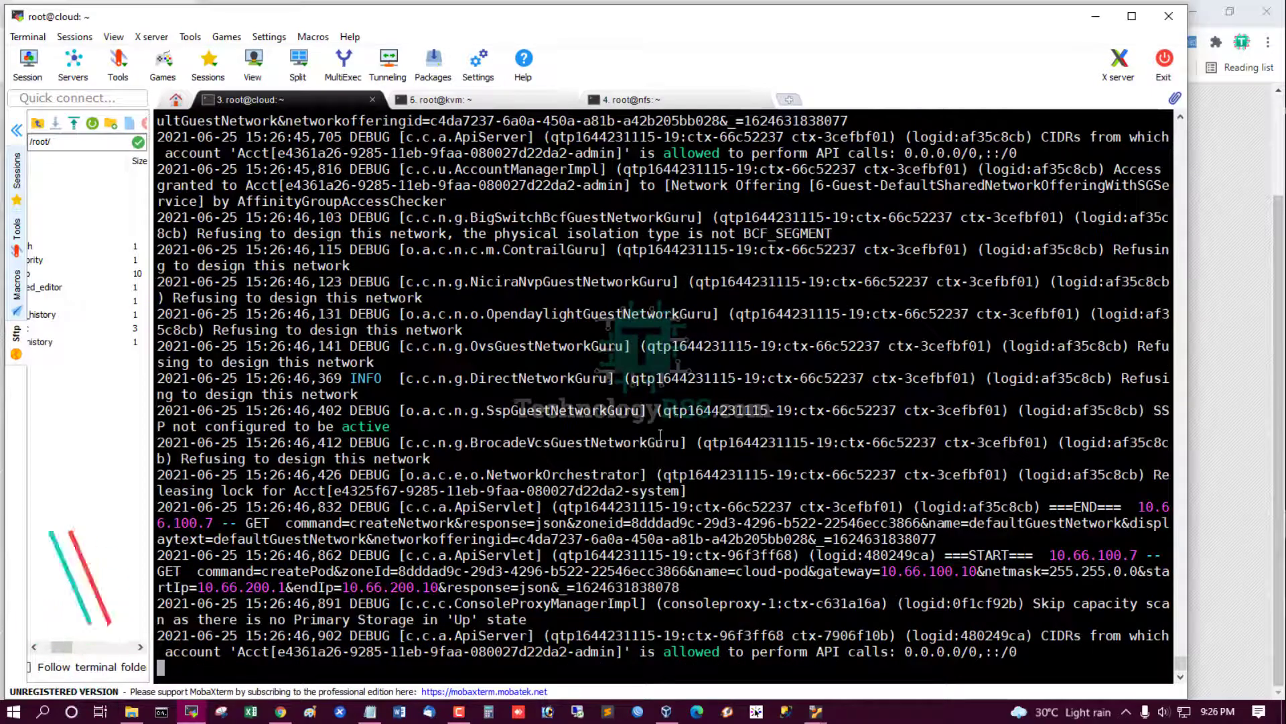
- Monitor the build progress in the CloudStack browser page alongside the live log in MobaXterm, and examine the log entry about adding the host
left_click(287, 714)
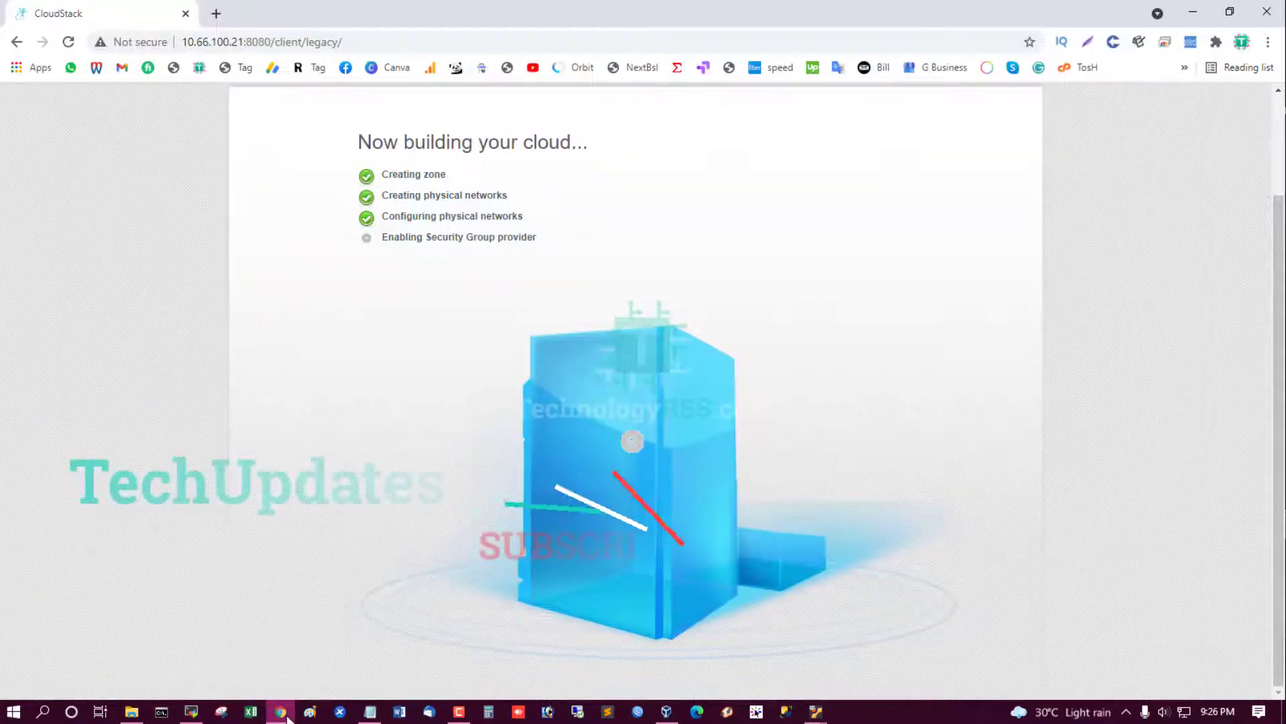
left_click(287, 714)
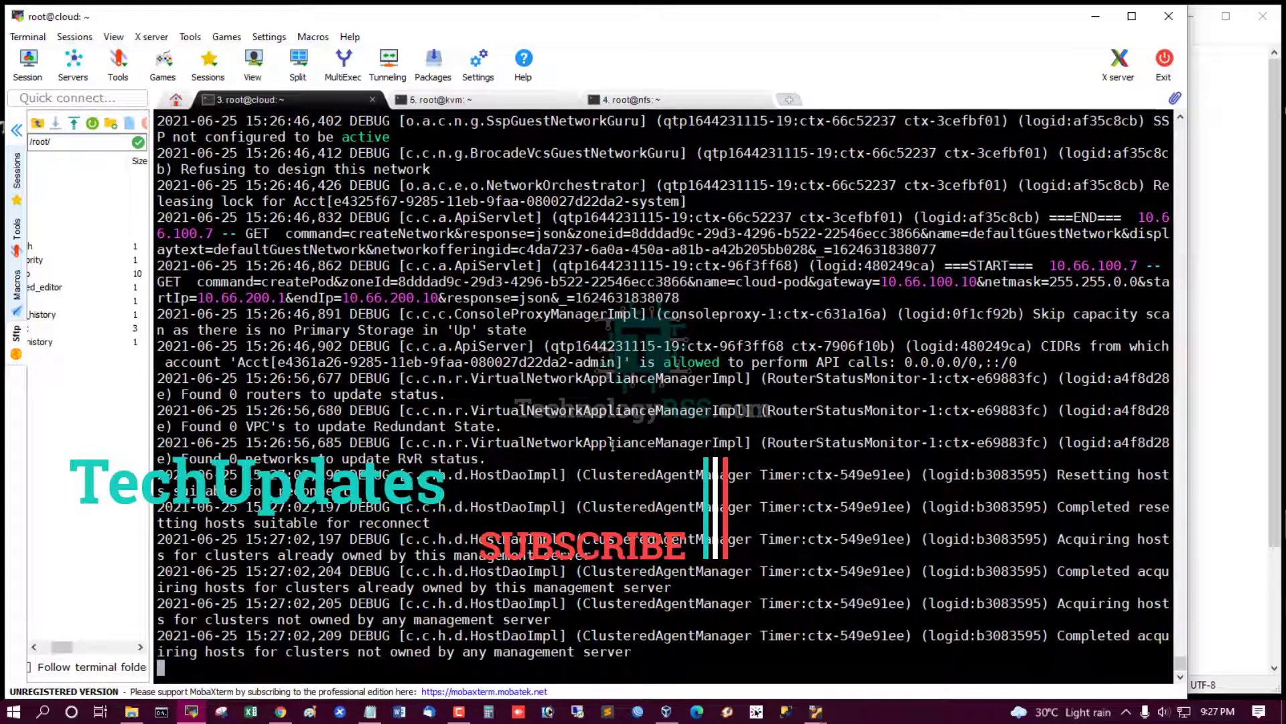
left_click(286, 714)
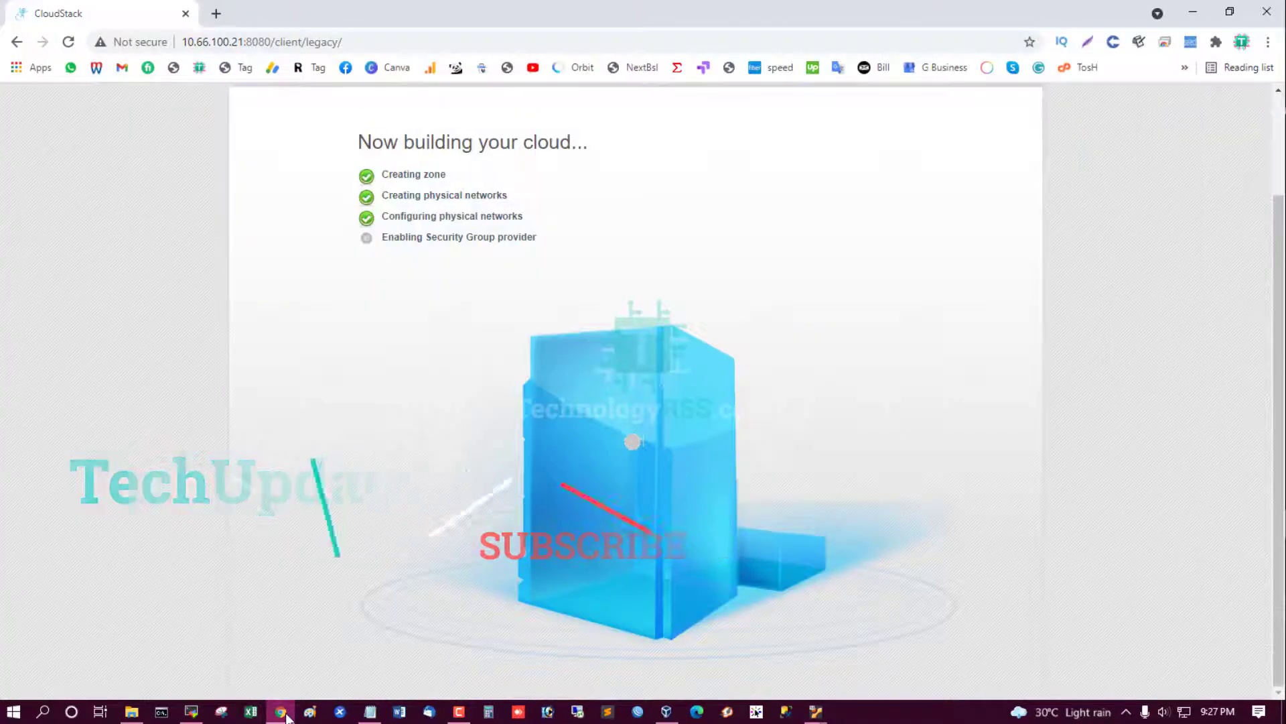
left_click(287, 715)
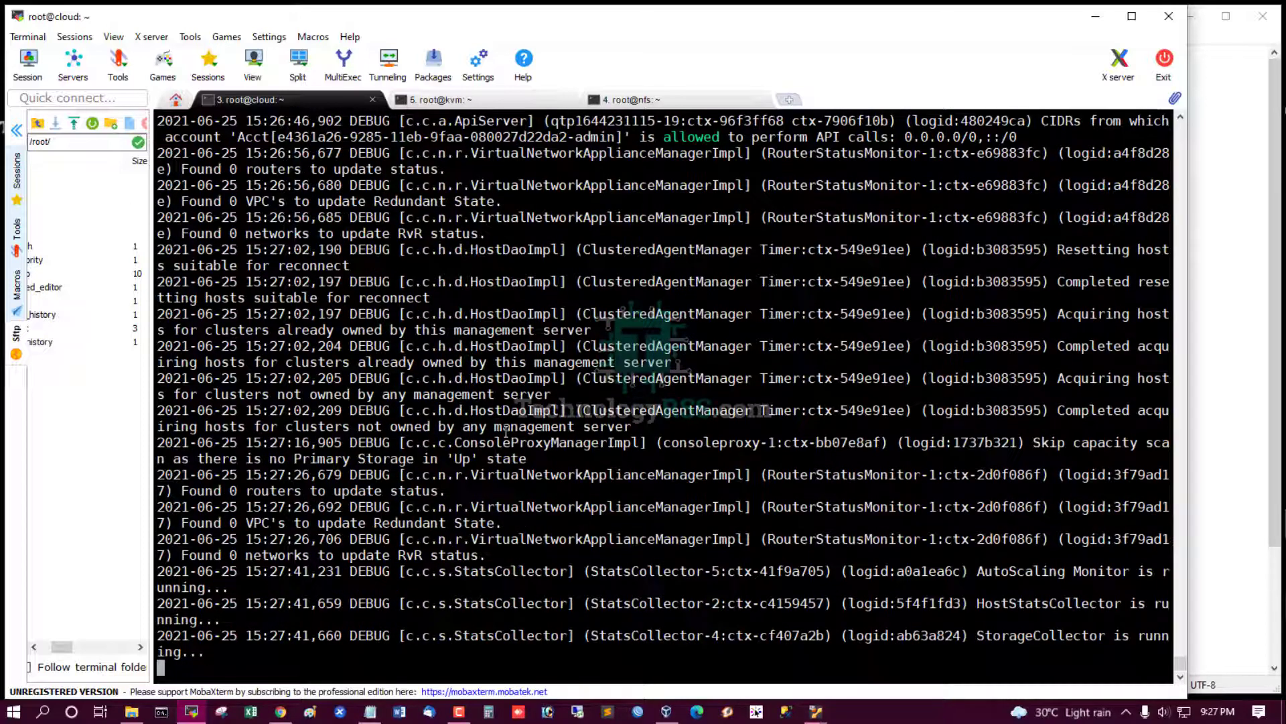
left_click(280, 712)
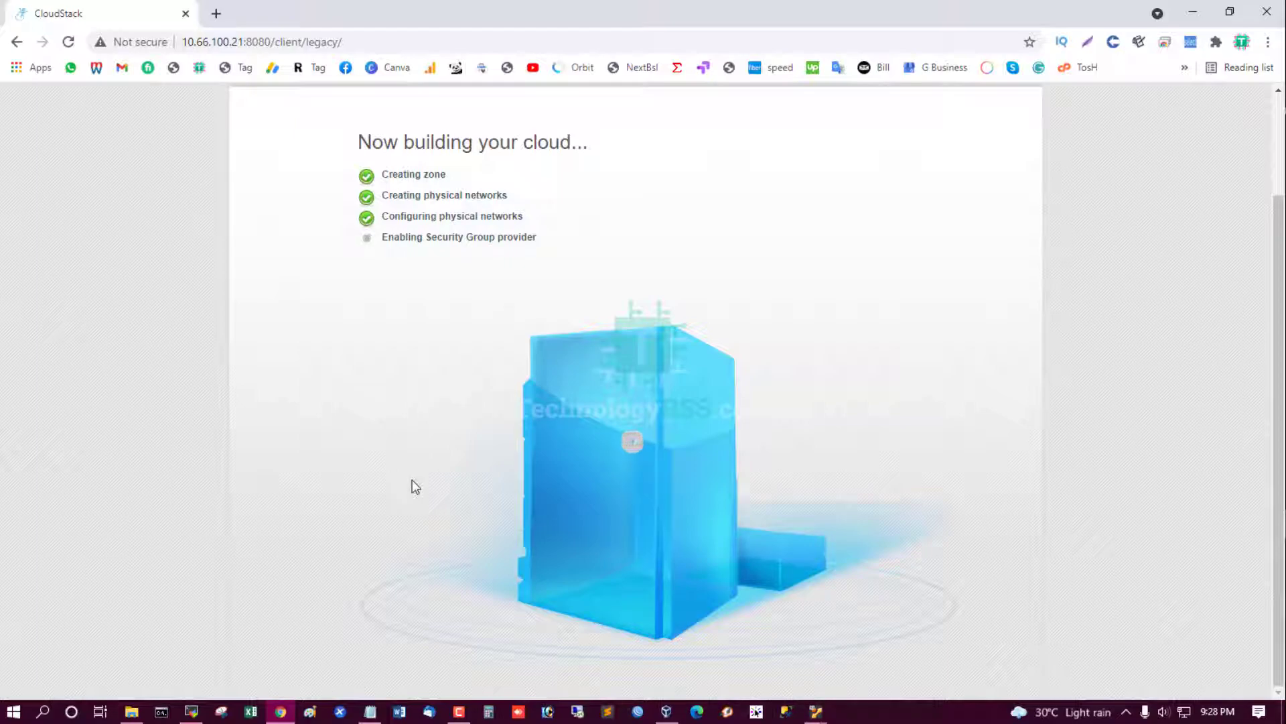
left_click(191, 711)
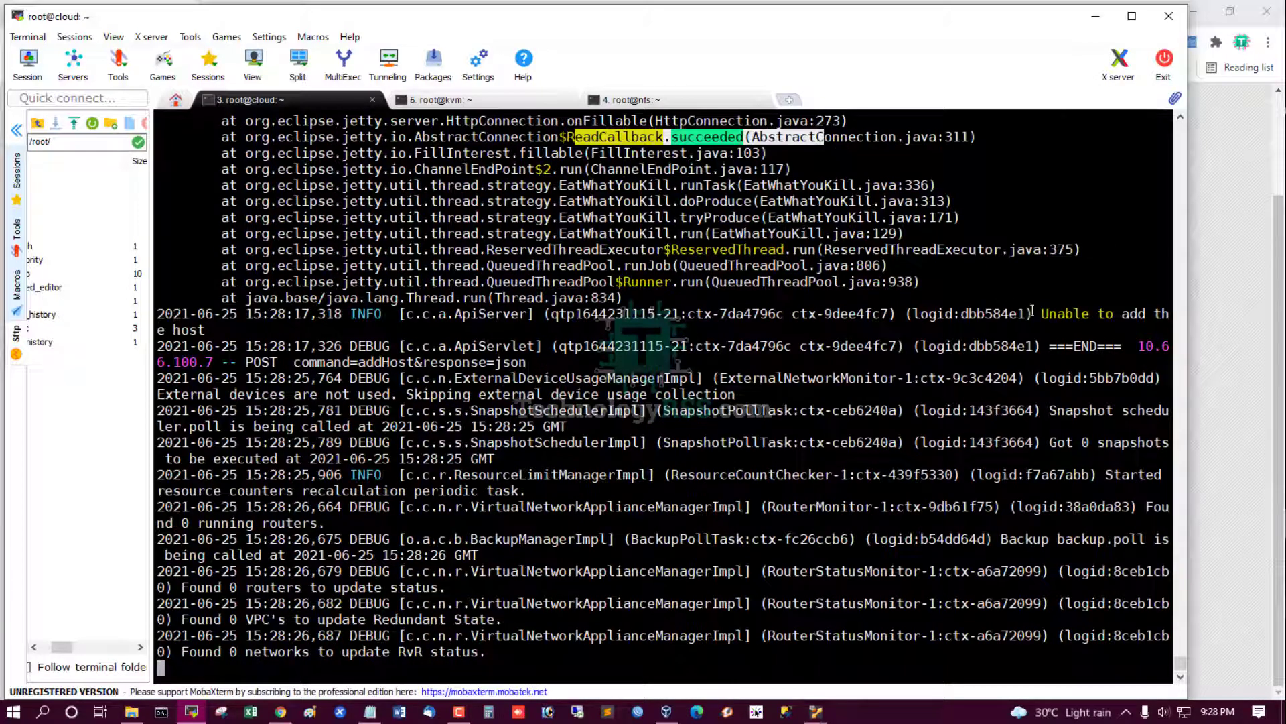
left_click_drag(1032, 311, 1151, 314)
left_click(826, 397)
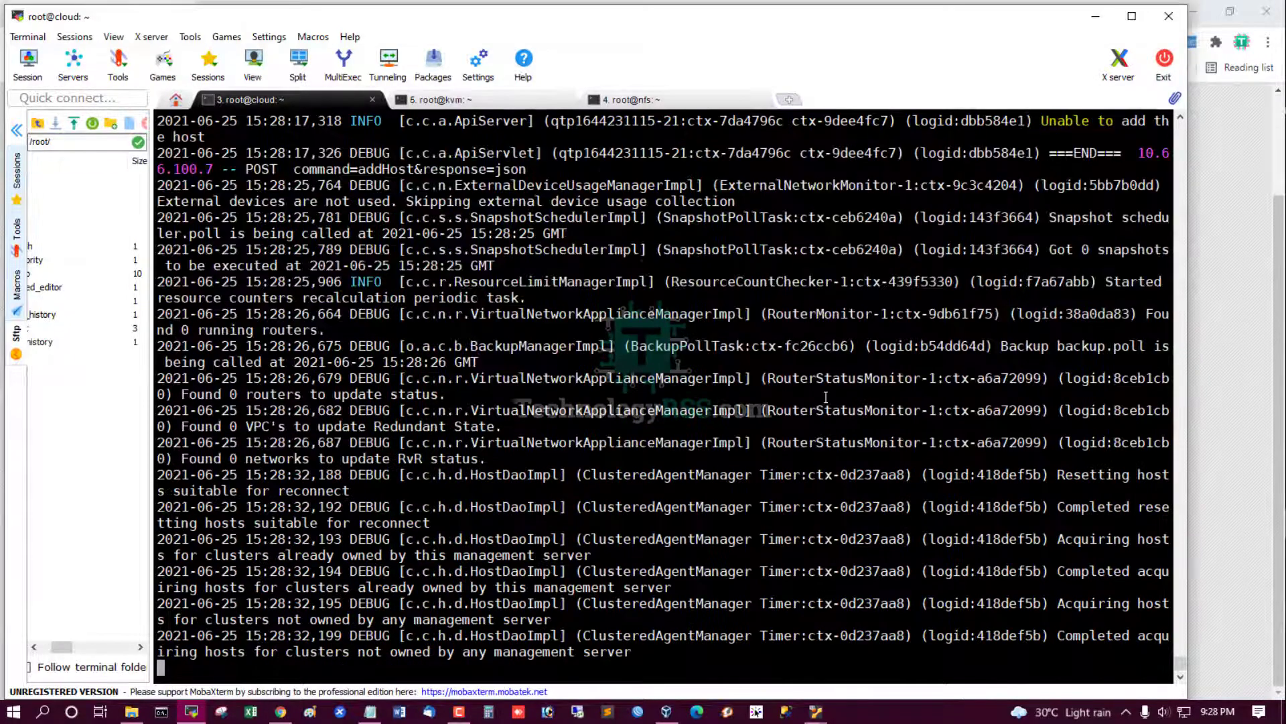
left_click(436, 99)
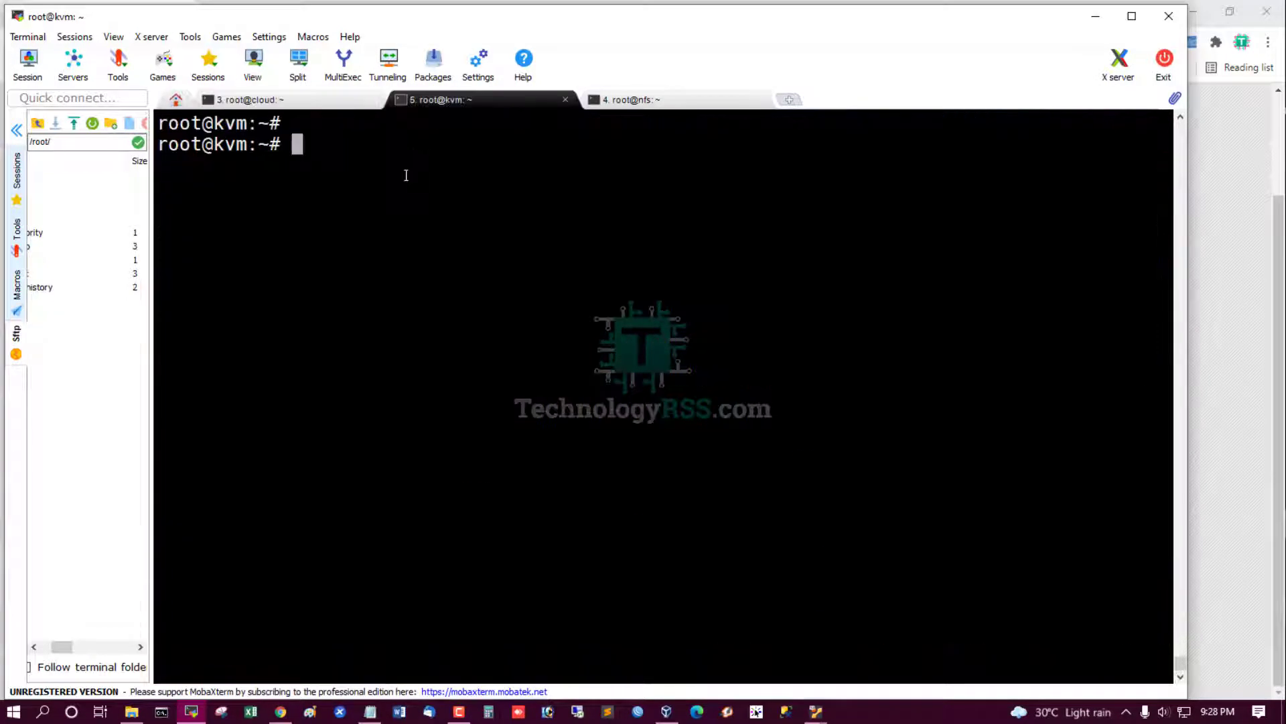
key("Up")
key("Up")
key("Down")
key("Down")
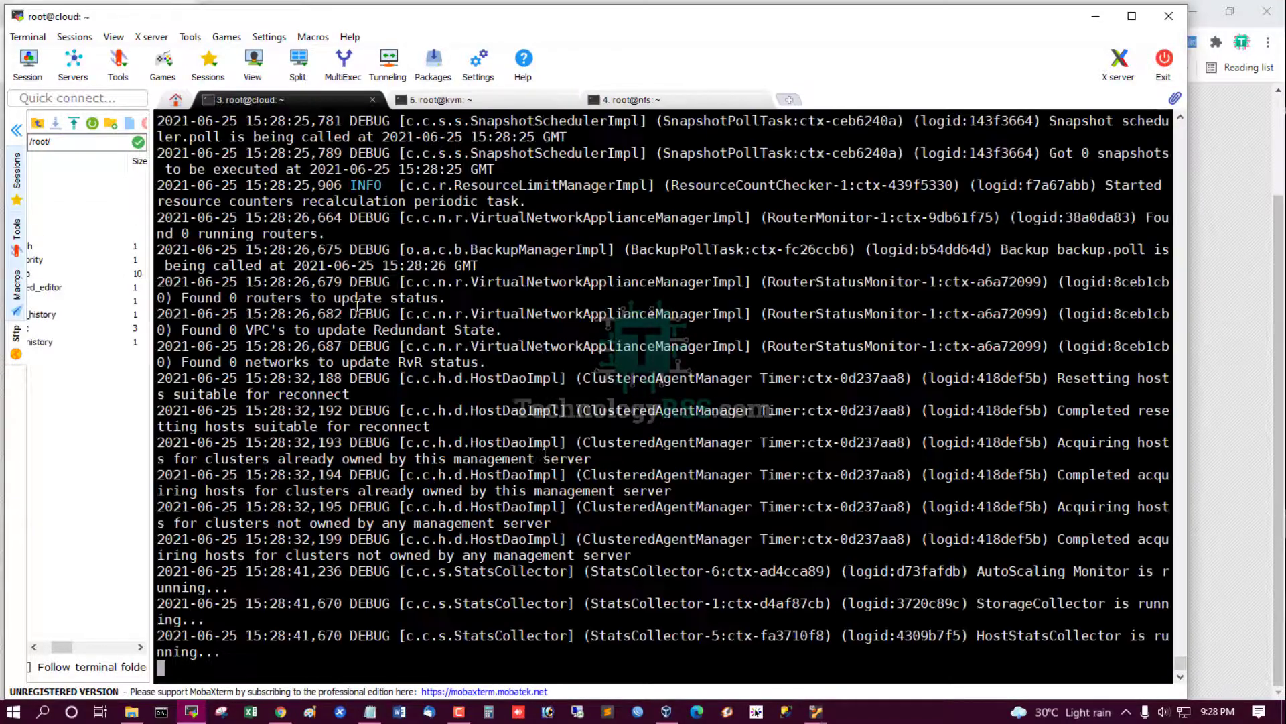
- Return to the CloudStack page in the browser and examine the message reported for the Adding host stage
left_click(282, 711)
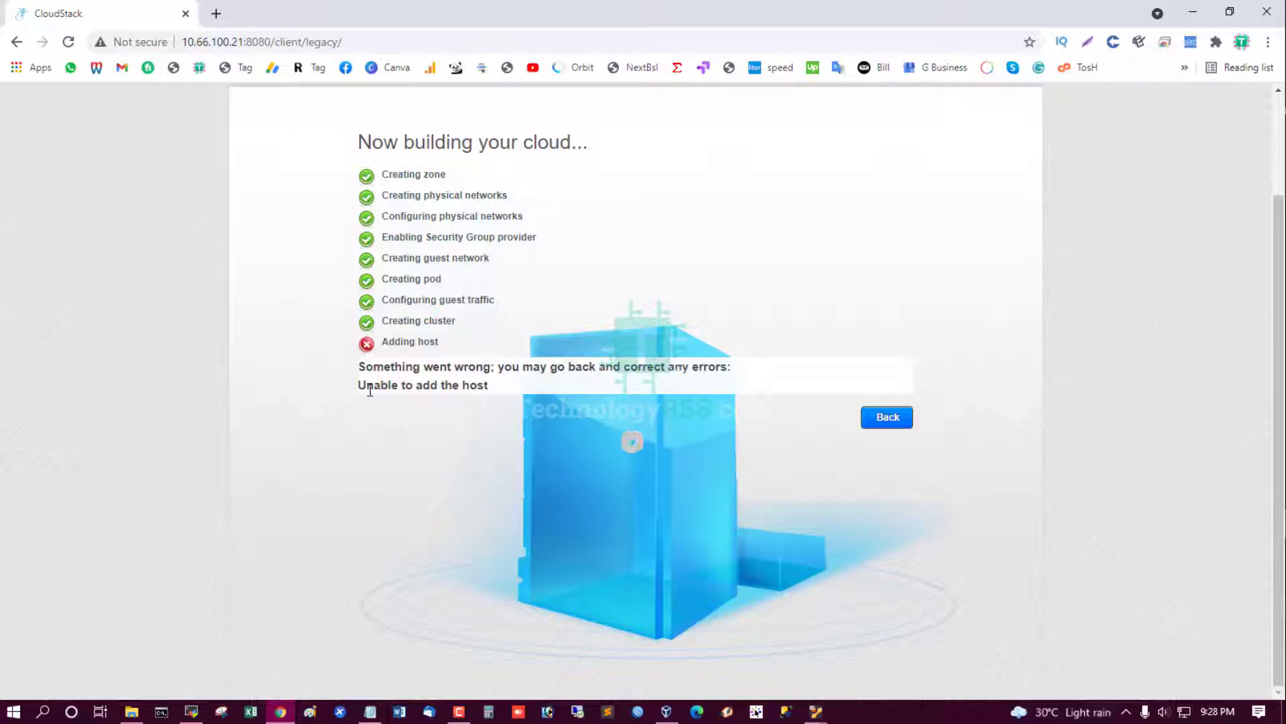
left_click_drag(367, 389, 557, 386)
left_click(559, 384)
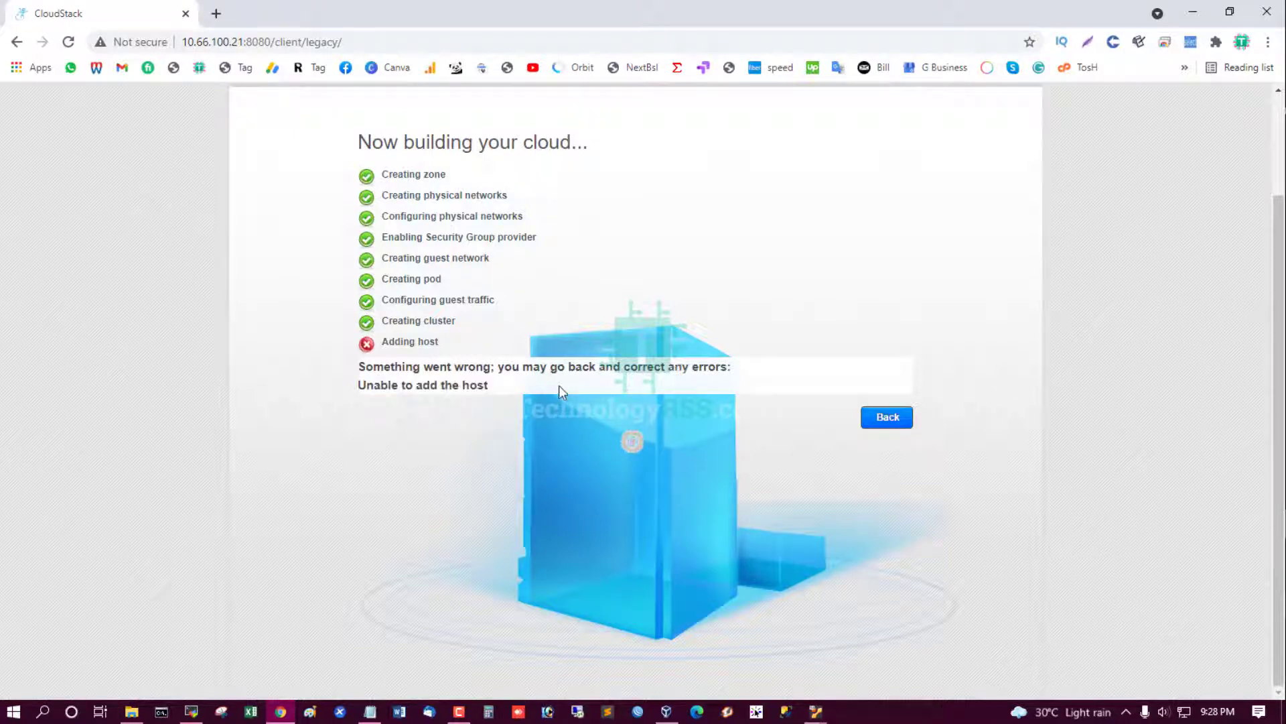